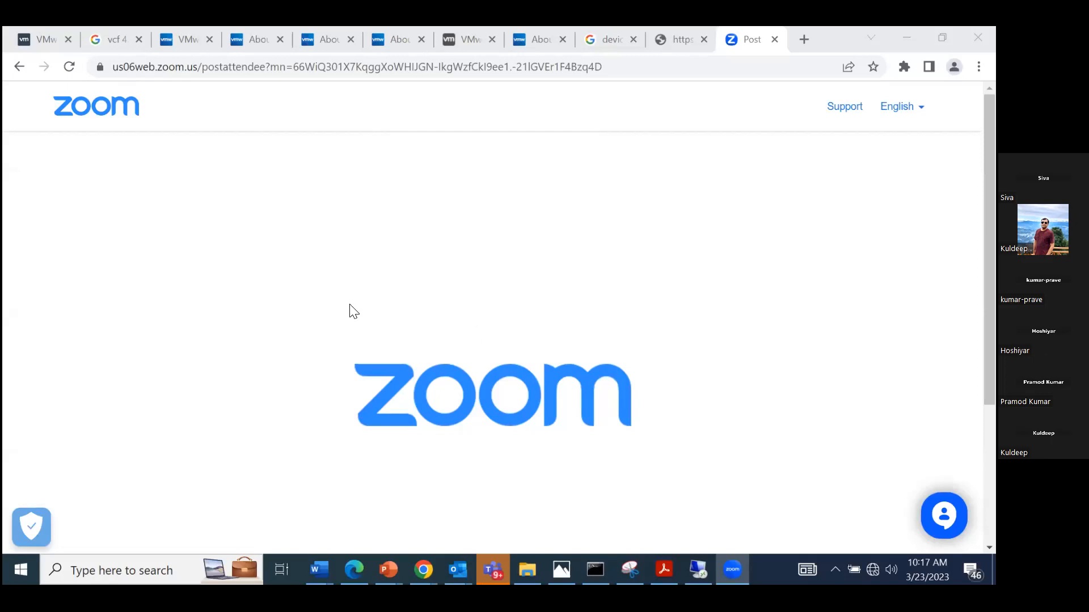
Close the Zoom page's browser window, clear the Word document from view, and switch to the 10.10.50.105 remote desktop session.
click(267, 291)
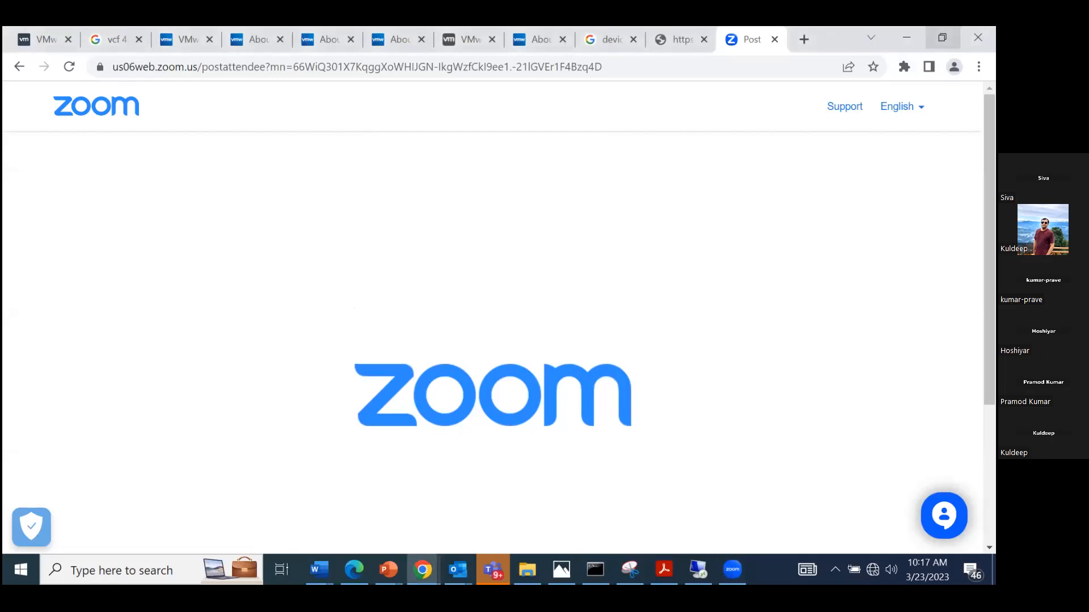
click(942, 37)
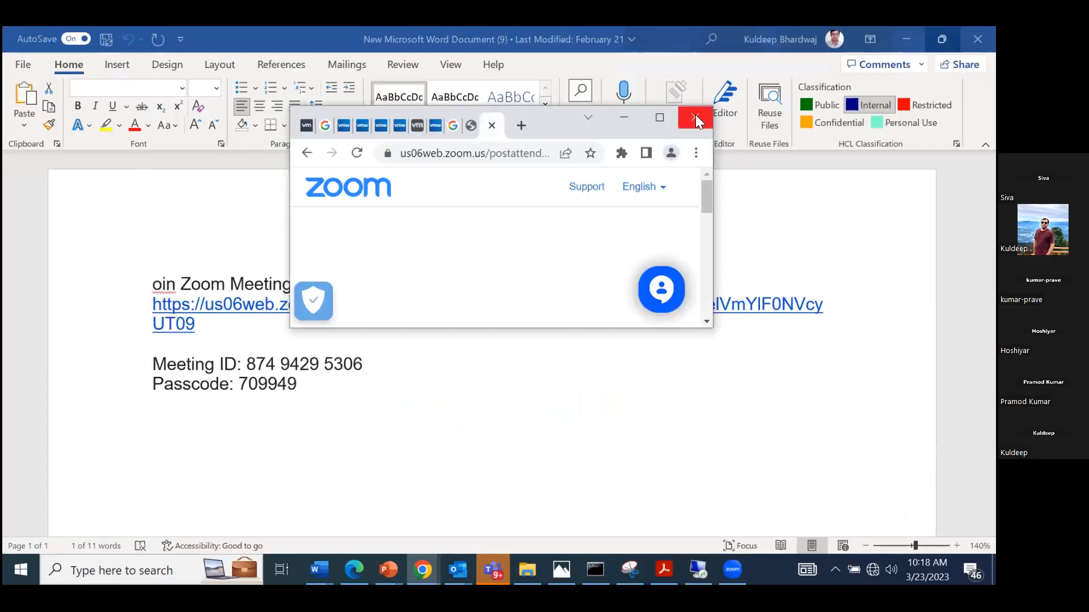
click(704, 113)
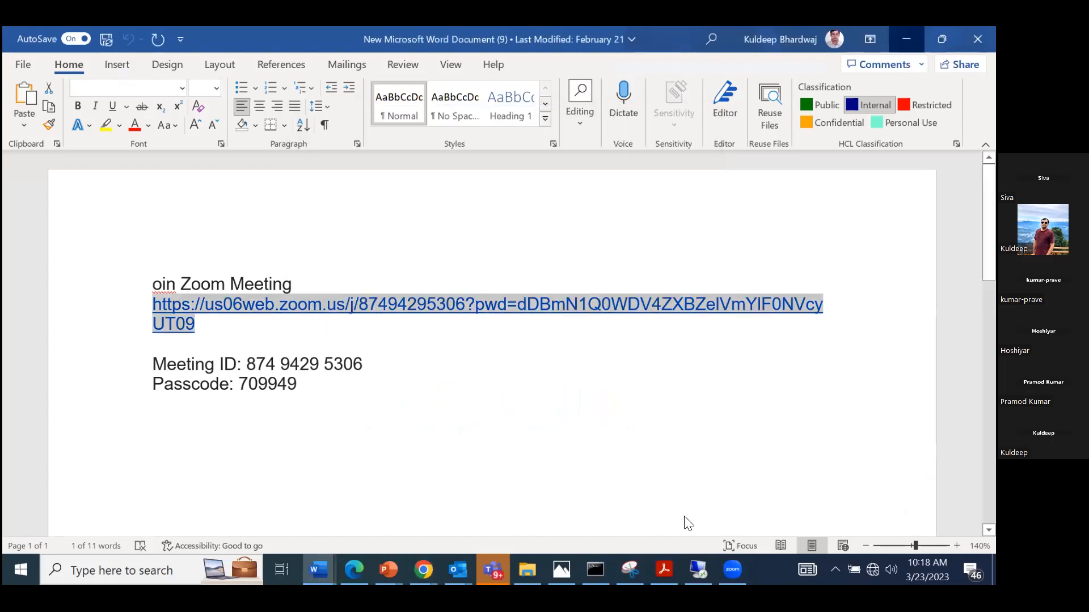
click(906, 40)
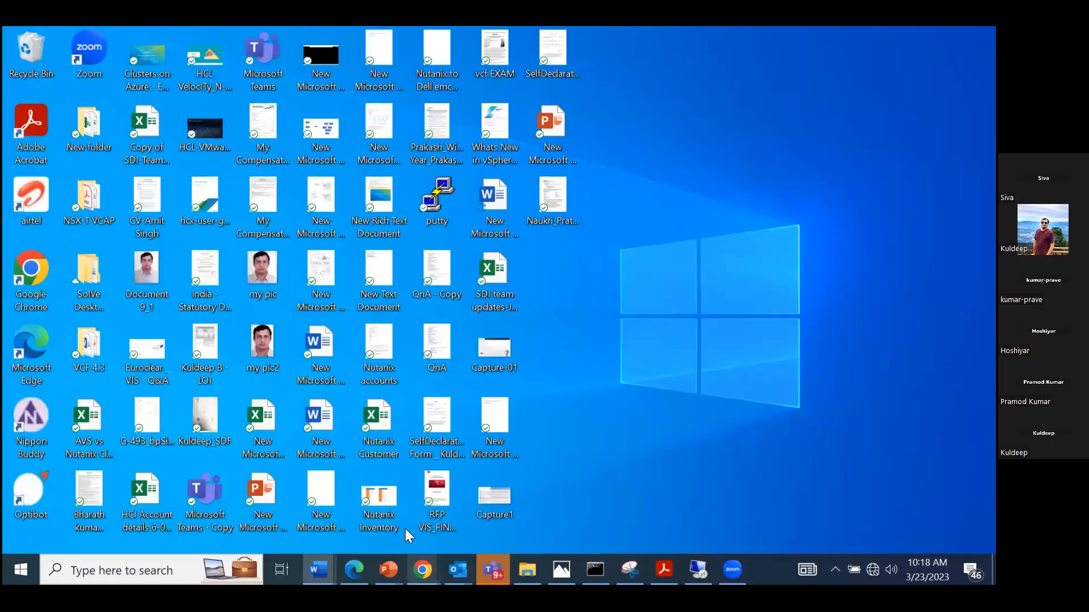
click(698, 570)
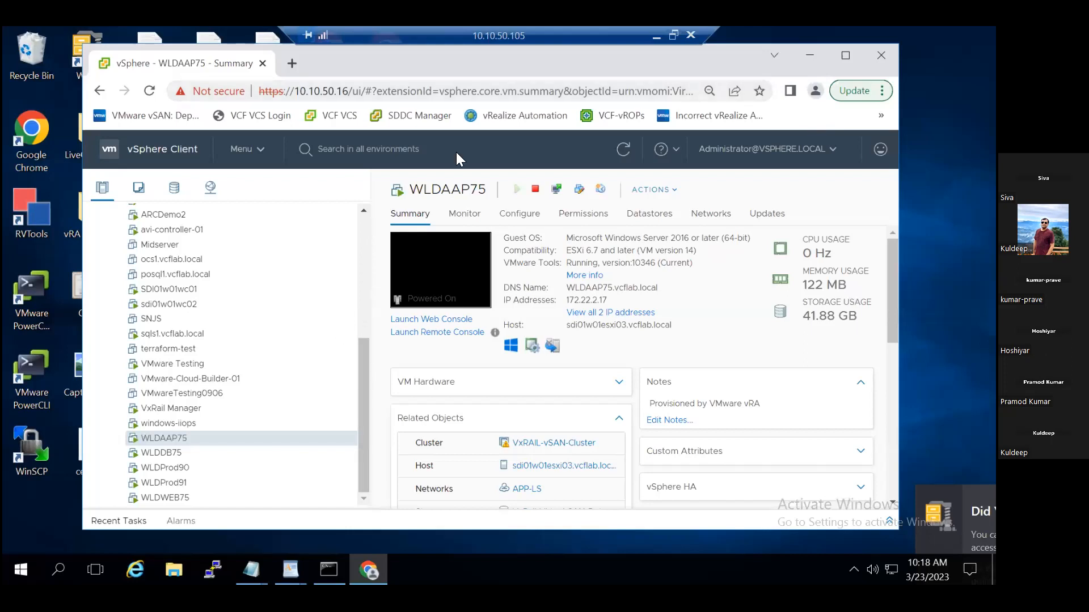
Replace the open vSphere browser window with a new Chrome window and load the bookmarked VCF VCS site.
click(877, 55)
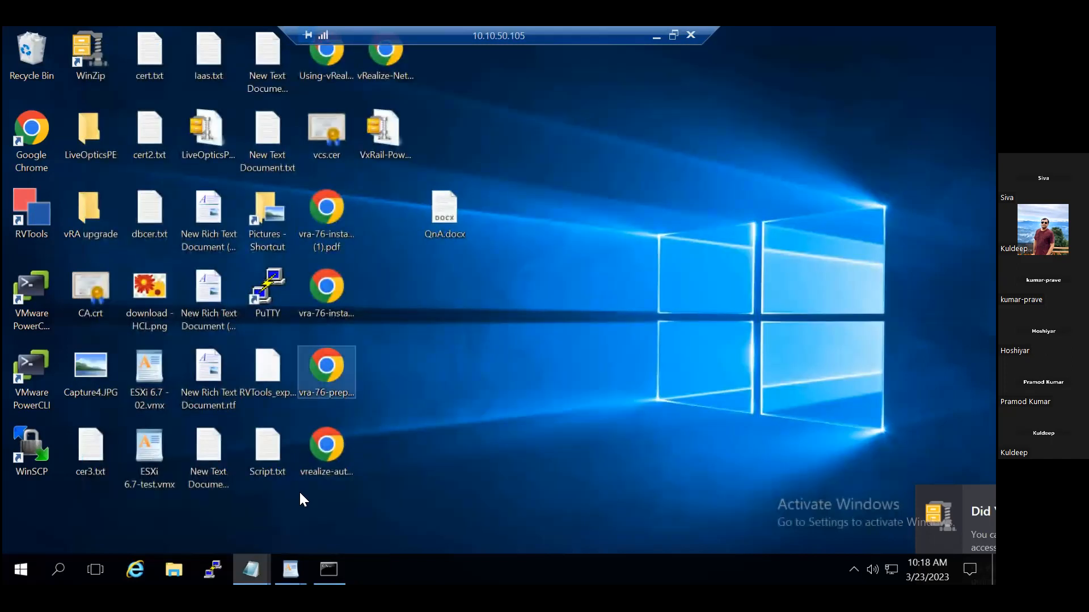
click(42, 145)
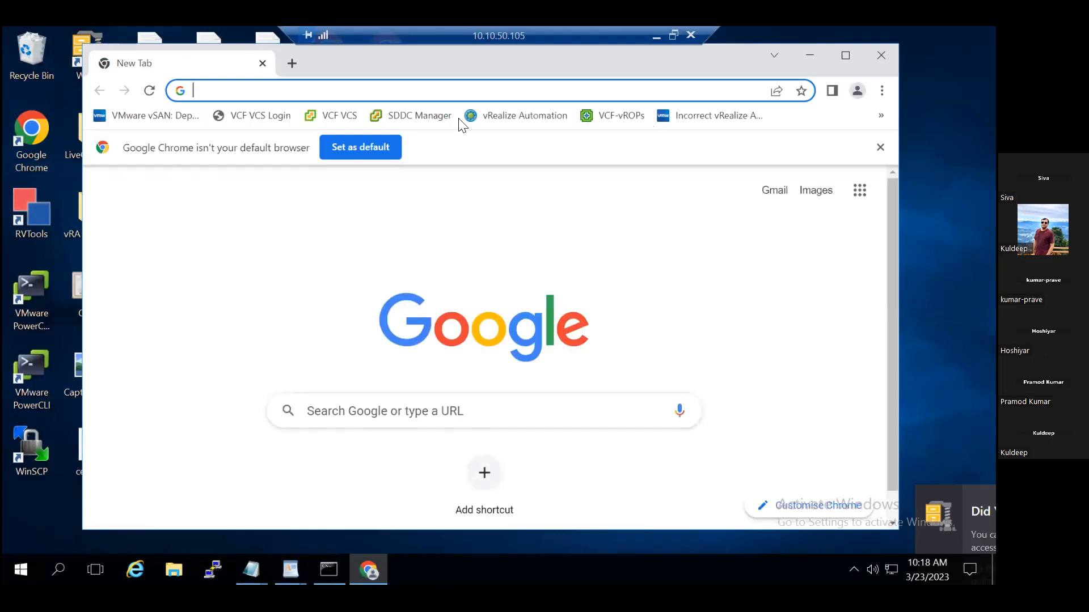
drag(118, 46, 138, 109)
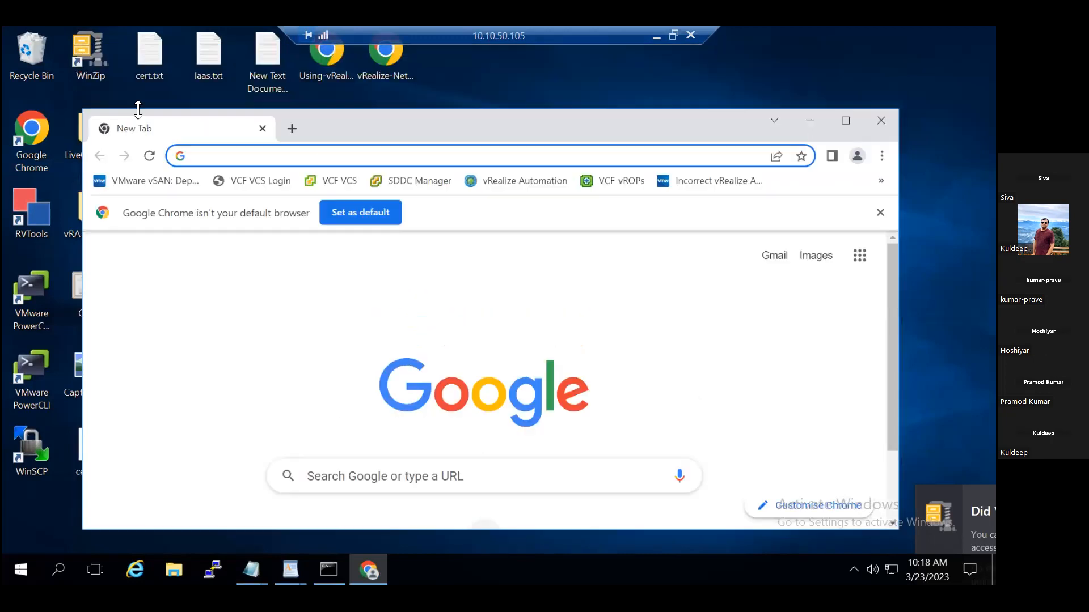
click(845, 121)
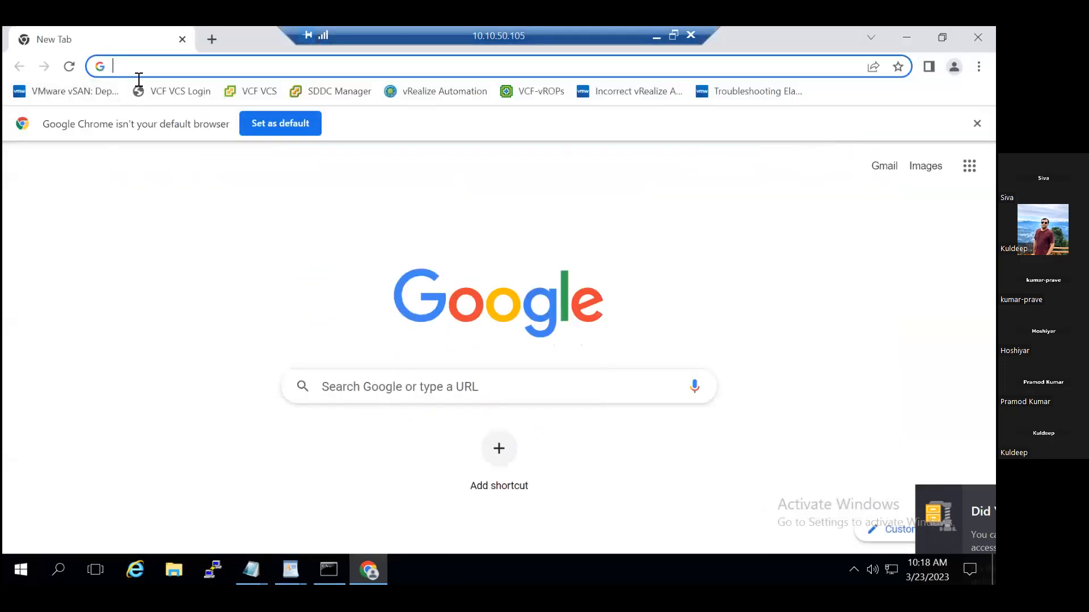
click(253, 196)
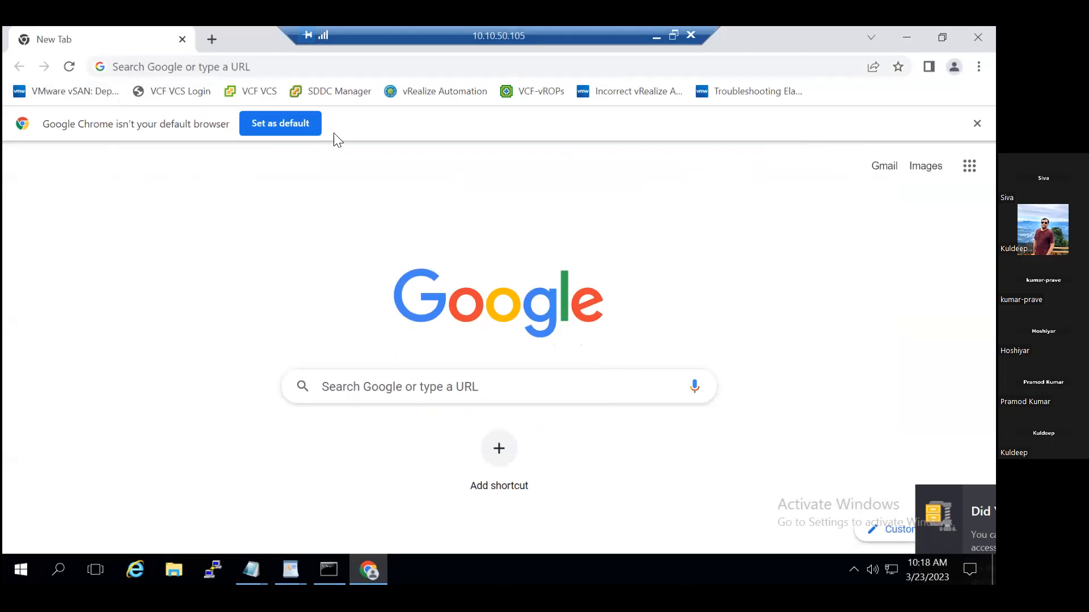
click(942, 37)
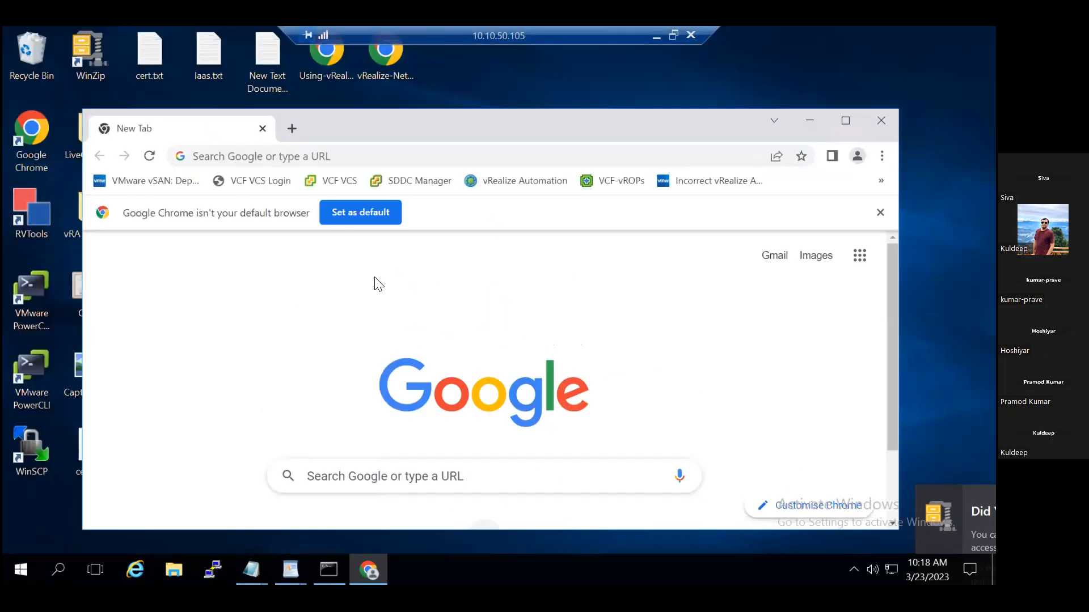
click(340, 180)
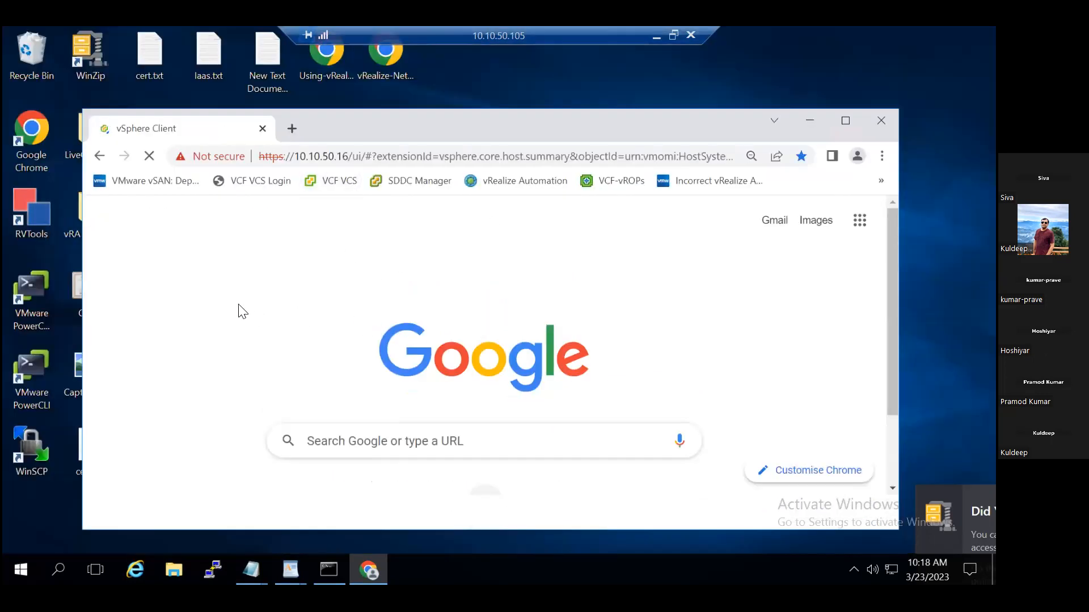
Log in to VMware vSphere with the saved vsphere.local administrator account and its password.
click(204, 317)
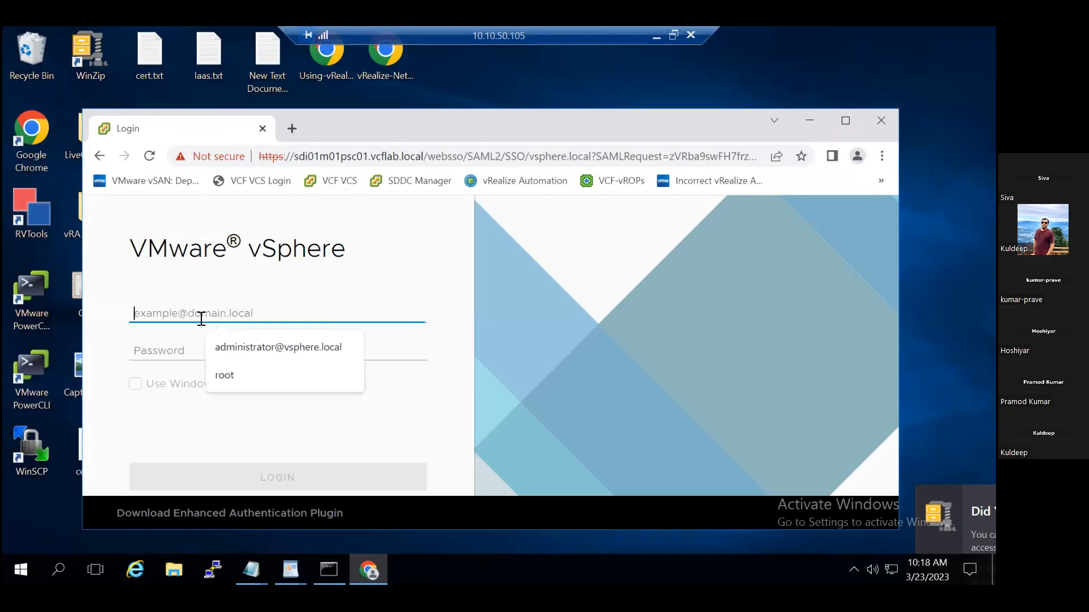
click(223, 339)
click(190, 351)
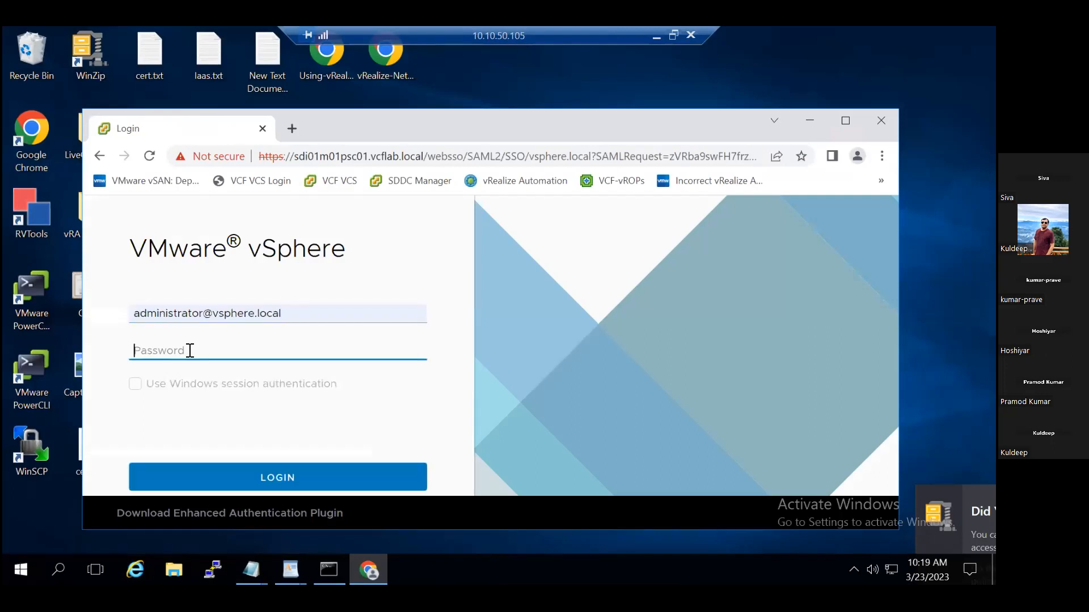
text(••••••••••)
click(302, 467)
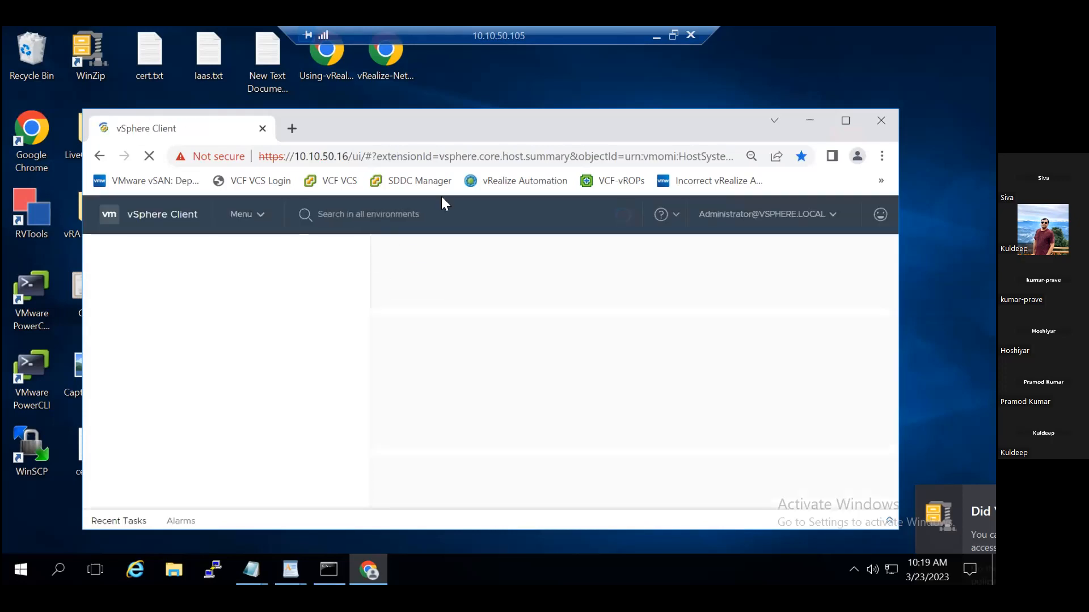
Maximize the browser window and show the SNtemp01 template's summary in the VMs and Templates inventory.
click(846, 120)
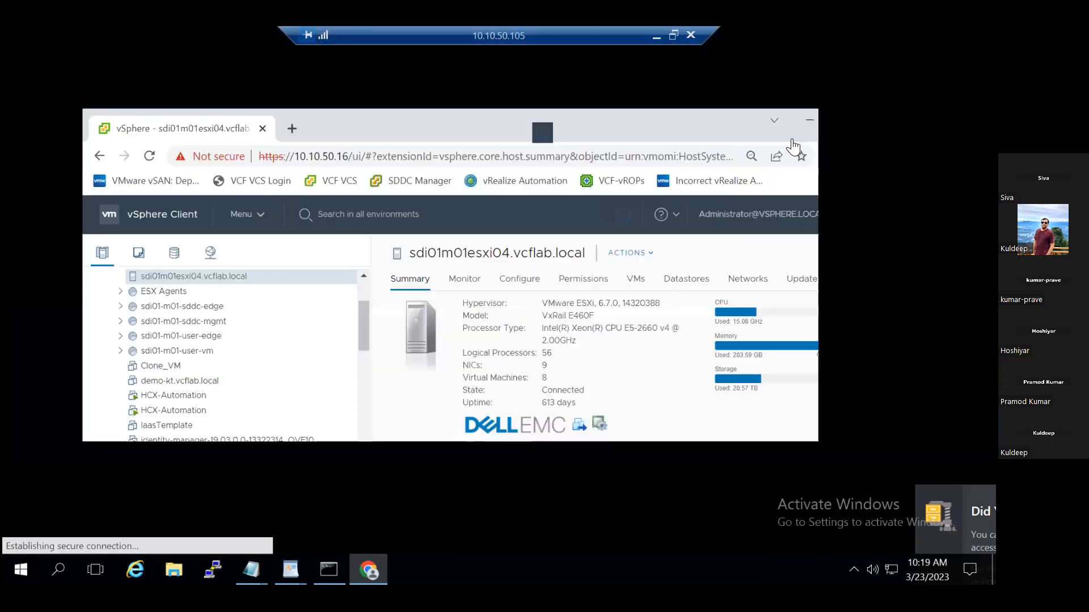
drag(282, 259, 280, 208)
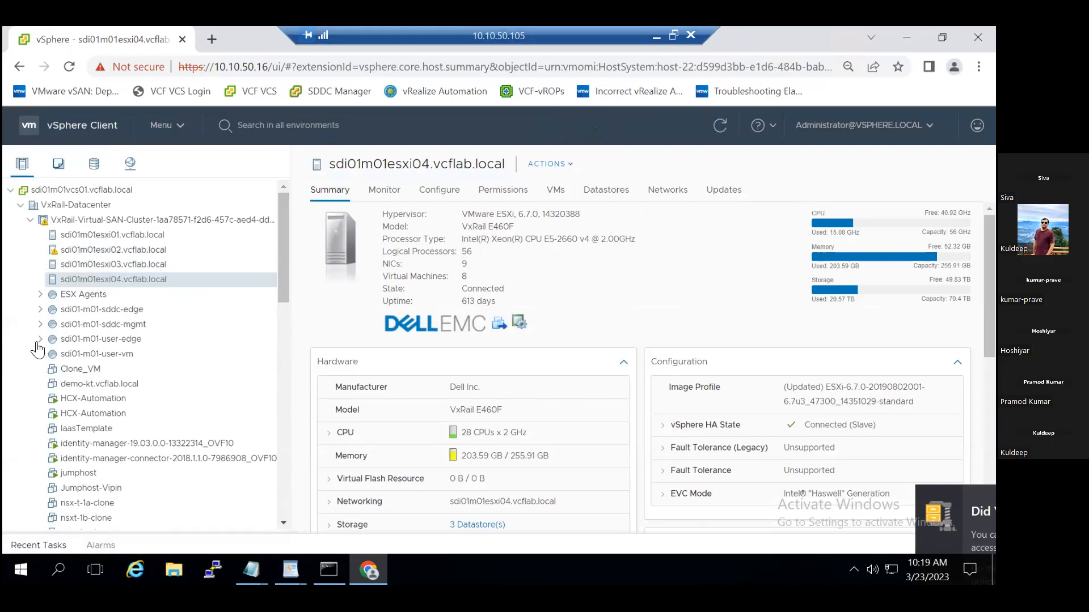
click(63, 165)
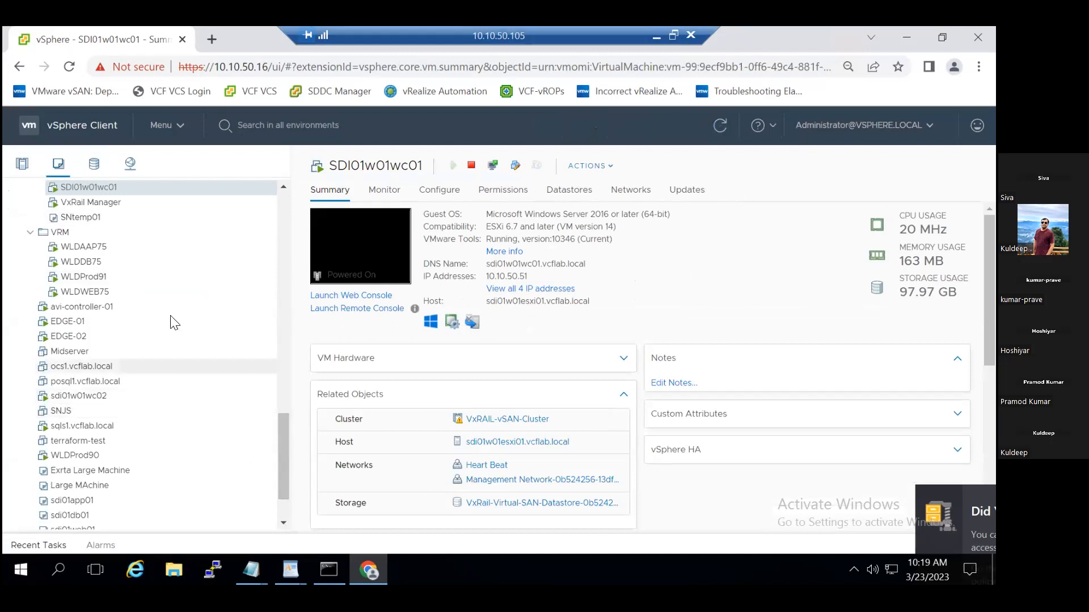
click(91, 220)
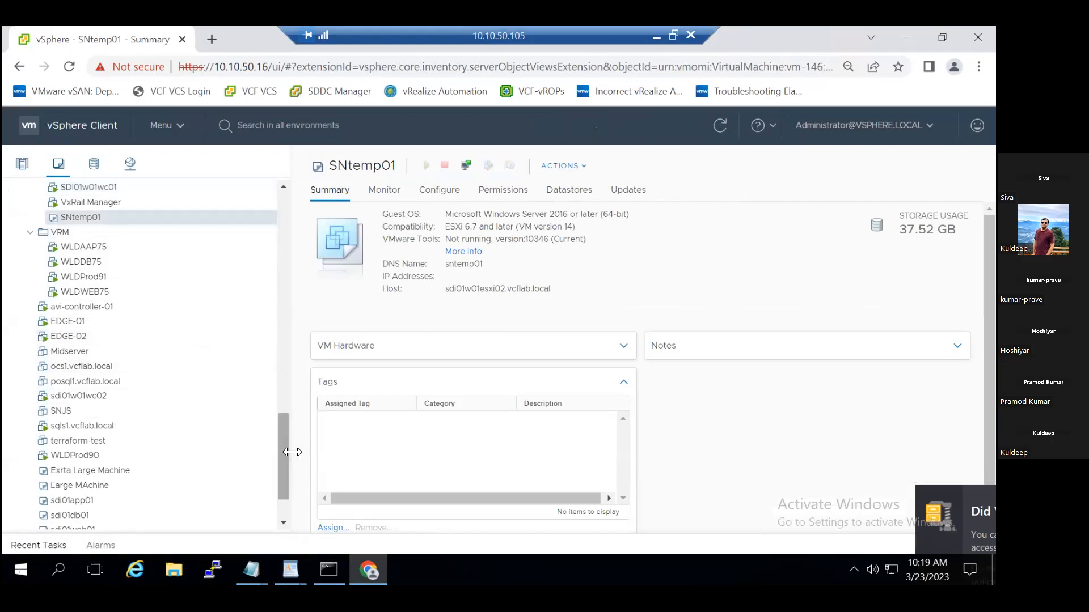
Convert the SNJS virtual machine to a template and check the conversion among the recent tasks.
drag(285, 456, 286, 482)
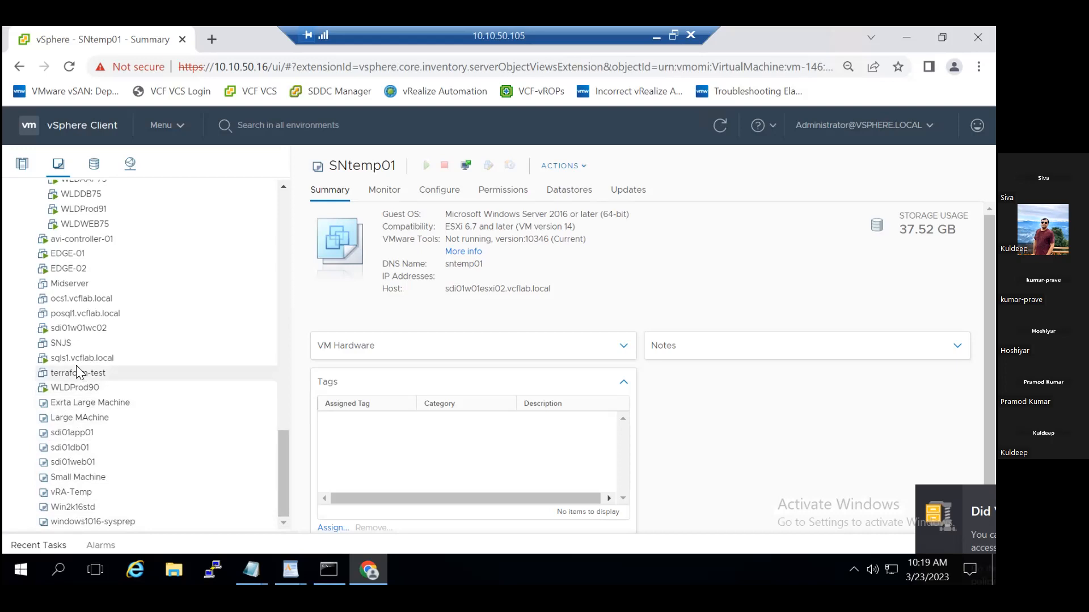
click(56, 348)
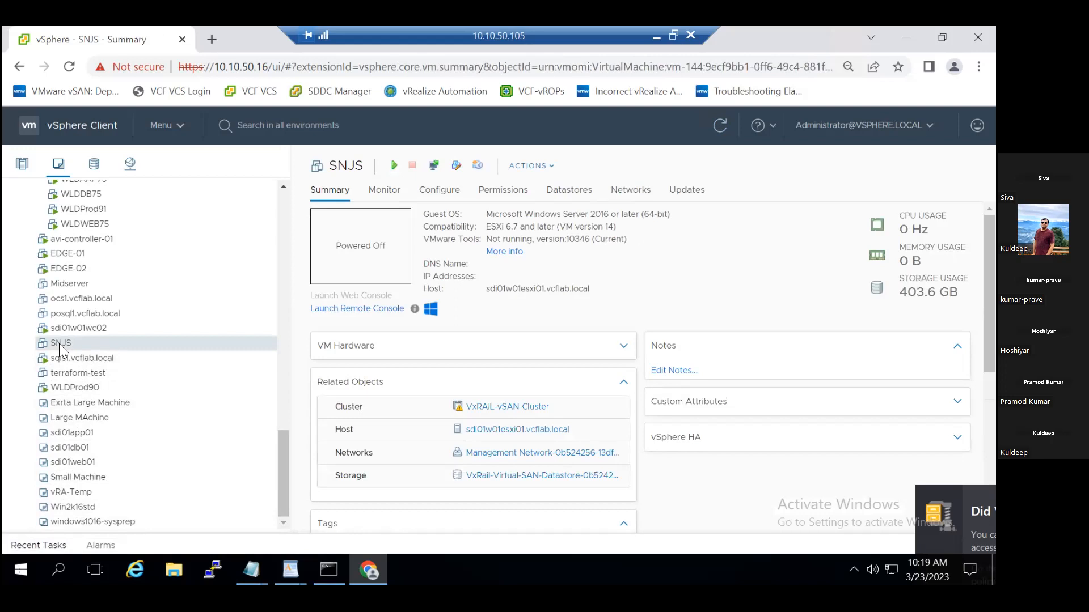
right_click(59, 344)
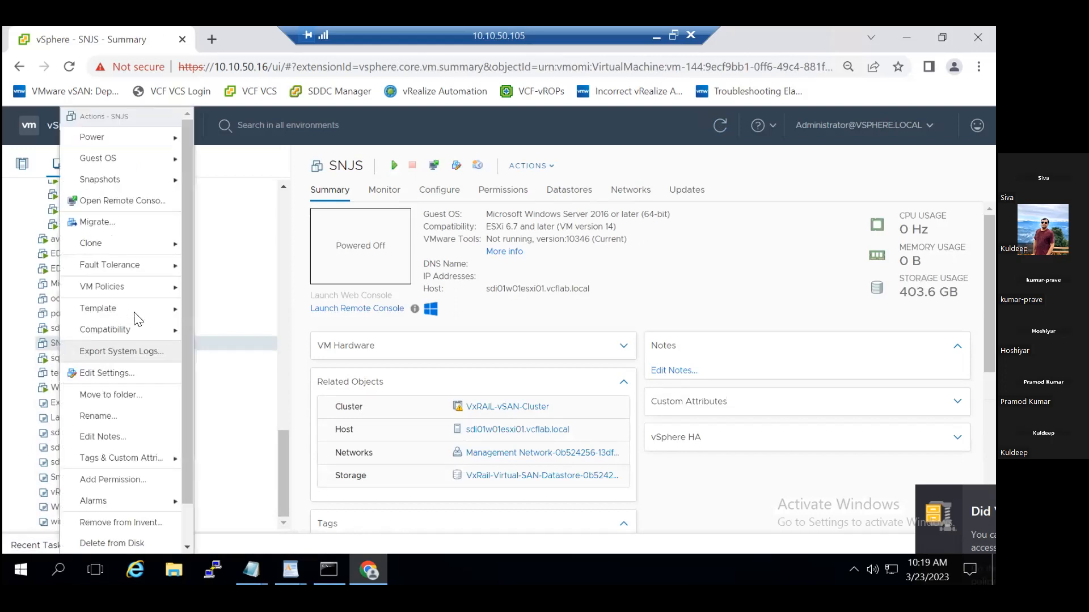
mouse_move(140, 311)
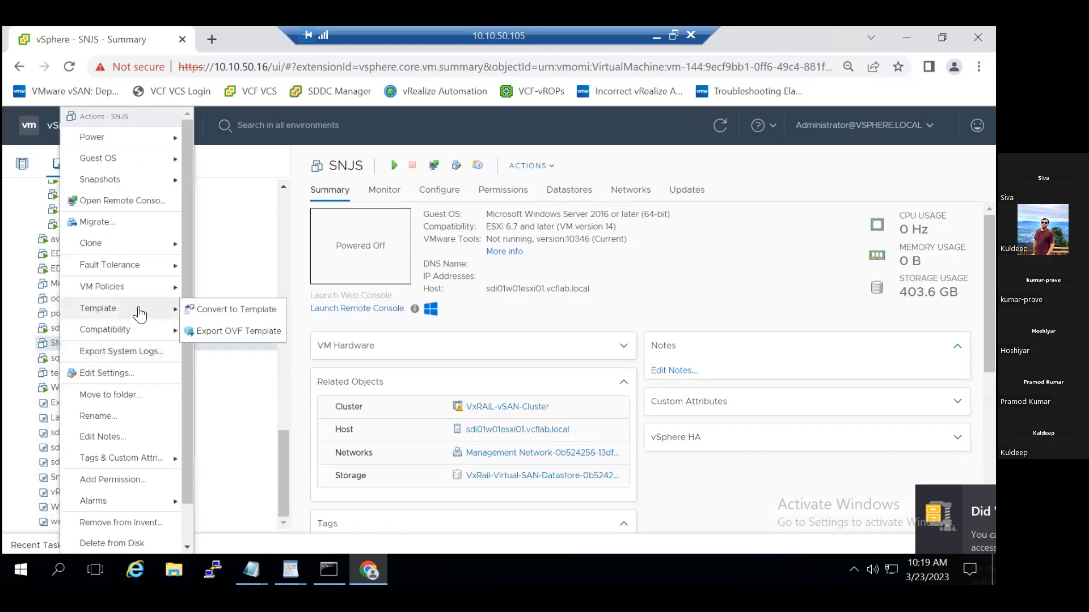
click(233, 311)
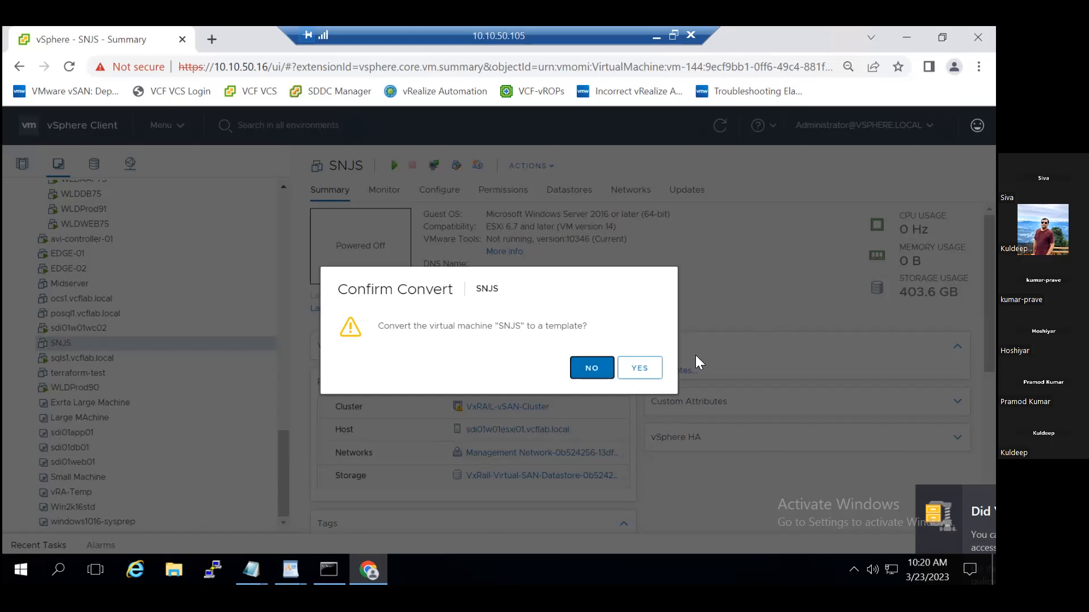
click(651, 370)
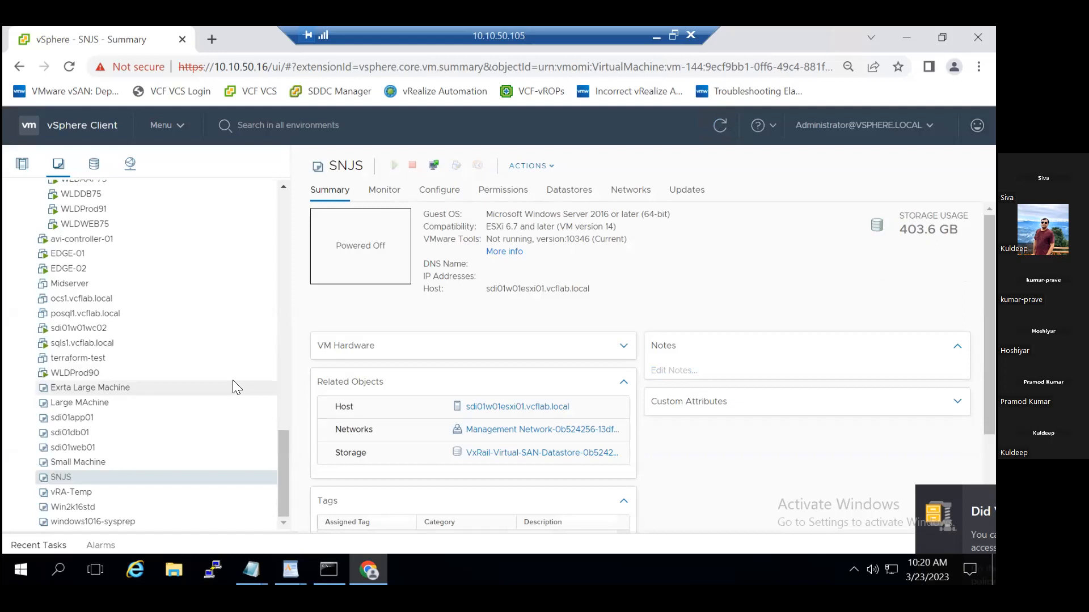
click(25, 547)
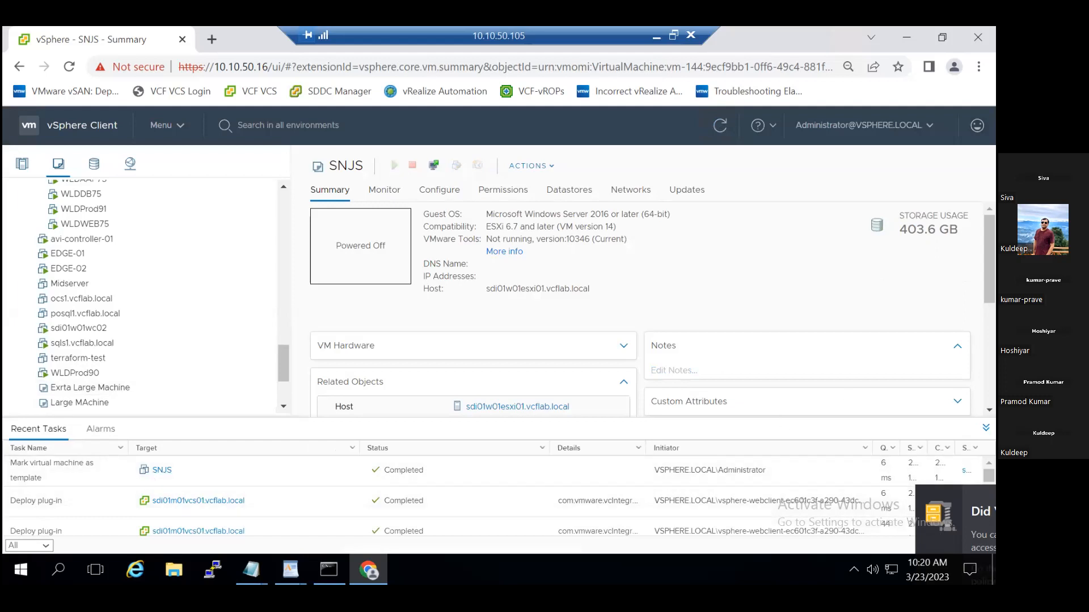
click(38, 429)
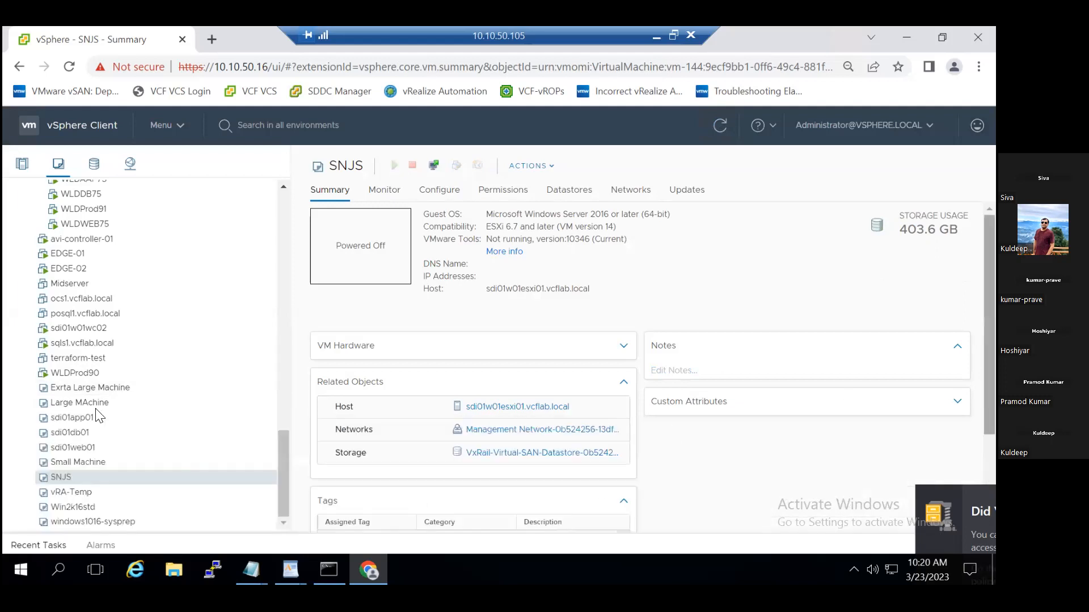
Convert the SNJS template back to a virtual machine, with VxRAIL-vSAN-Cluster as the compute resource.
right_click(49, 479)
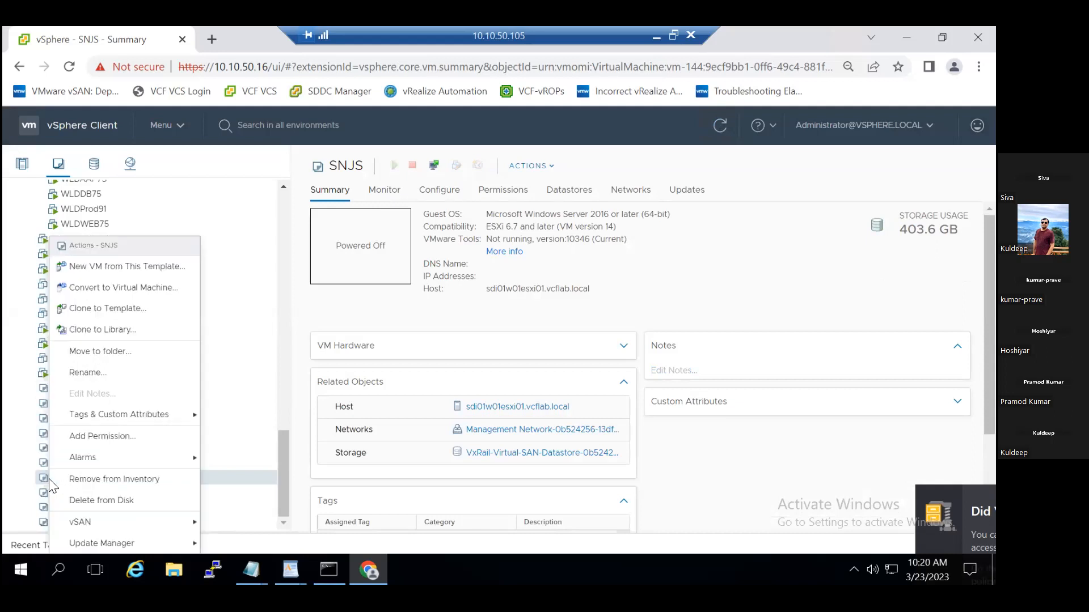
click(150, 289)
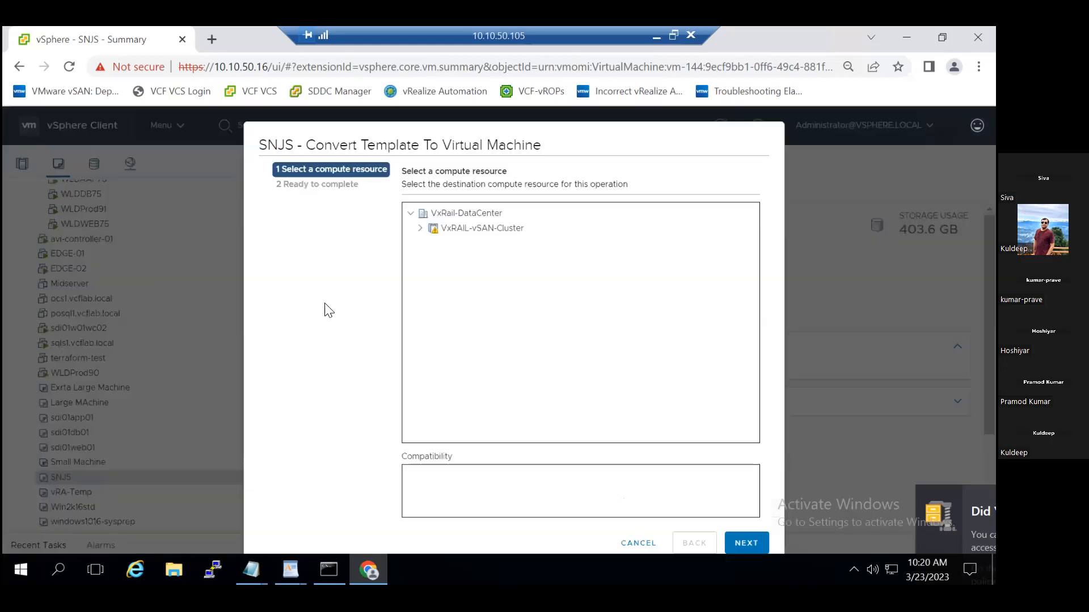
click(420, 228)
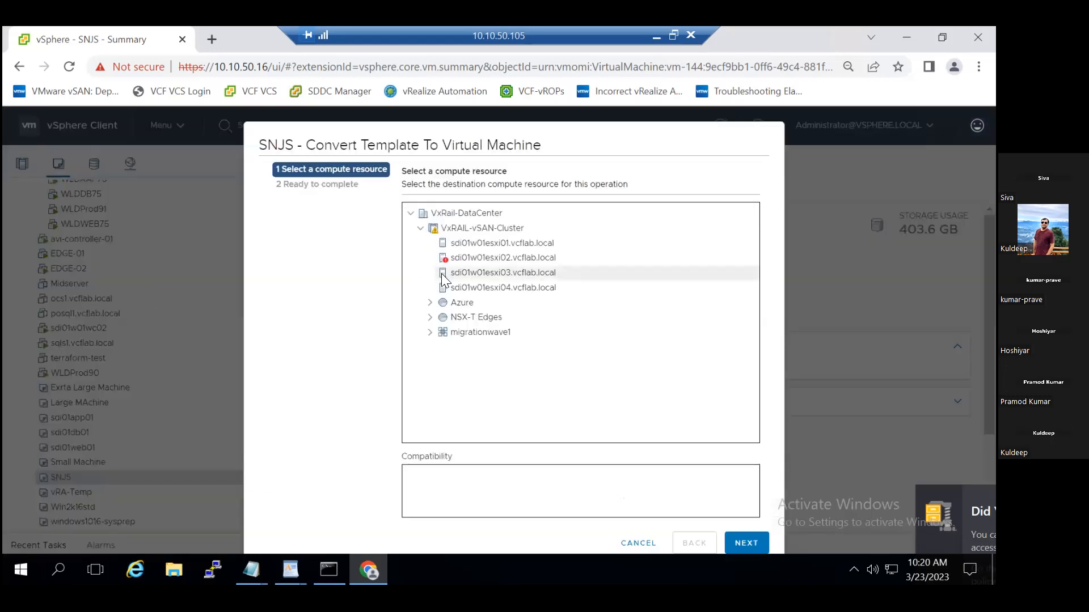
click(506, 230)
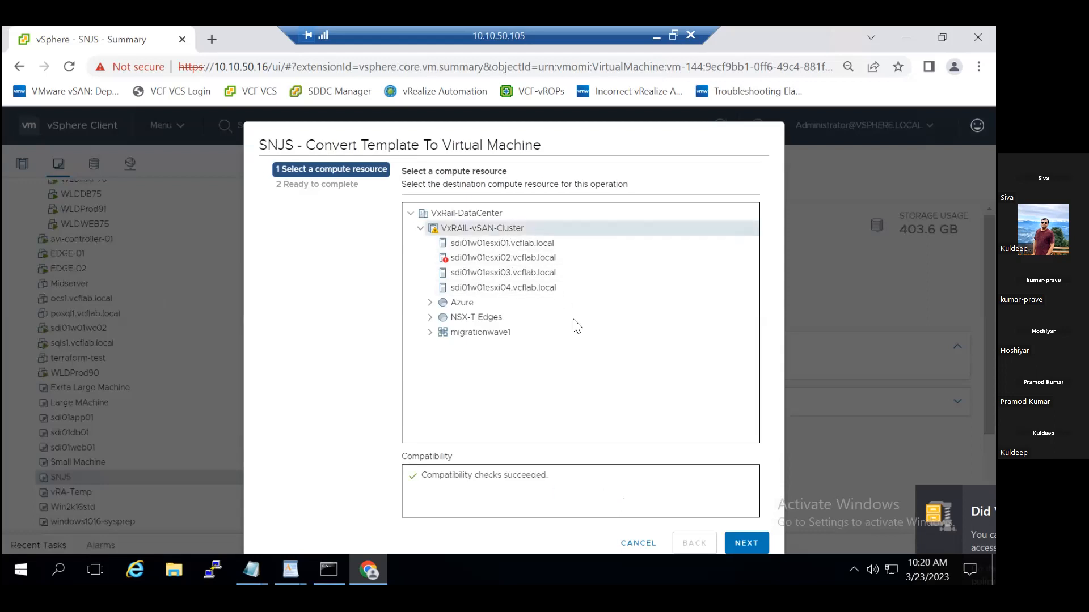
click(736, 545)
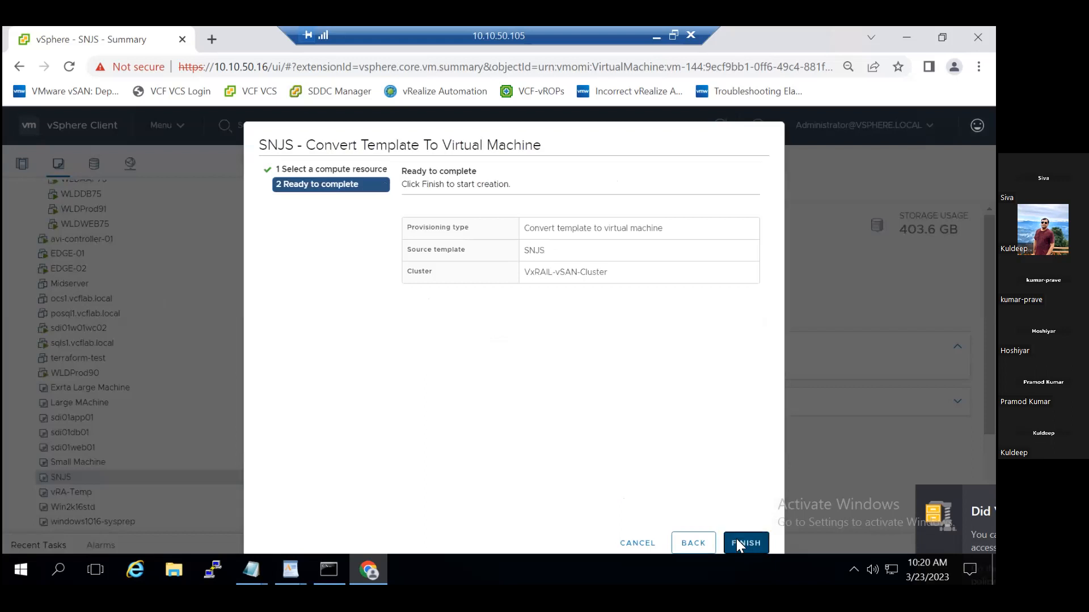
click(736, 538)
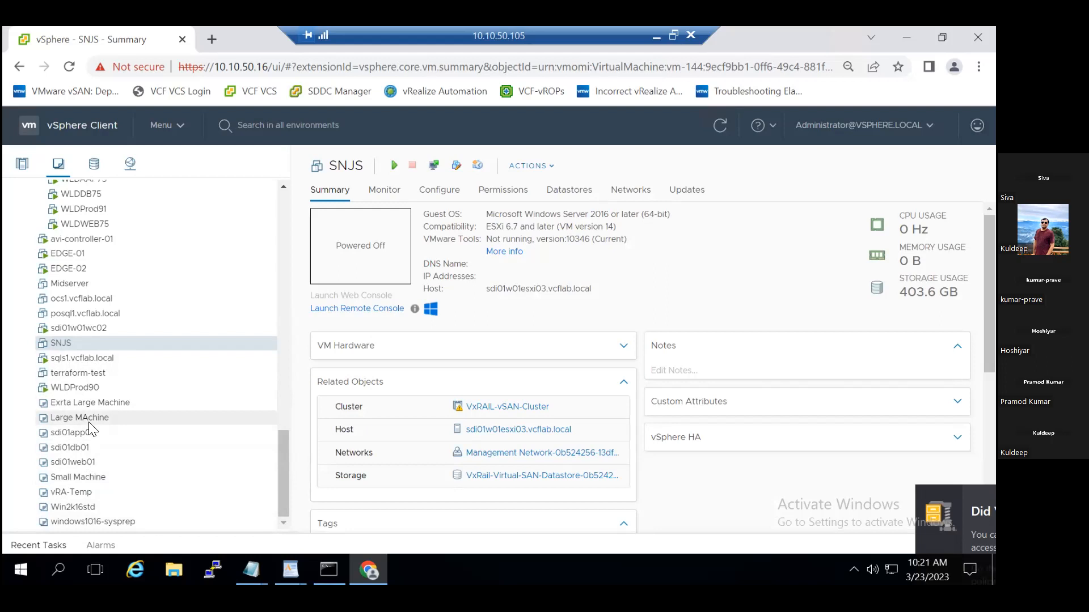
click(167, 126)
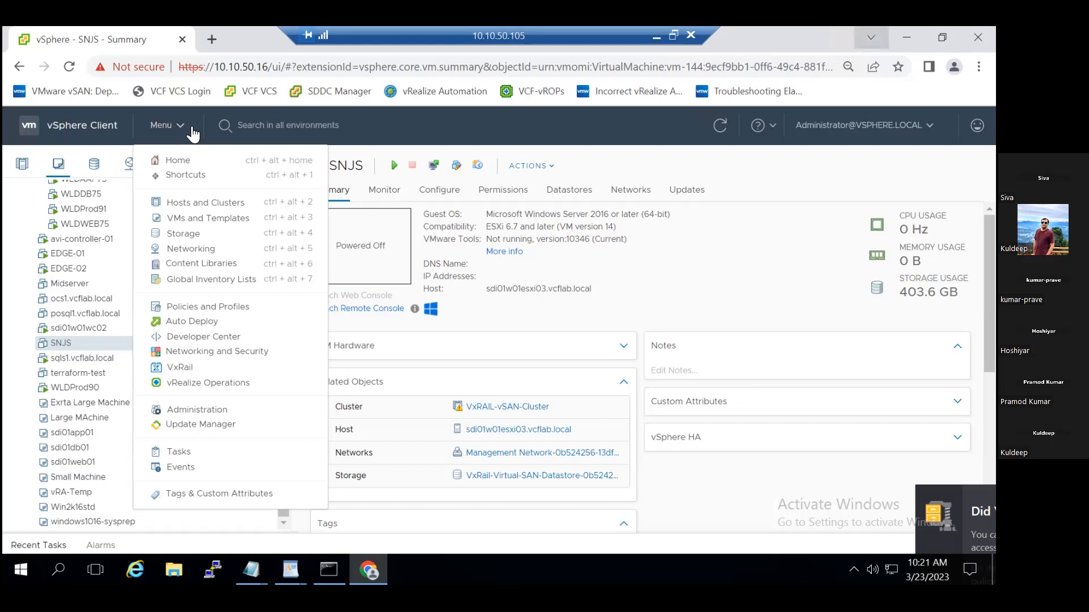
click(715, 261)
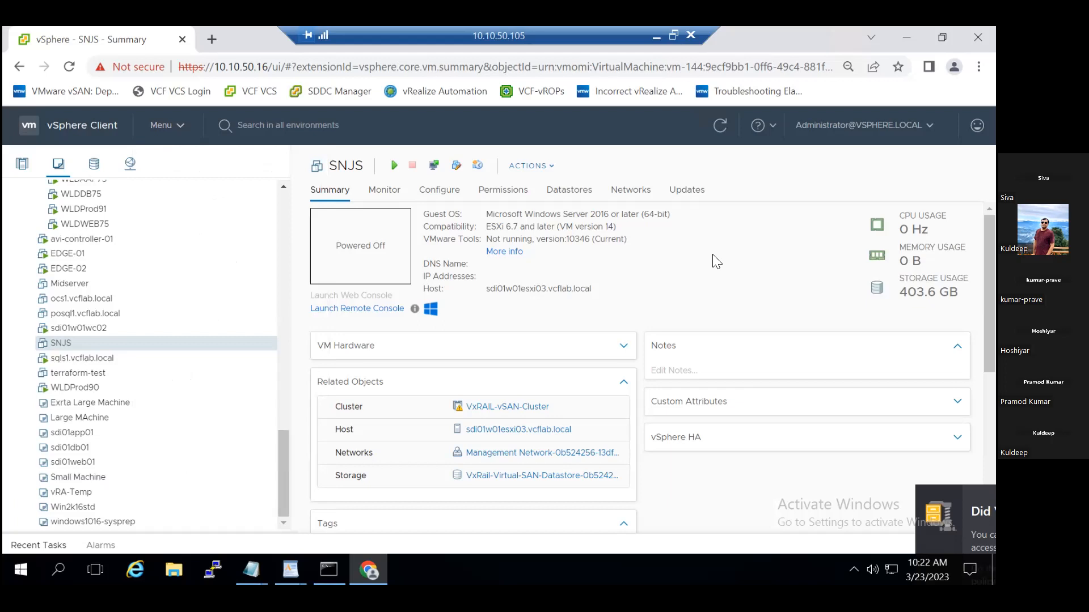
Start a new VM customization specification under Policies and Profiles.
double_click(286, 231)
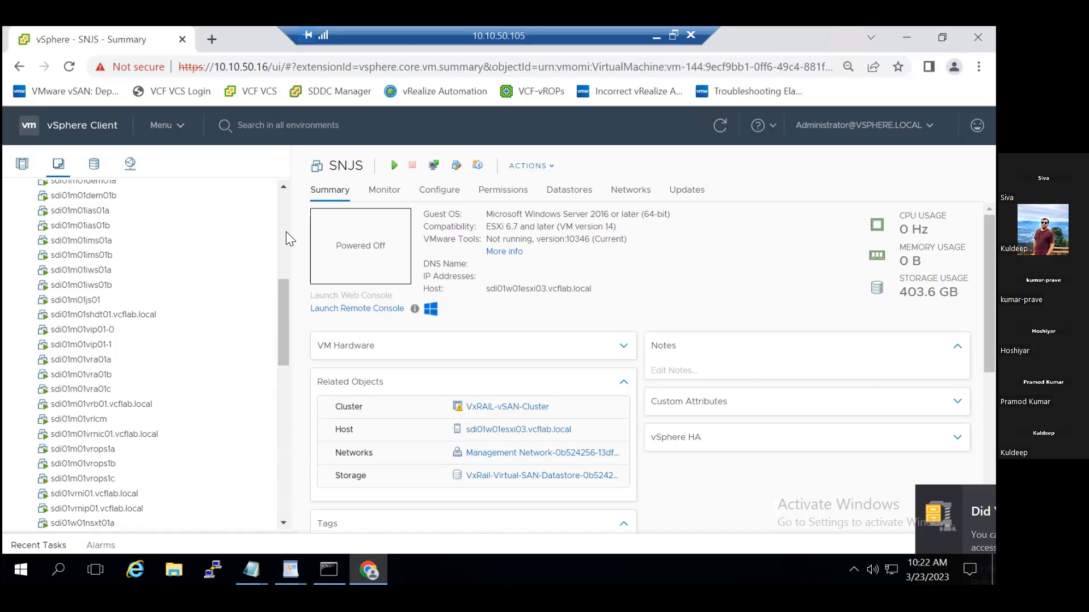
click(179, 128)
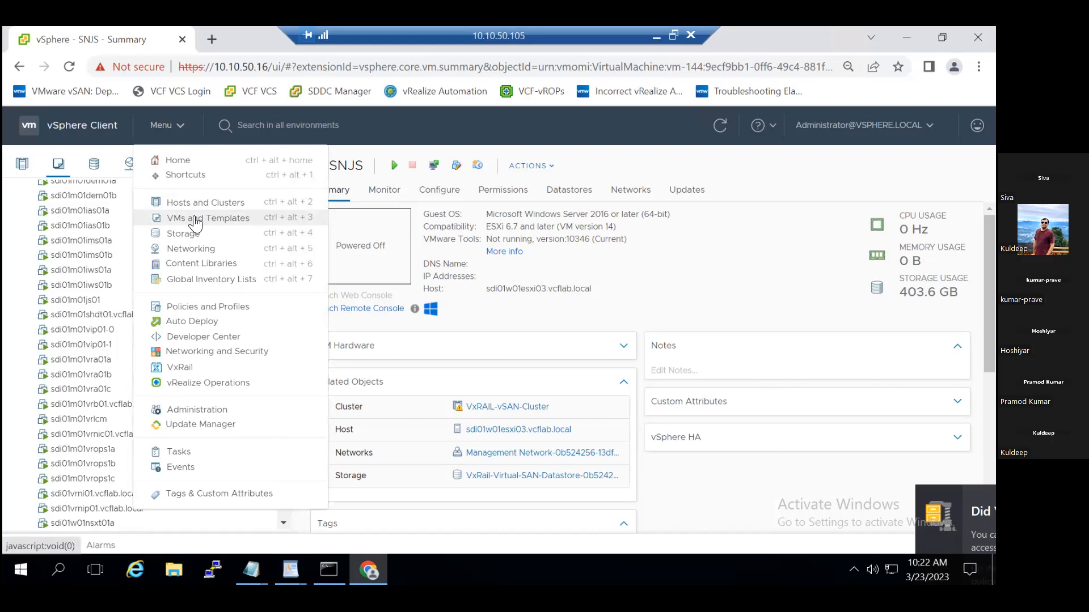
click(198, 309)
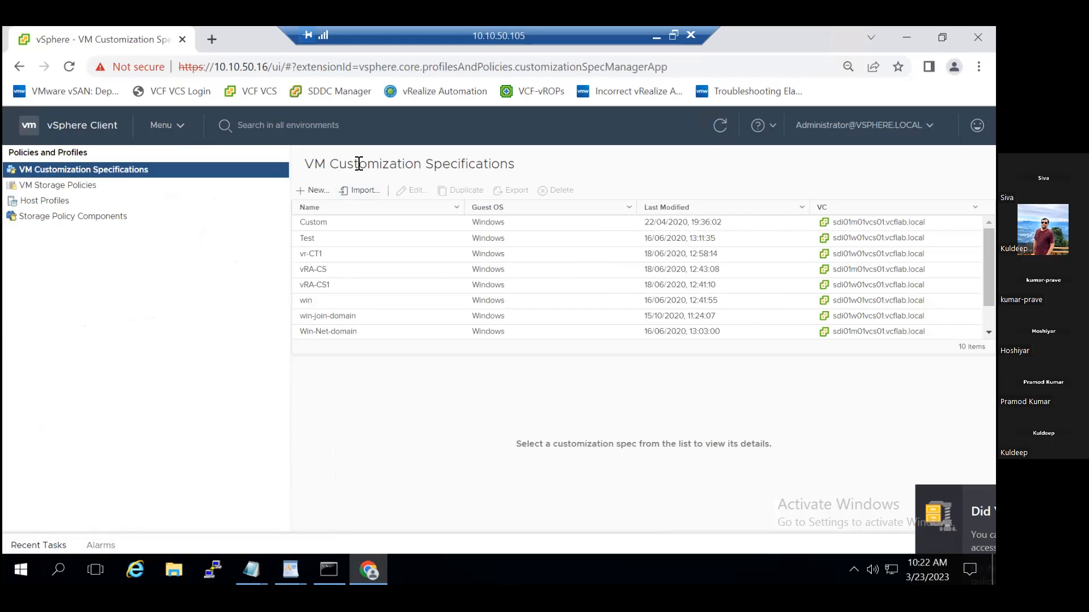
click(316, 190)
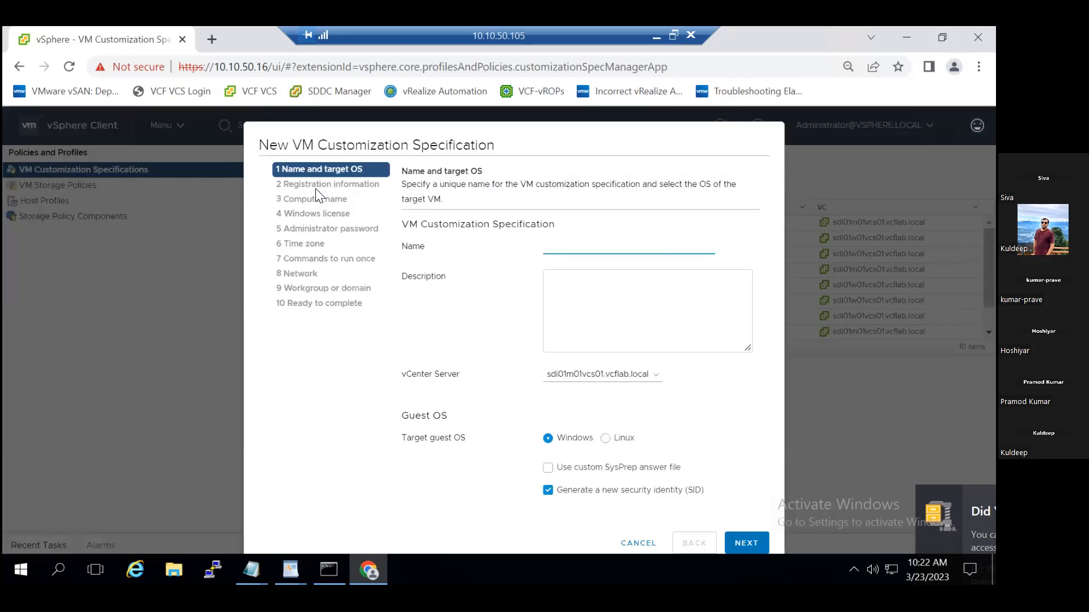
Name the specification Windows-cs1, assign it to vCenter Server sdi01w01vcs01.vcflab.local, and keep Windows as the target guest OS.
click(628, 248)
text(Windows-cs1)
click(618, 377)
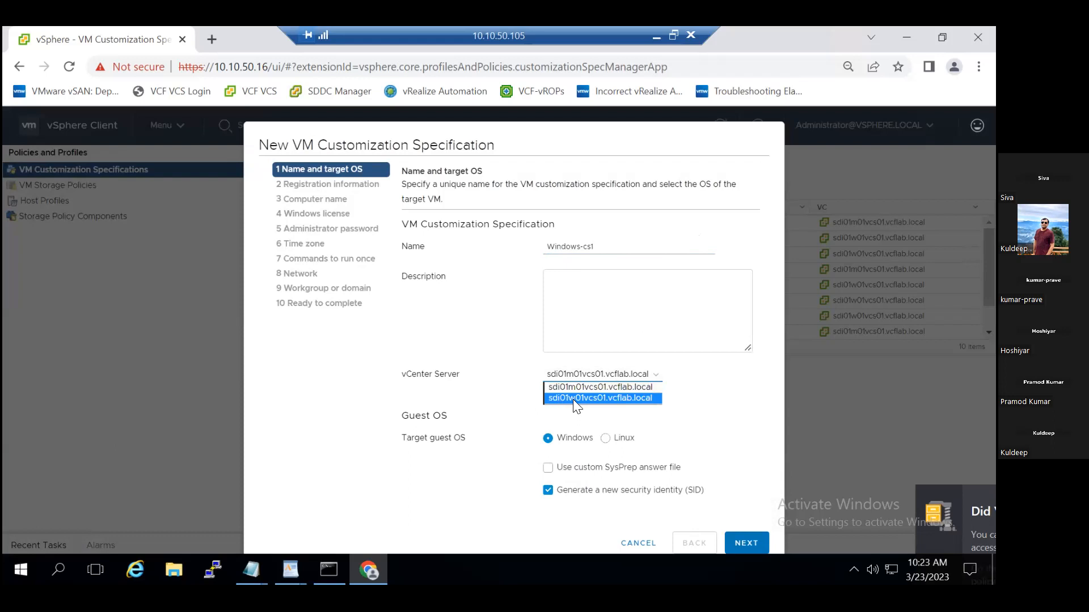
click(632, 405)
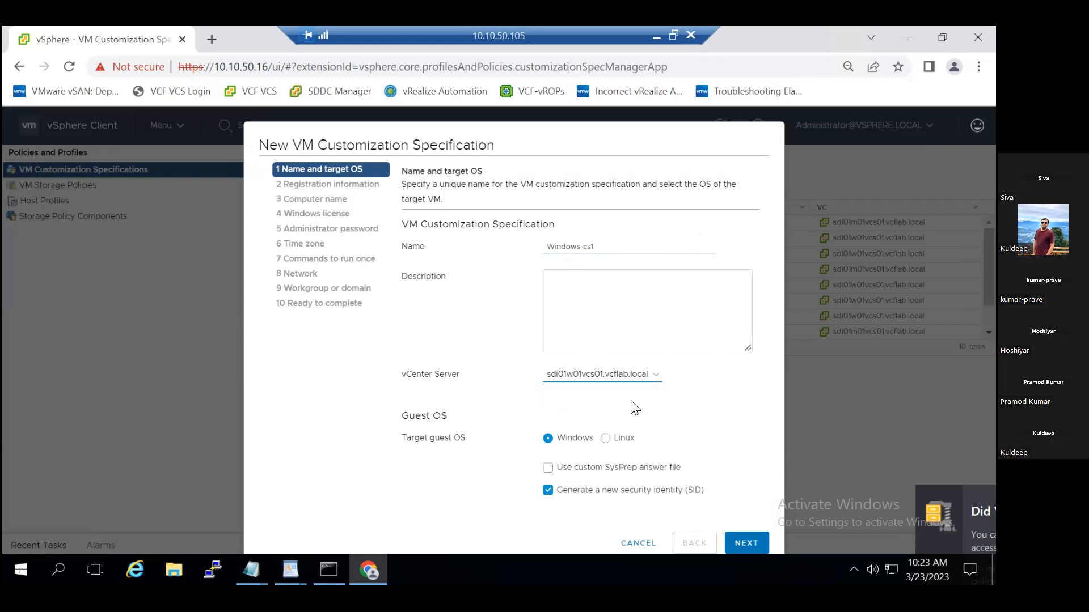
click(656, 379)
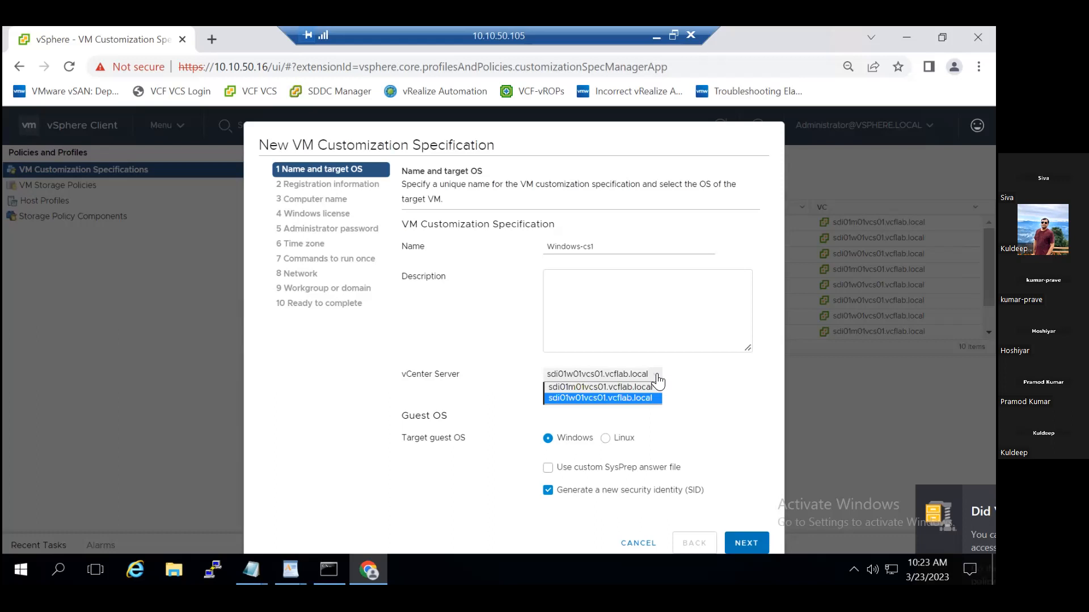
click(682, 381)
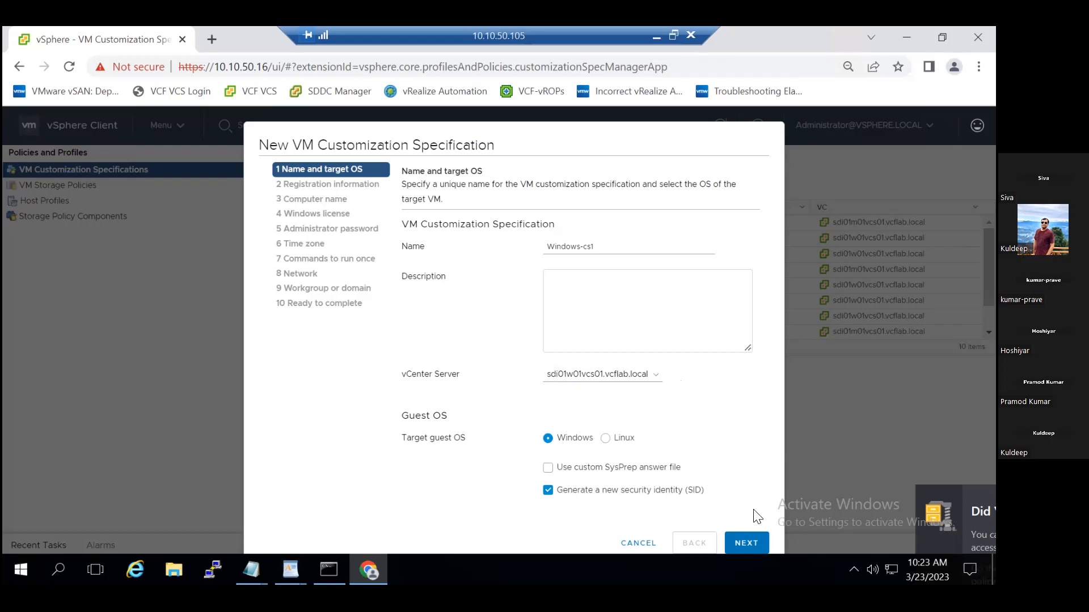
click(745, 543)
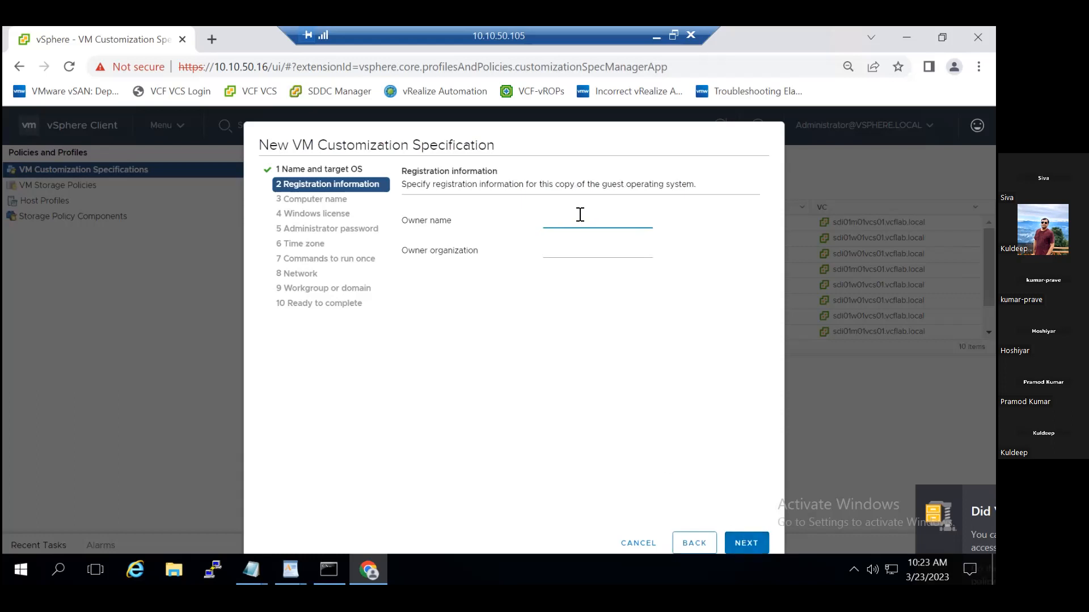
Enter the owner name and organization Hcl, keeping the virtual machine name as computer name and the default per-server Windows license settings.
text(Hol)
key(Tab)
text(h)
key(BackSpace)
text(Hcl)
click(751, 548)
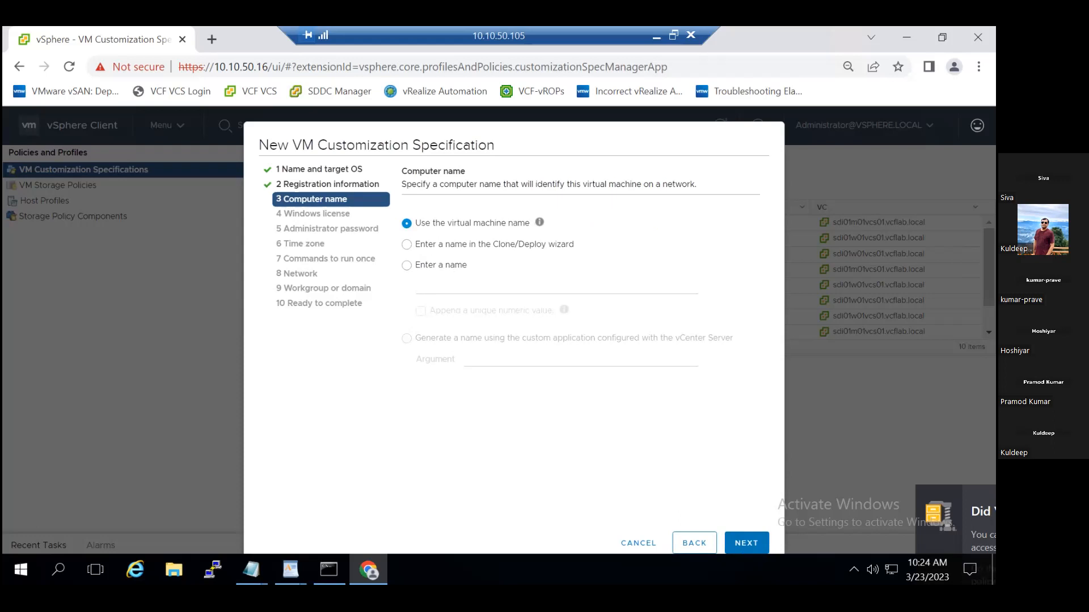
click(747, 549)
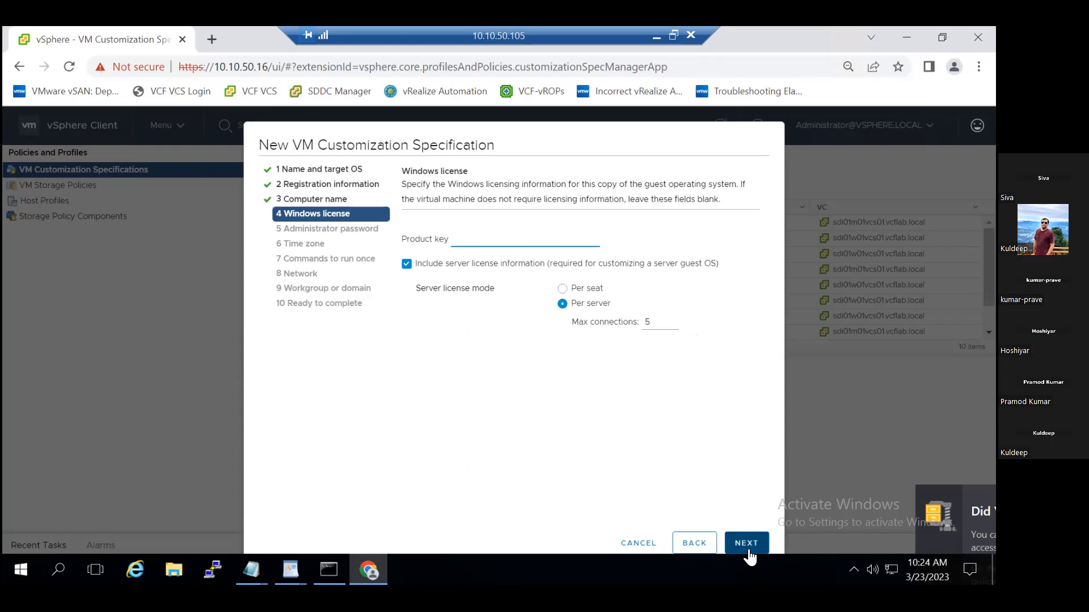
click(746, 544)
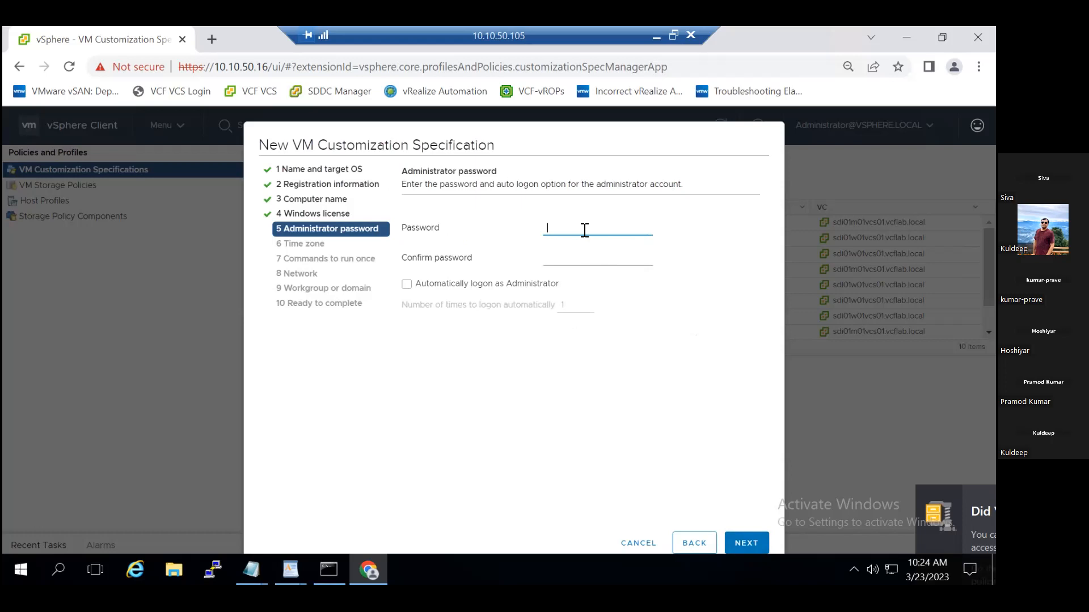
Enter the administrator password for the specification and fill in its confirmation.
text(•••••••••)
key(Tab)
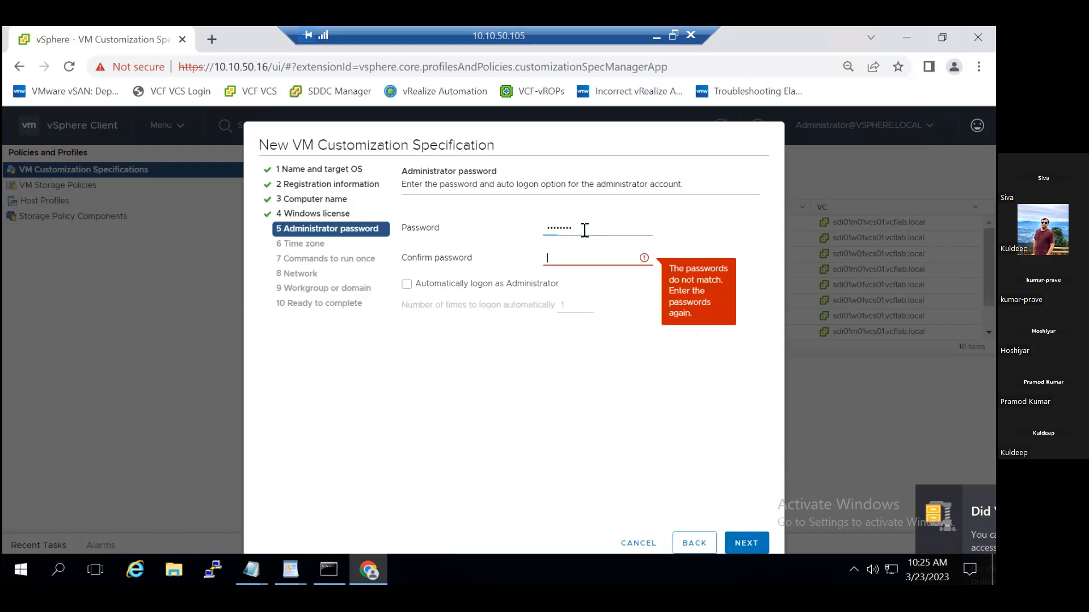
text(••••••••)
key(BackSpace)
key(BackSpace)
key(BackSpace)
key(BackSpace)
key(BackSpace)
key(BackSpace)
text(••••••••)
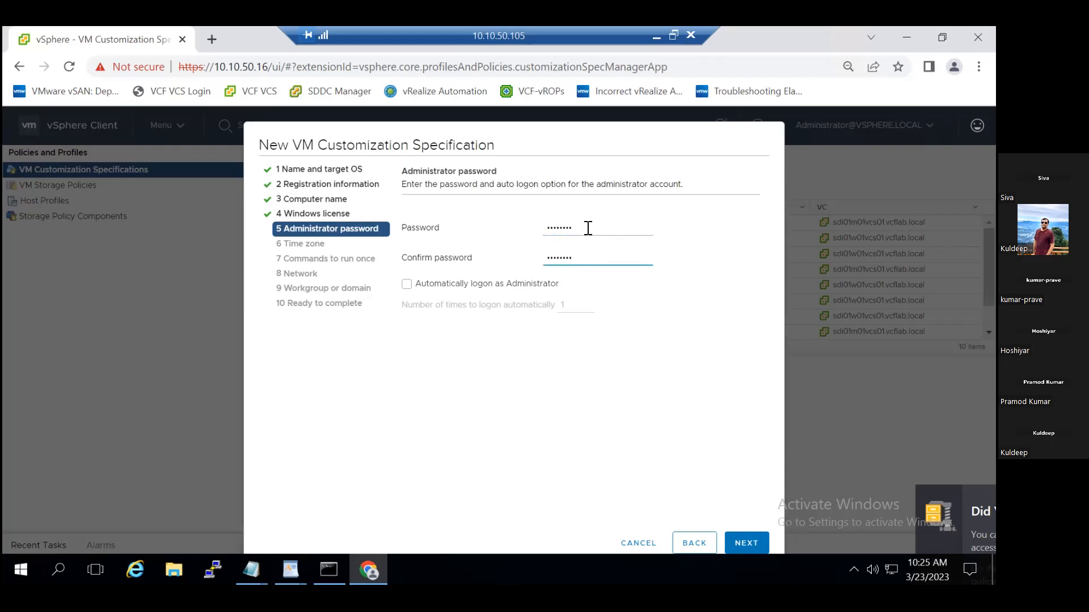
Try to replace both the administrator password and its confirmation with a new entry.
drag(588, 229, 516, 232)
text(••••••••)
click(601, 266)
drag(593, 256, 542, 262)
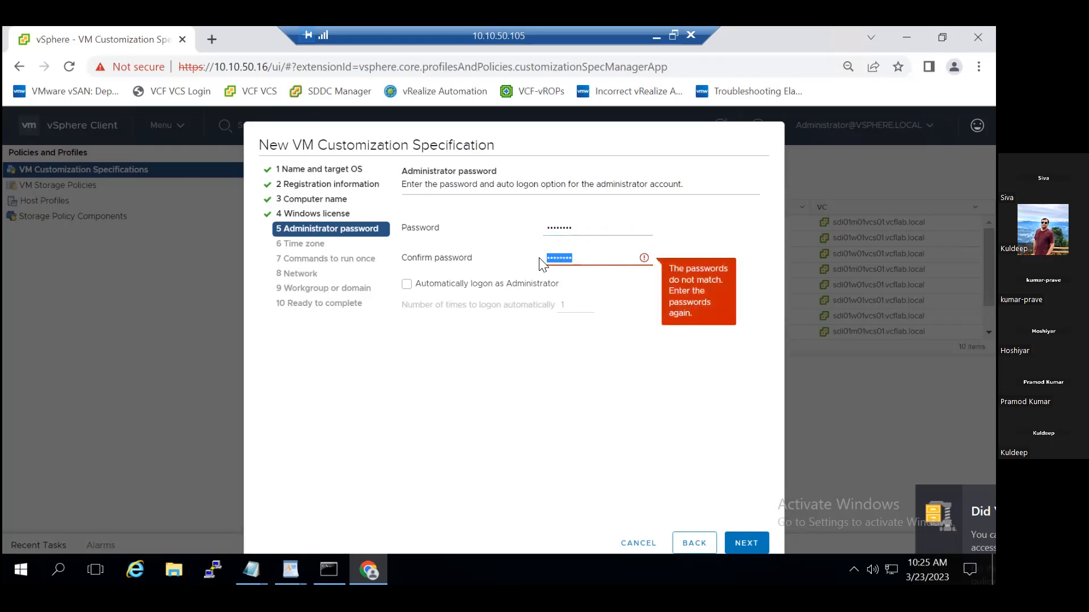
text(••••••••)
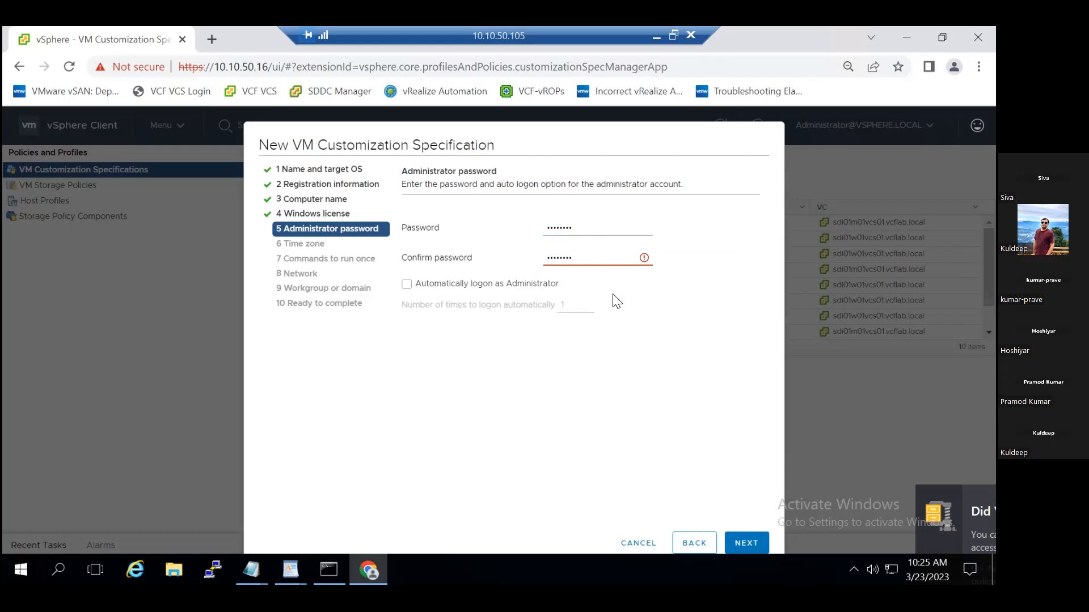
Clear and re-enter the administrator password and its matching confirmation, and continue to the time zone settings.
click(595, 228)
click(593, 260)
click(584, 224)
drag(574, 224, 539, 227)
key(BackSpace)
text(••••••)
key(BackSpace)
key(BackSpace)
key(BackSpace)
key(BackSpace)
key(BackSpace)
key(BackSpace)
text(••••••••••)
click(578, 256)
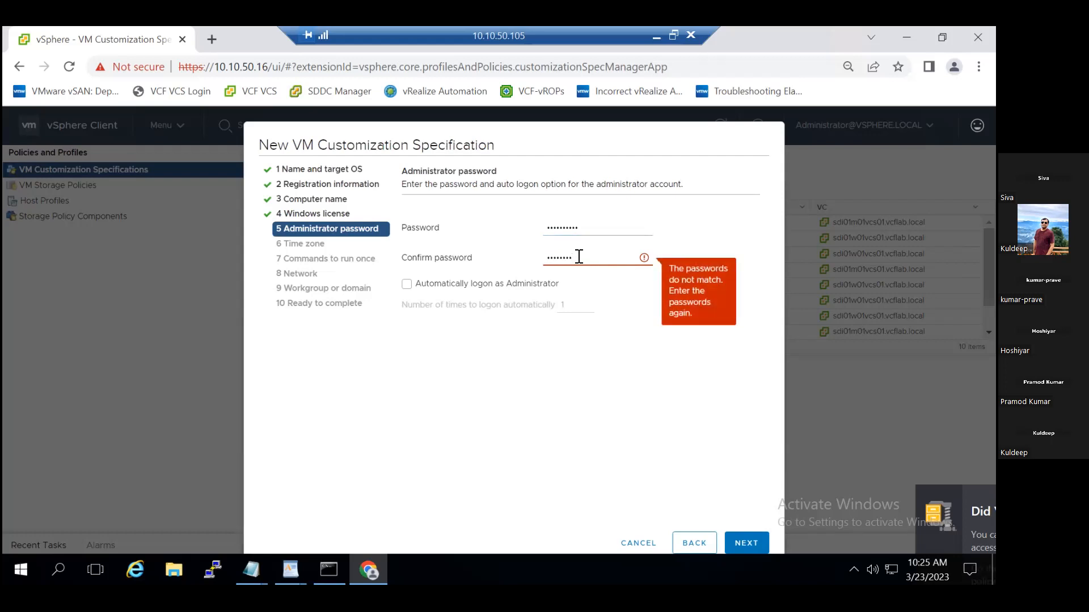
key(BackSpace)
key(BackSpace)
key(BackSpace)
key(BackSpace)
key(BackSpace)
key(BackSpace)
key(BackSpace)
text(••••••••••)
click(645, 258)
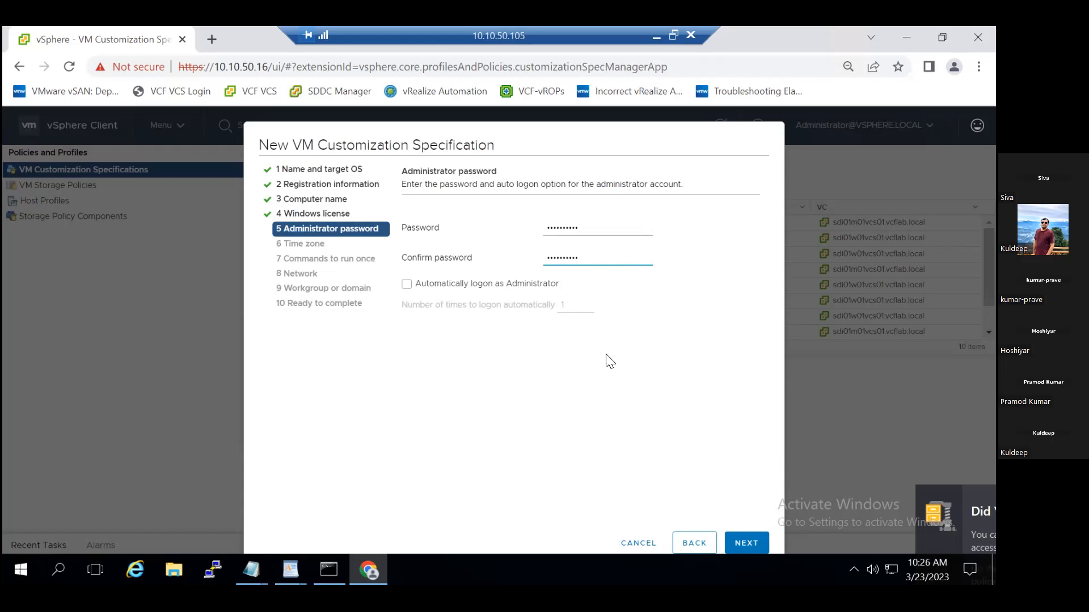
click(747, 545)
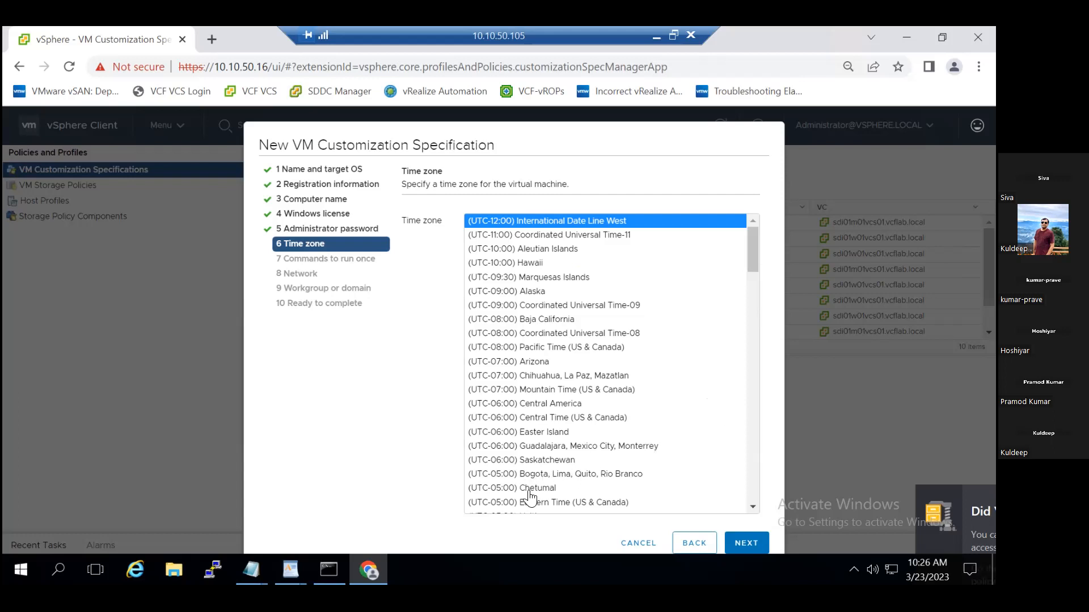
Set the specification's time zone to (UTC+05:30) Chennai, Kolkata, Mumbai, New Delhi.
click(750, 506)
click(750, 507)
click(750, 507)
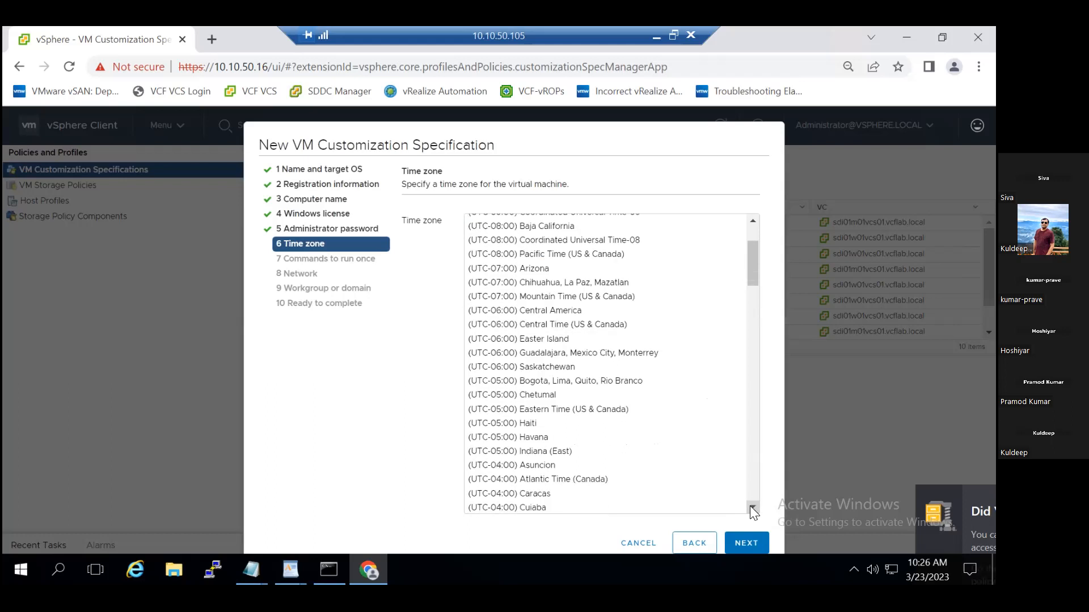
click(751, 507)
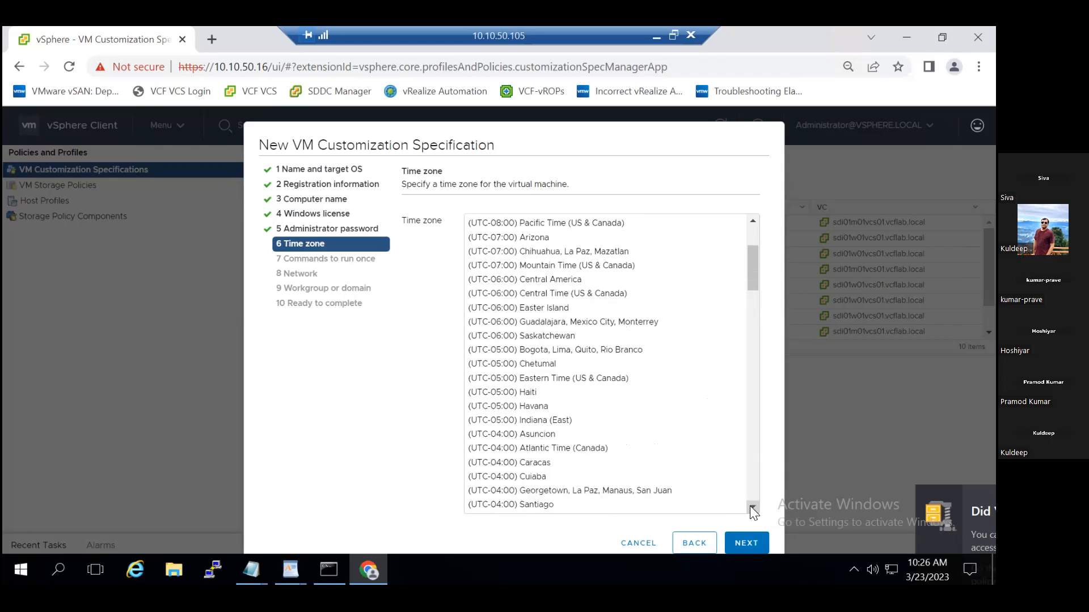
click(750, 506)
click(750, 506)
click(750, 507)
click(751, 507)
click(751, 506)
click(750, 507)
click(750, 507)
click(750, 506)
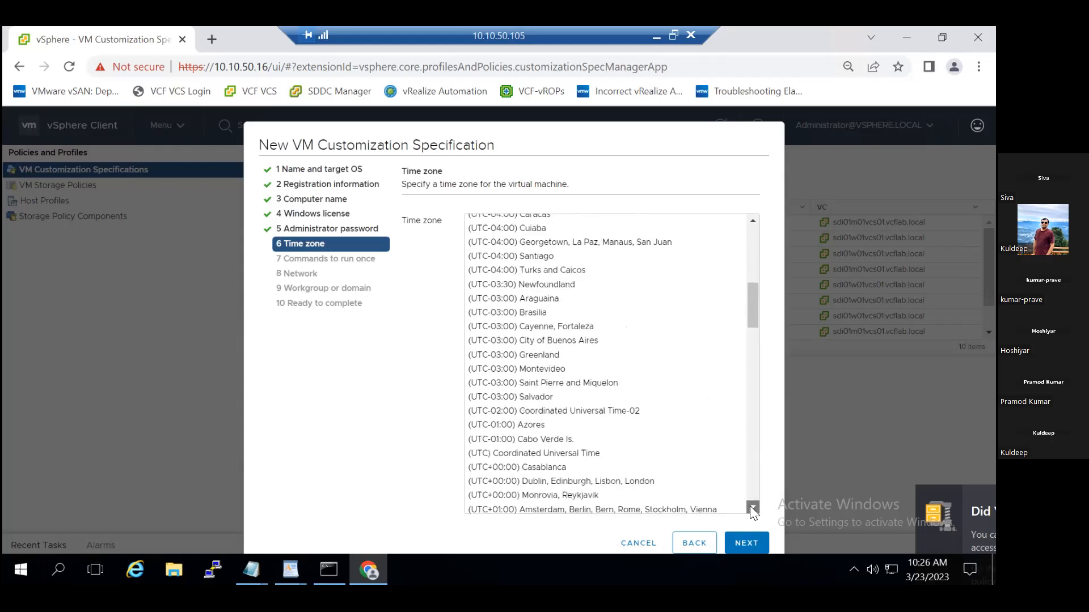
click(751, 507)
click(750, 507)
click(750, 507)
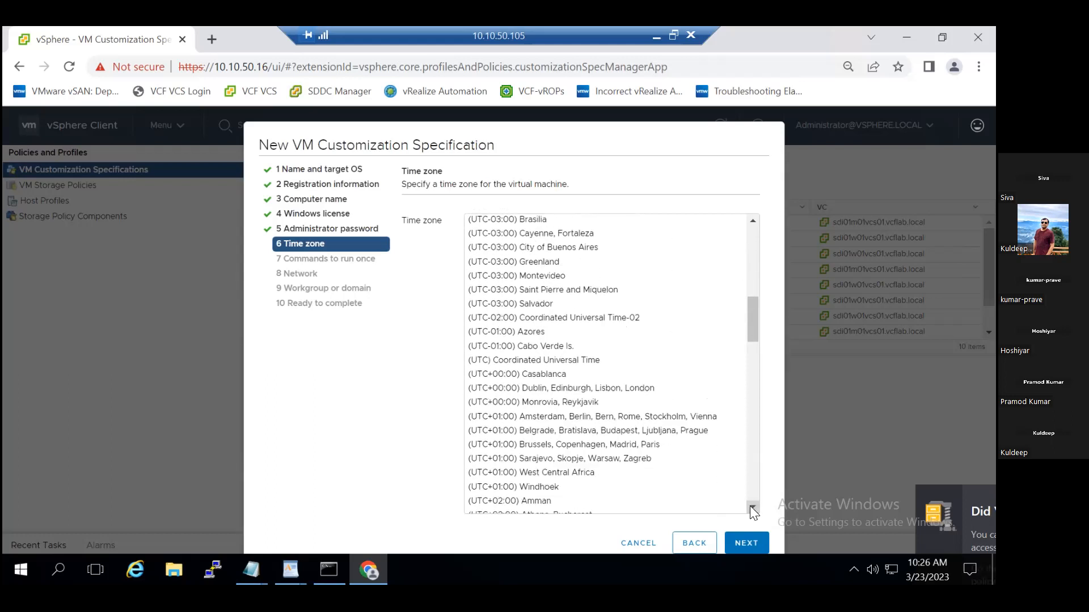
click(750, 506)
click(750, 506)
click(750, 506)
click(750, 506)
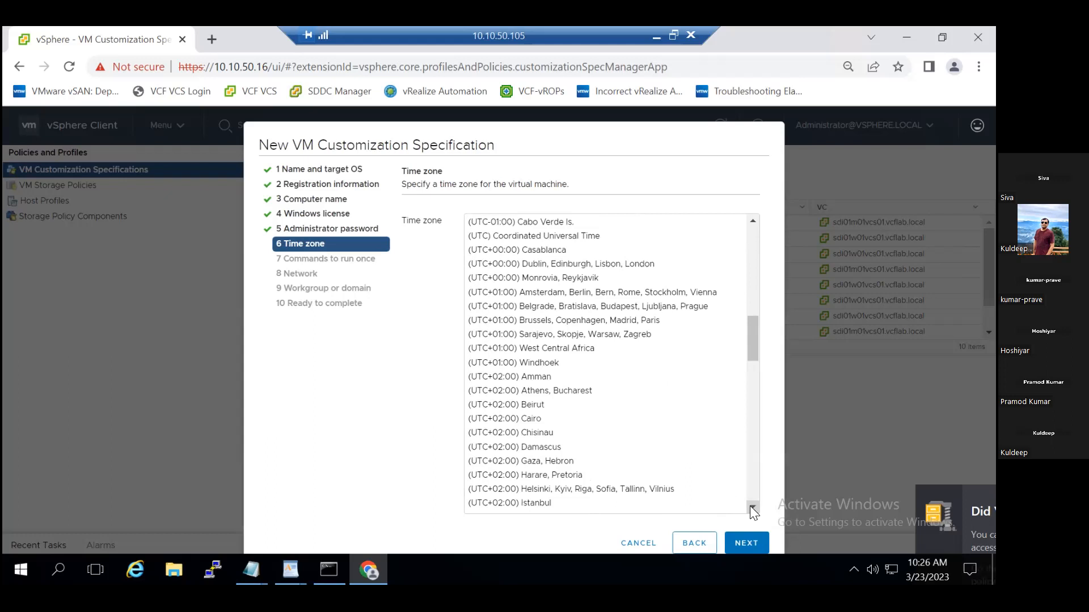
click(750, 506)
click(750, 506)
click(750, 506)
click(750, 507)
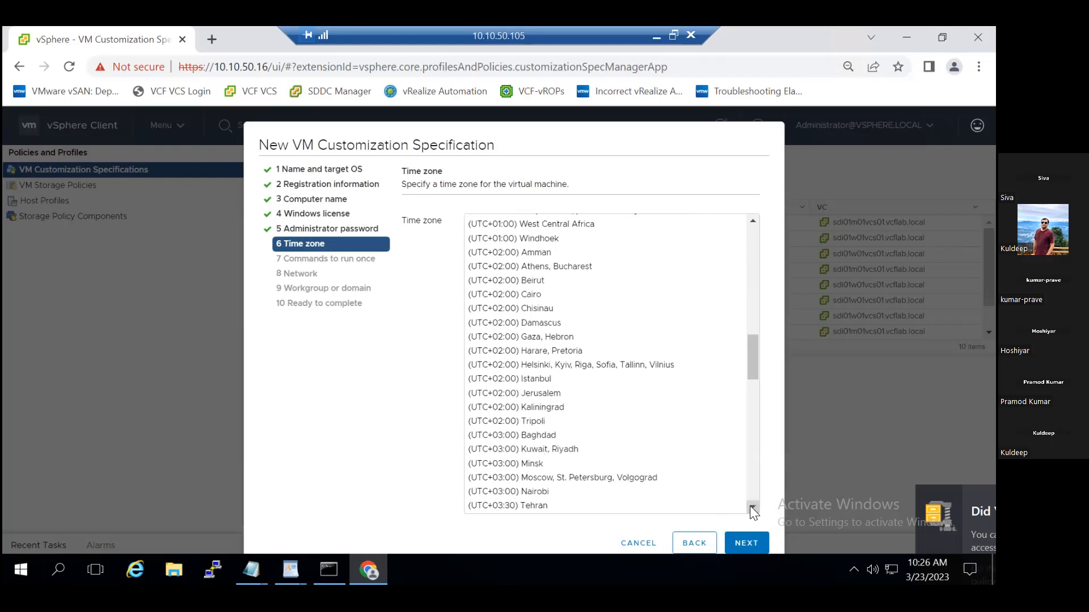
click(750, 507)
click(751, 507)
click(750, 506)
click(750, 506)
click(750, 506)
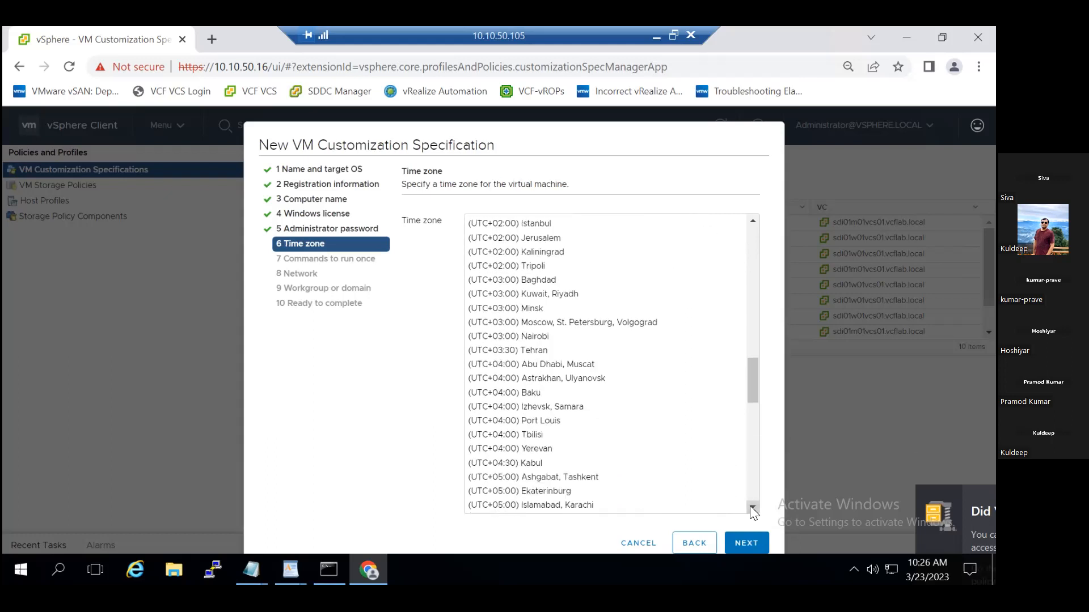
click(750, 506)
click(750, 506)
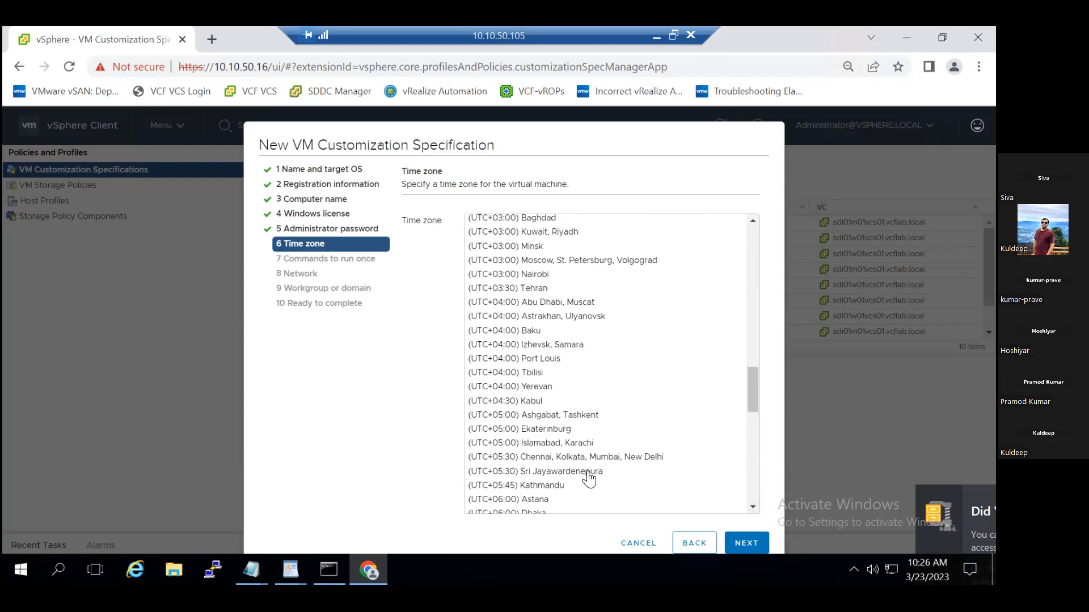
click(752, 507)
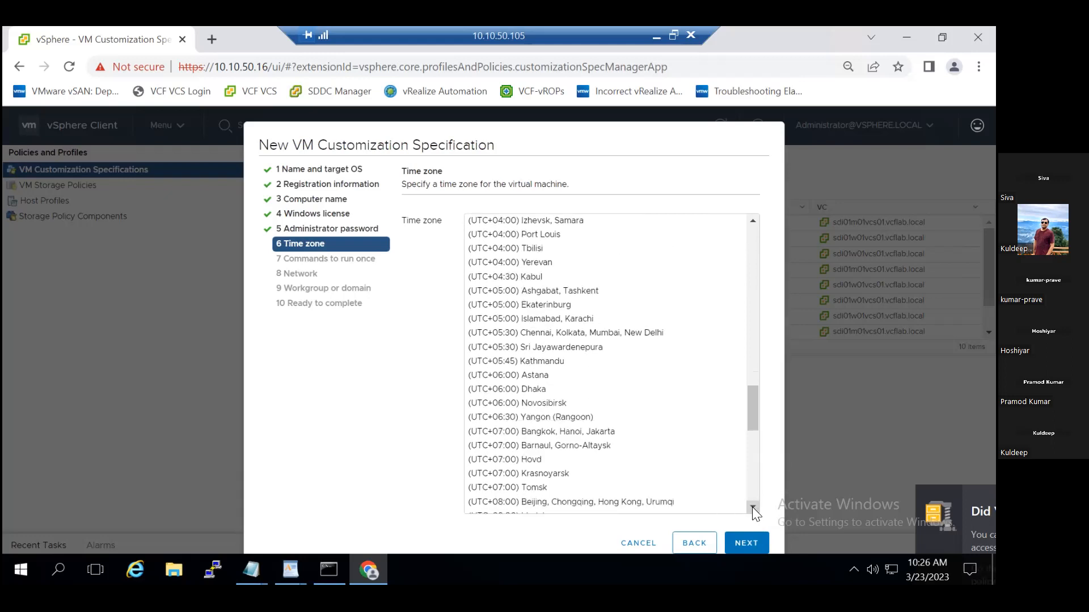
click(546, 347)
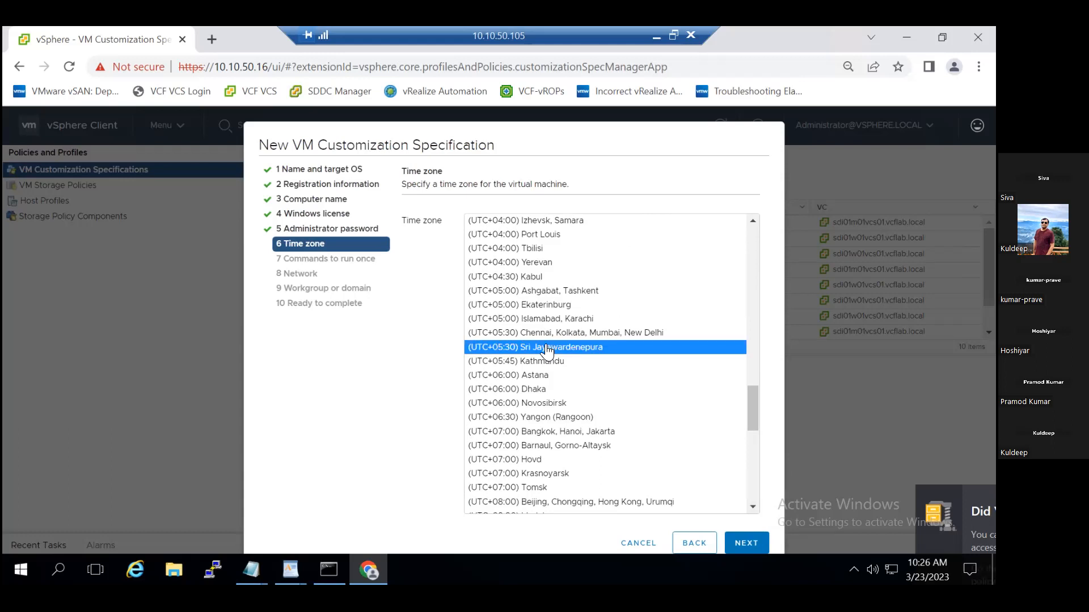
click(534, 334)
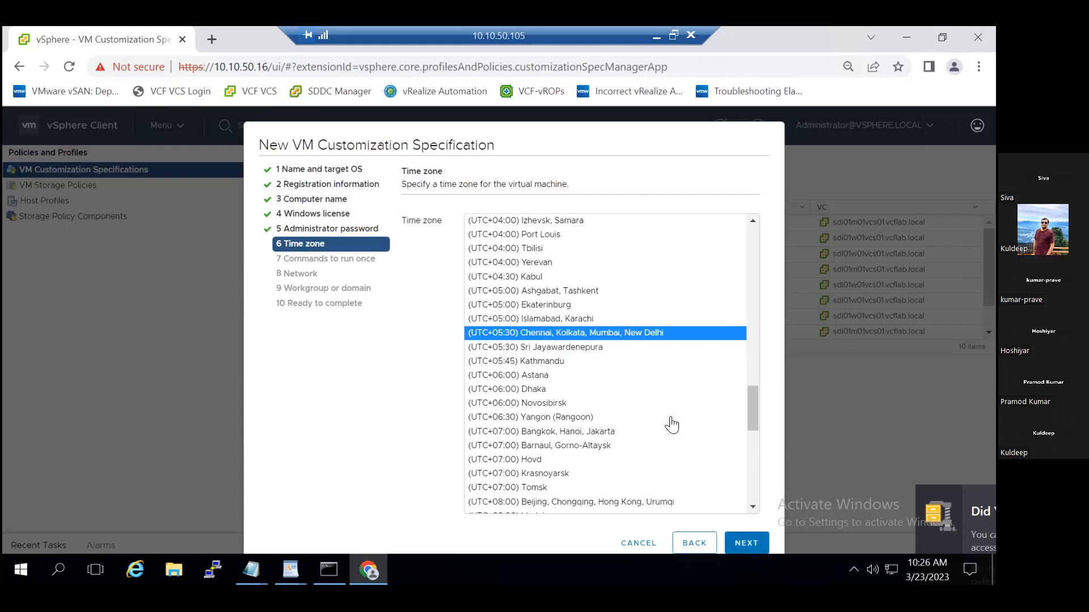
click(747, 543)
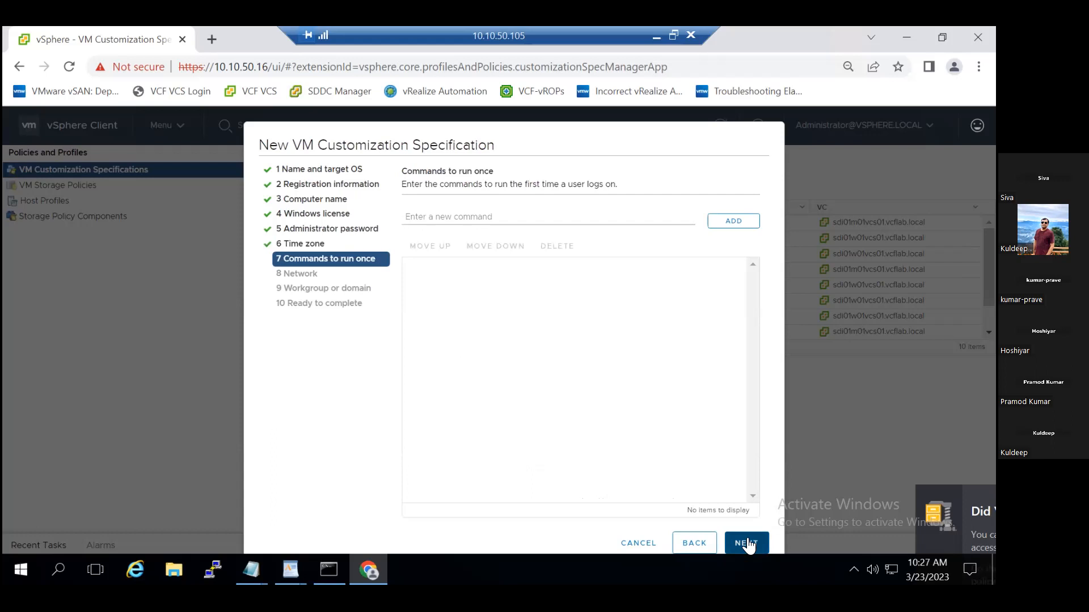
Leave the run-once commands empty, choose manual custom network settings for the specification, and open NIC1 for editing.
click(746, 544)
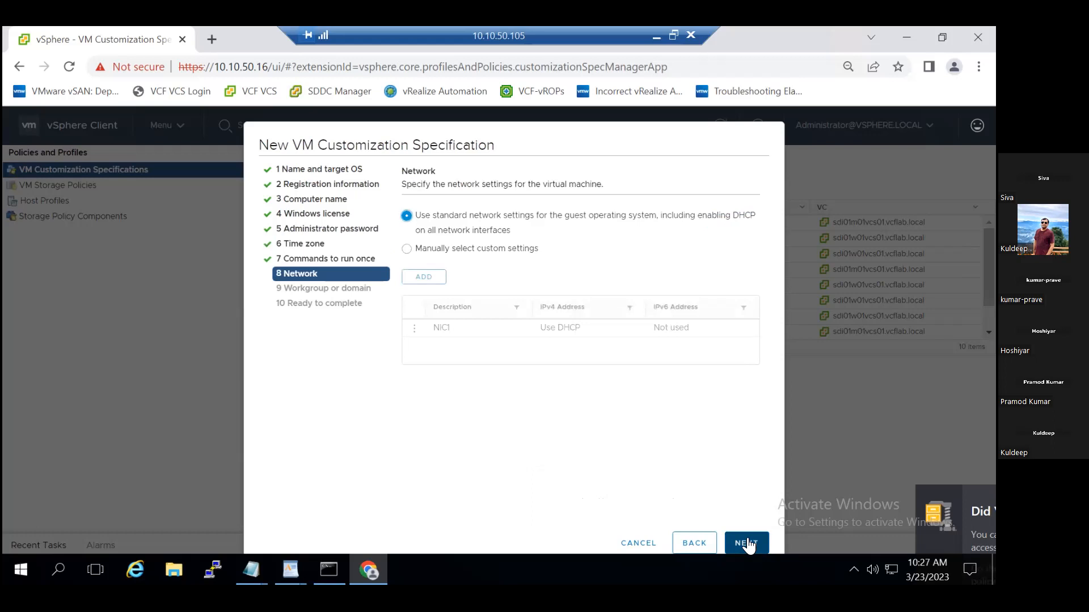
click(407, 249)
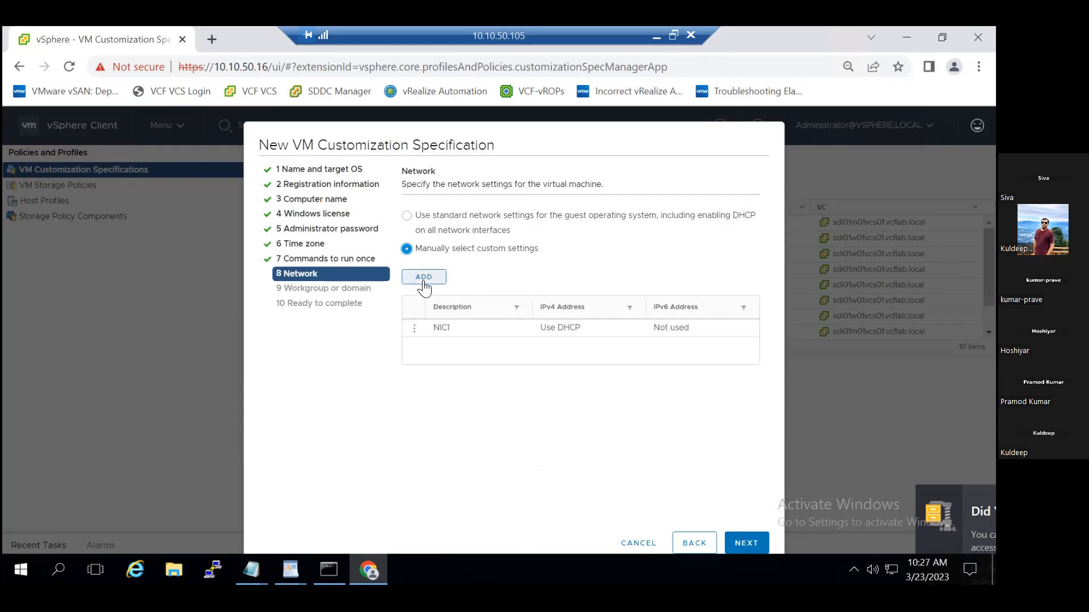
click(414, 330)
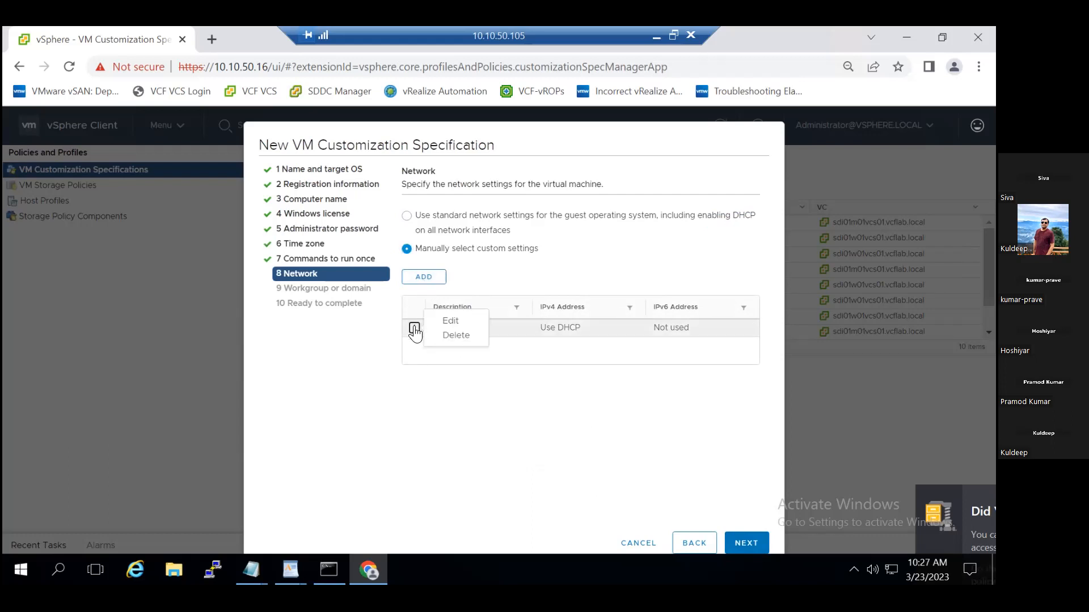
click(441, 320)
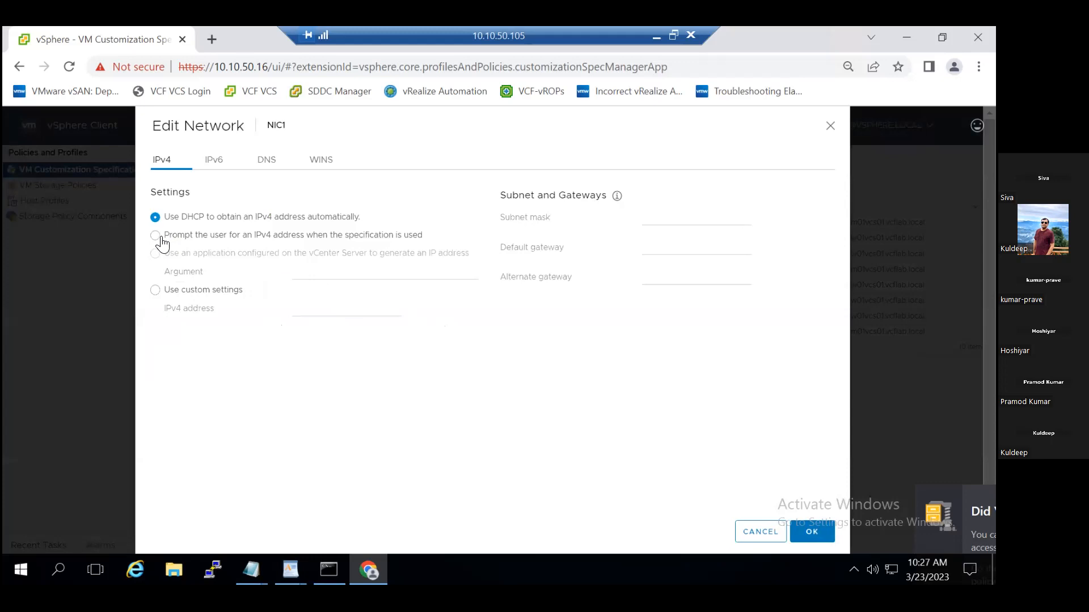
Switch NIC1 to custom IPv4 settings with the address 10.10.50.214.
click(154, 290)
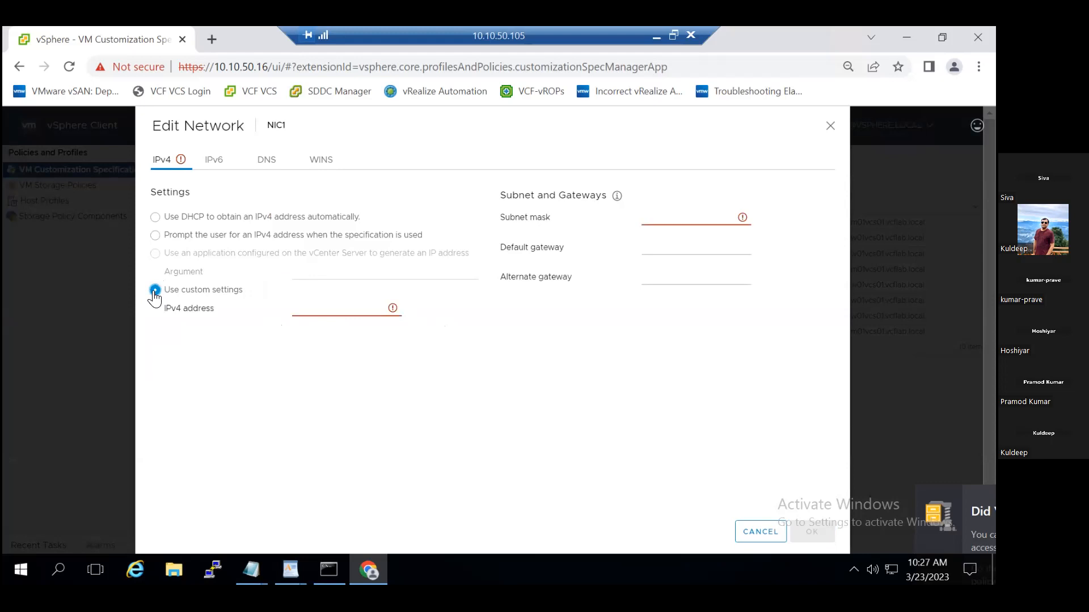
click(303, 310)
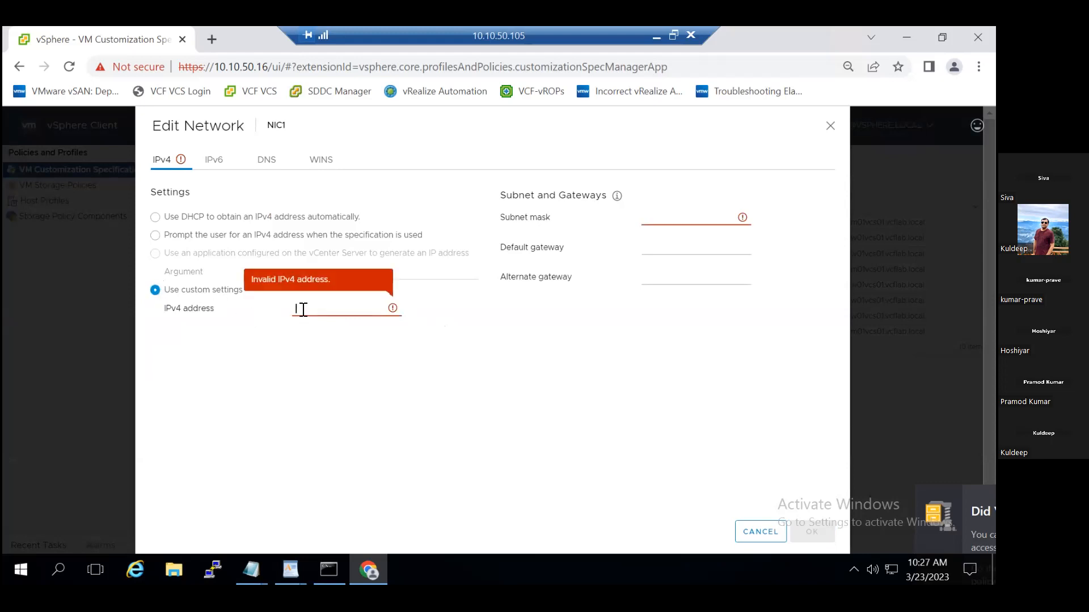
text(10.10.50.)
text(214)
Set NIC1's subnet mask to 255.255.255.0.
click(656, 221)
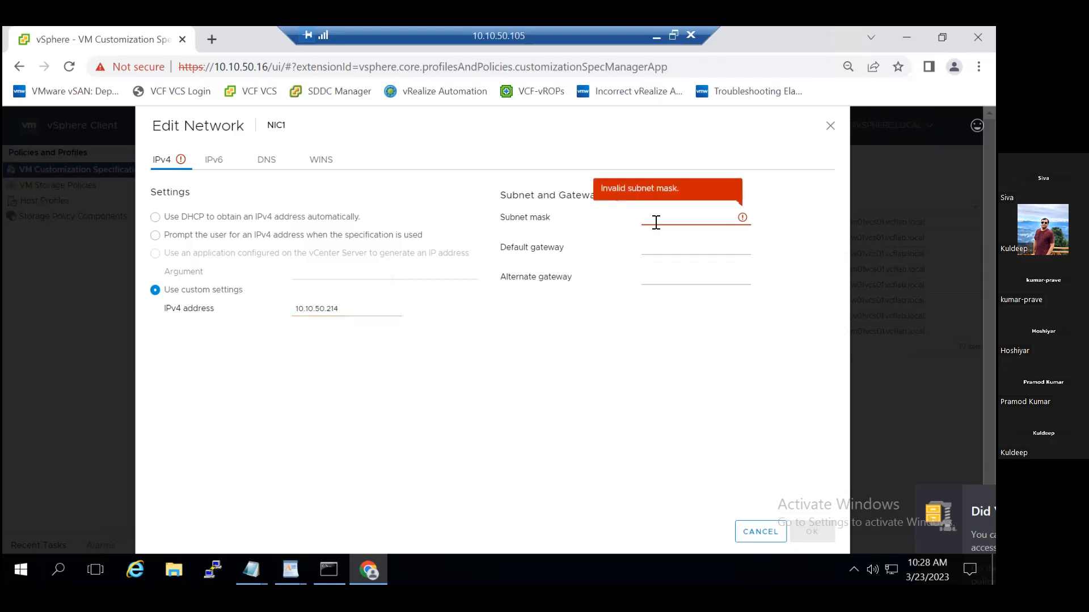
text(2)
text(55)
key(BackSpace)
key(BackSpace)
text(55.255.255.0)
Set NIC1's default gateway to 10.10.50.1, save the adapter settings, and continue to the workgroup or domain settings.
click(665, 245)
text(10.10)
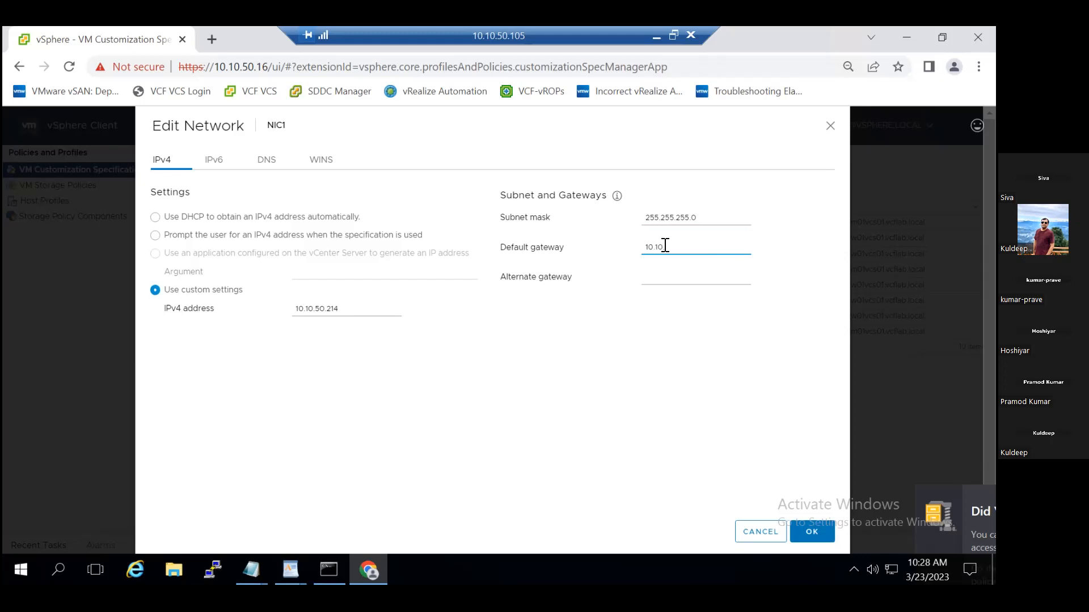
text(.50.1)
key(Tab)
click(812, 532)
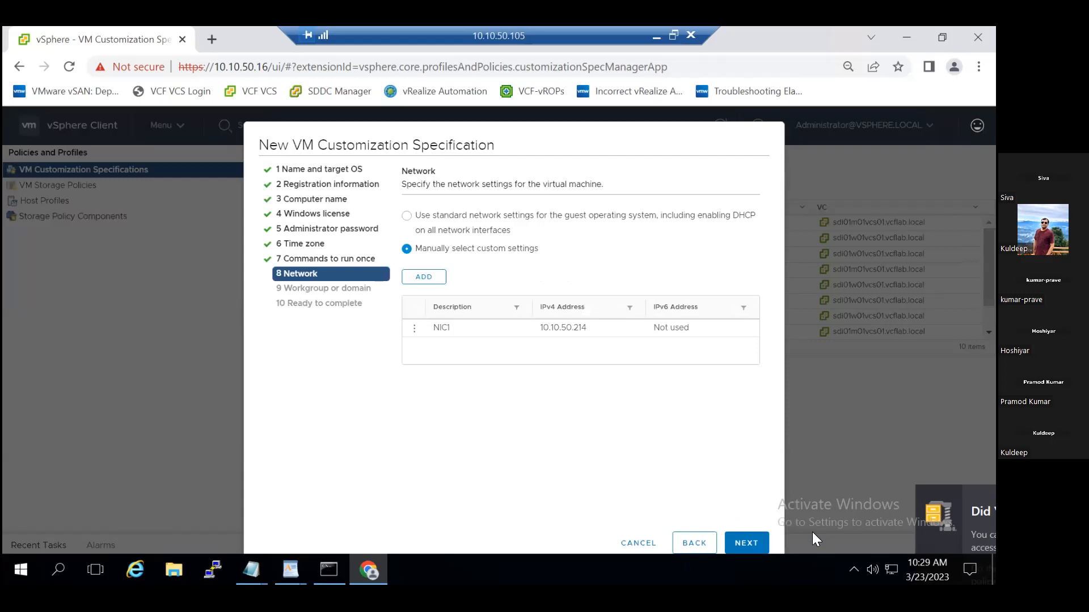
click(742, 542)
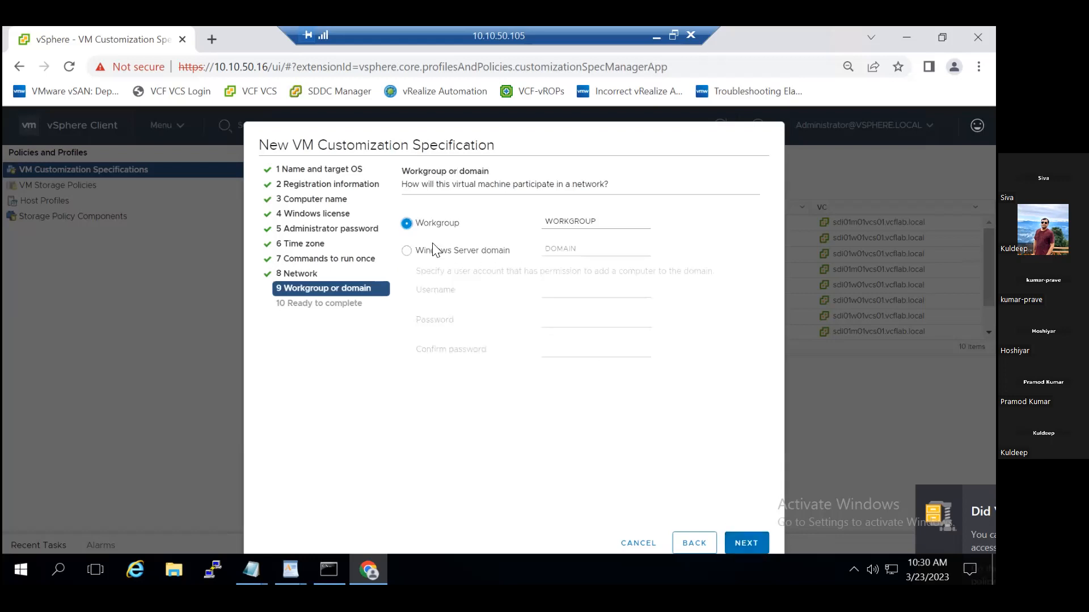
Set the specification to join a Windows Server domain instead of a workgroup, leaving the username empty.
click(407, 251)
click(593, 250)
click(565, 286)
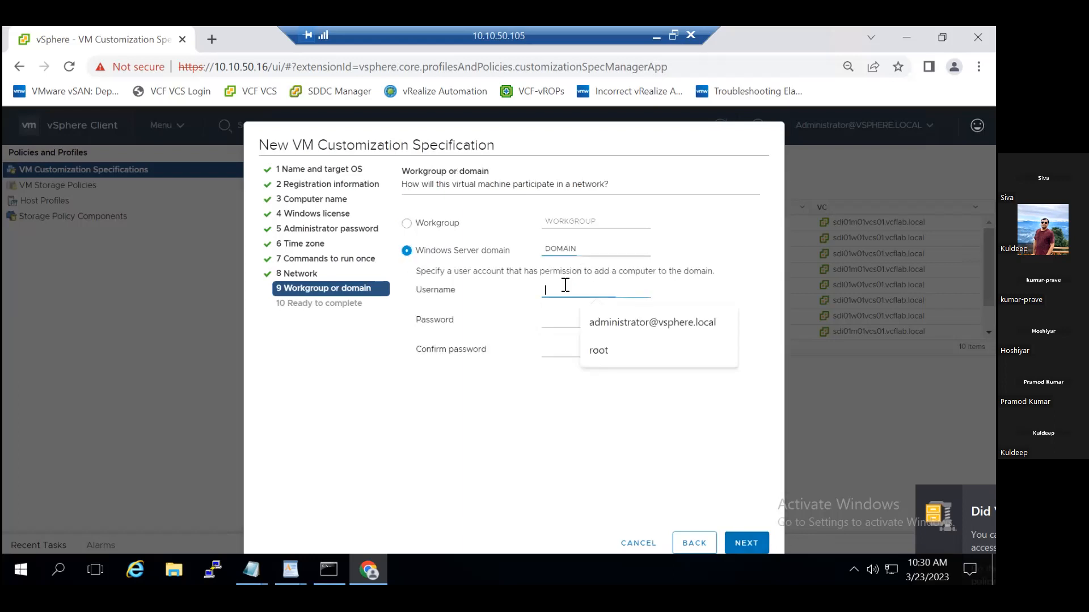
text(vcf)
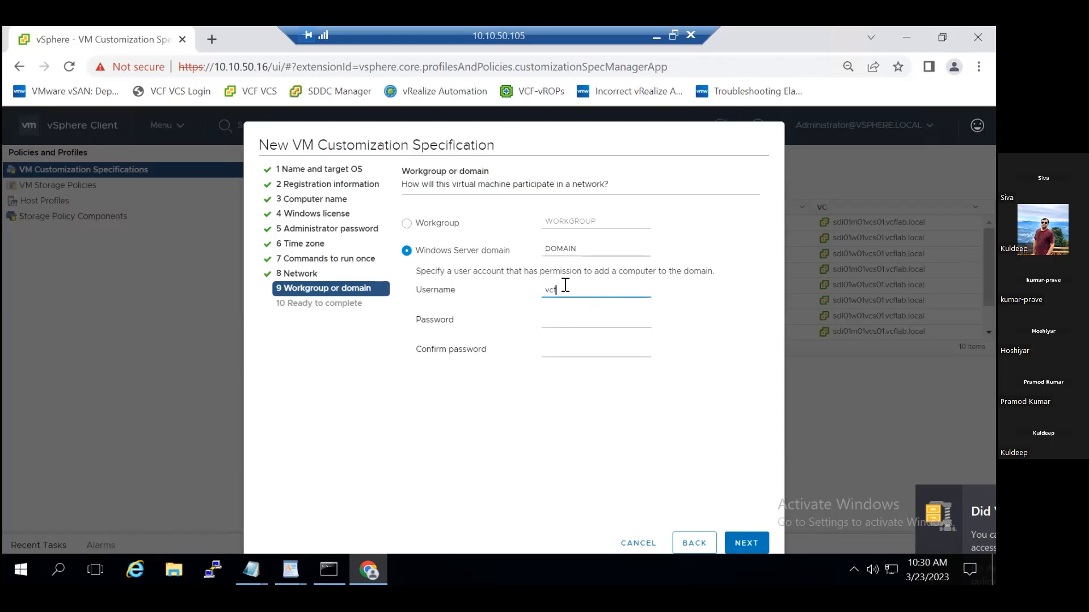
key(BackSpace)
key(BackSpace)
Replace the placeholder domain name with vcflab.local.
click(587, 246)
key(BackSpace)
key(BackSpace)
key(BackSpace)
key(BackSpace)
key(BackSpace)
key(BackSpace)
text(vcf)
text(.loca)
key(BackSpace)
key(BackSpace)
key(BackSpace)
key(BackSpace)
text(ab.local)
key(BackSpace)
Enter administrator as the domain account's username and fill in the account password.
click(571, 286)
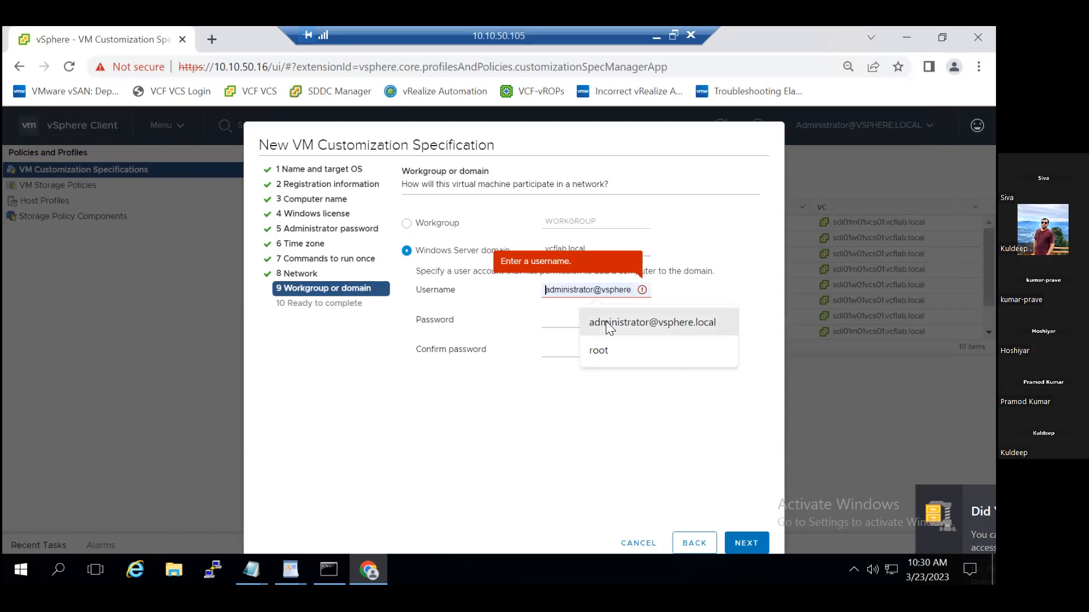
text(administrator)
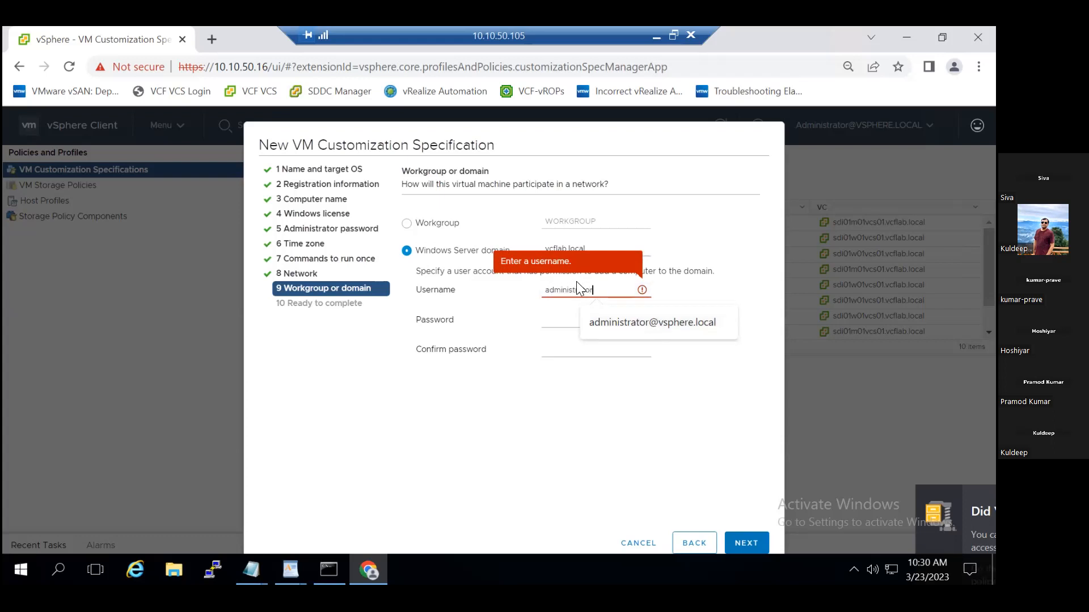
click(558, 317)
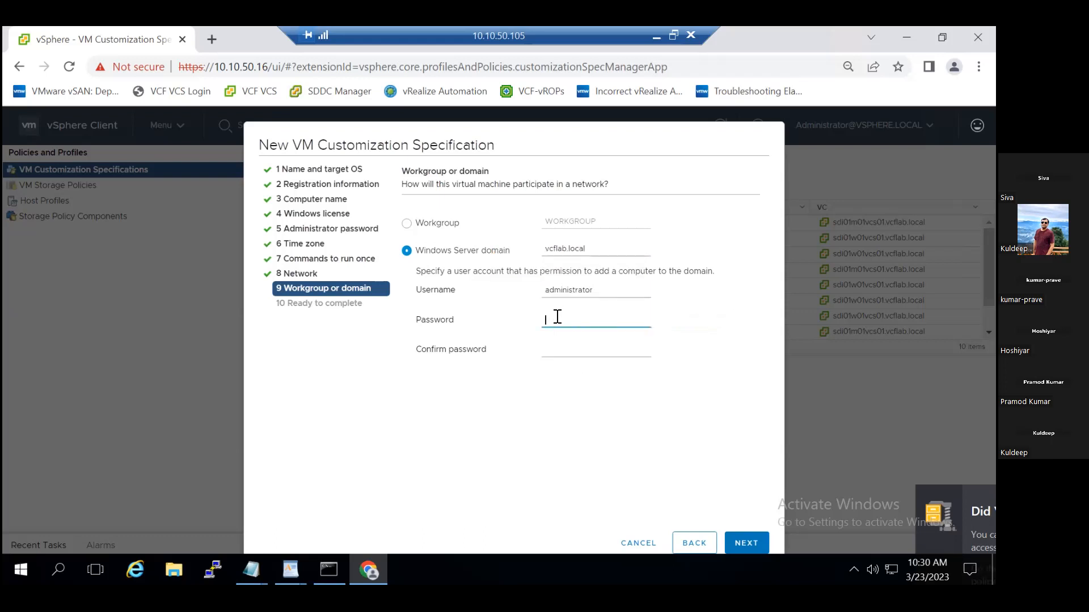
text(•••••)
key(BackSpace)
key(BackSpace)
key(BackSpace)
key(BackSpace)
key(BackSpace)
text(••••••••••••)
key(Tab)
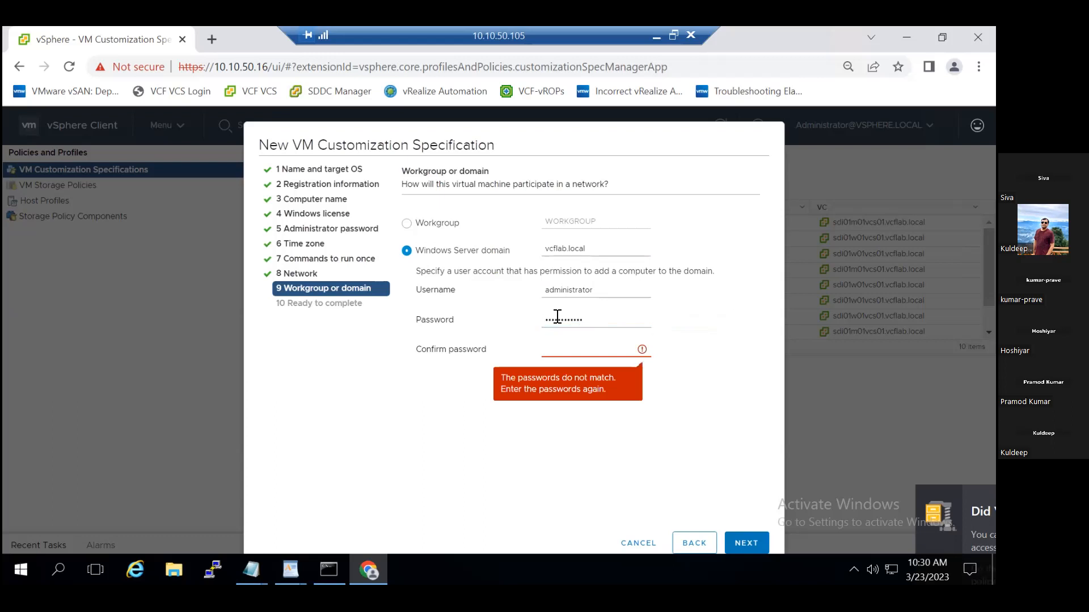
text(••••••••••••)
Fill in the domain account's password confirmation and continue to the specification summary.
click(603, 463)
click(616, 346)
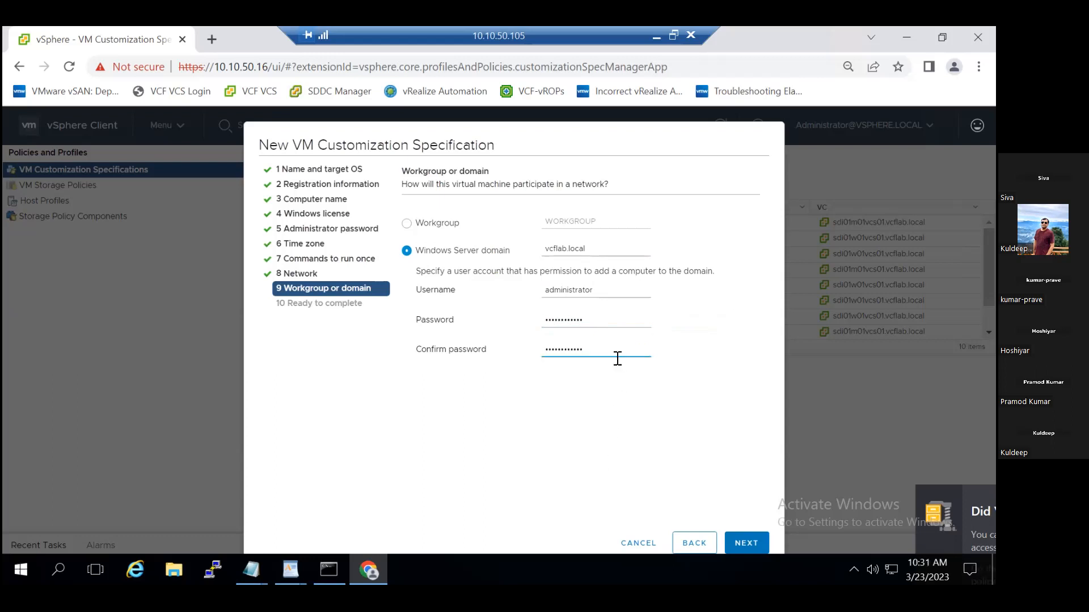
click(747, 545)
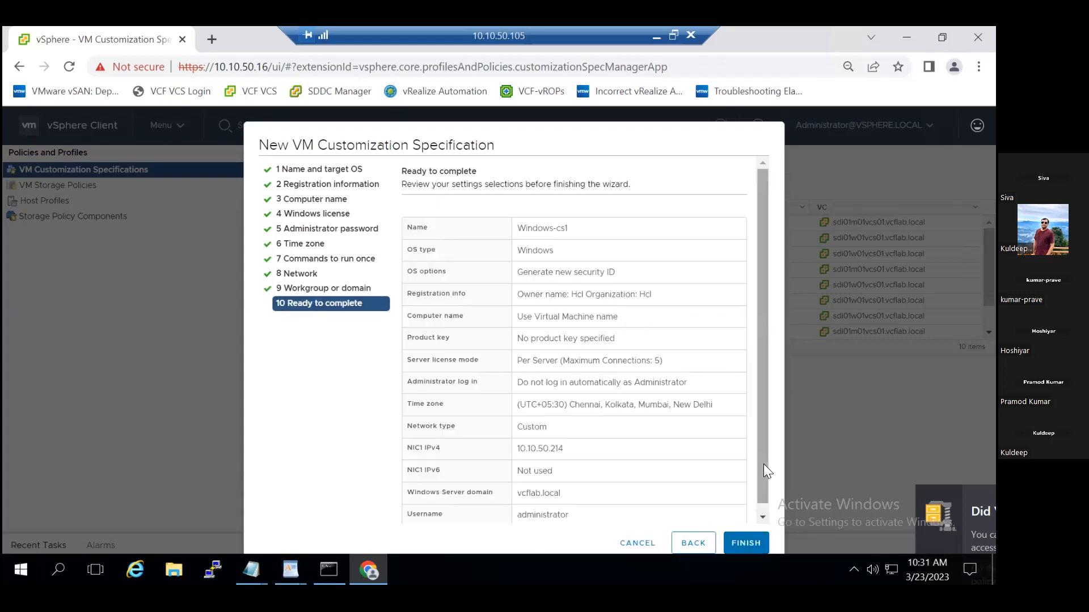
Review the settings summary, finish creating the Windows-cs1 specification, and check the recent tasks.
drag(763, 464, 766, 484)
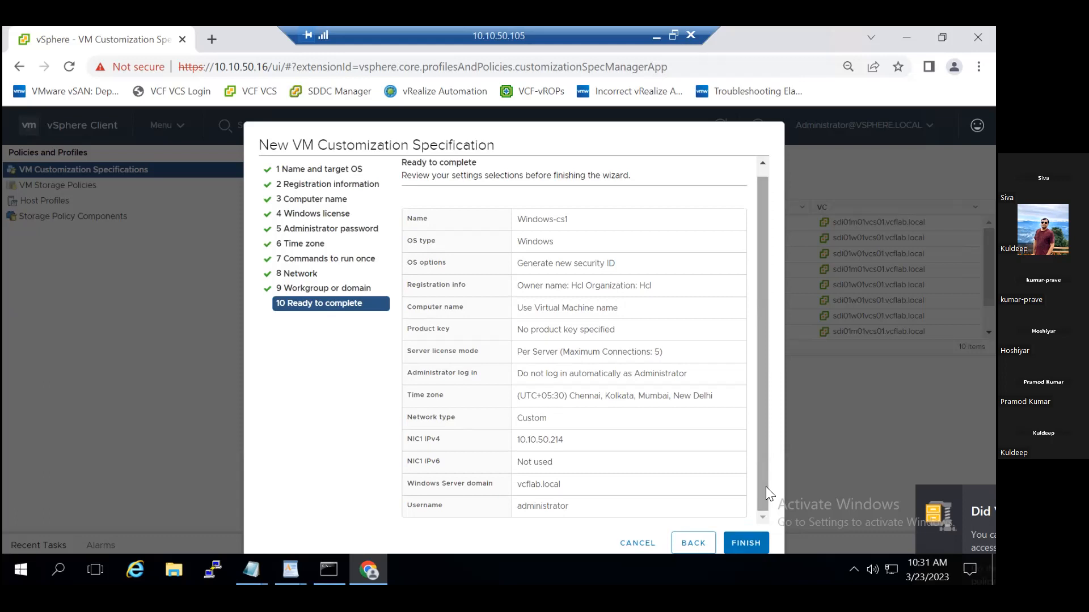
click(745, 543)
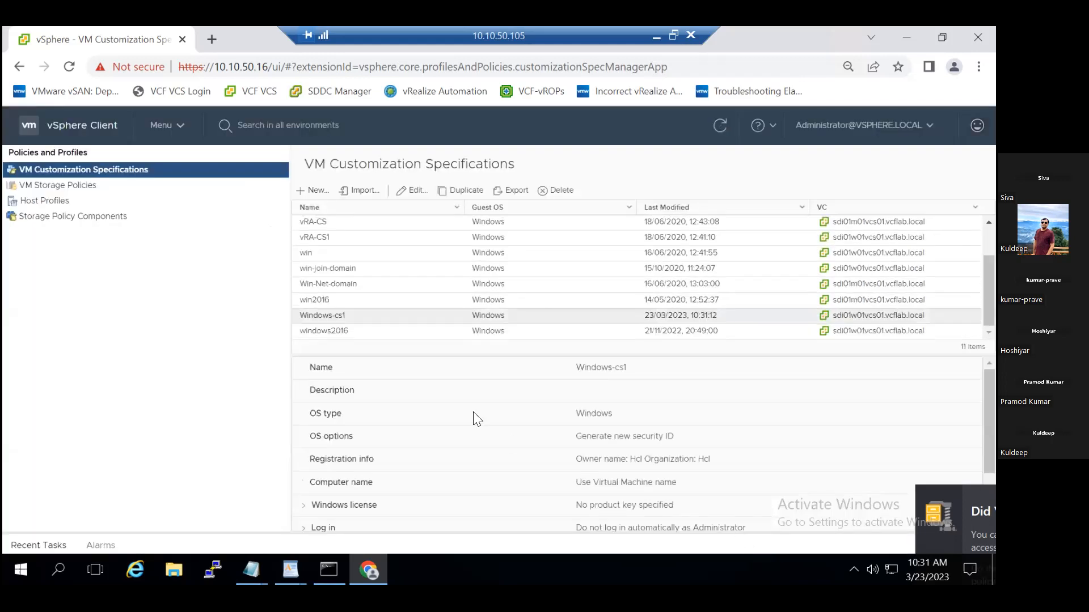
click(30, 546)
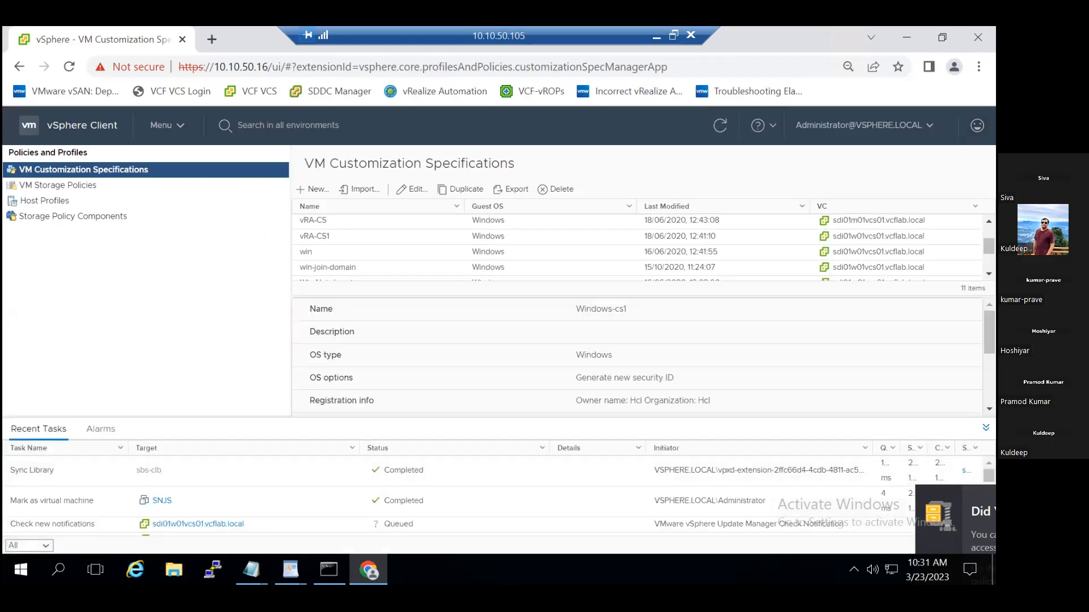
click(985, 428)
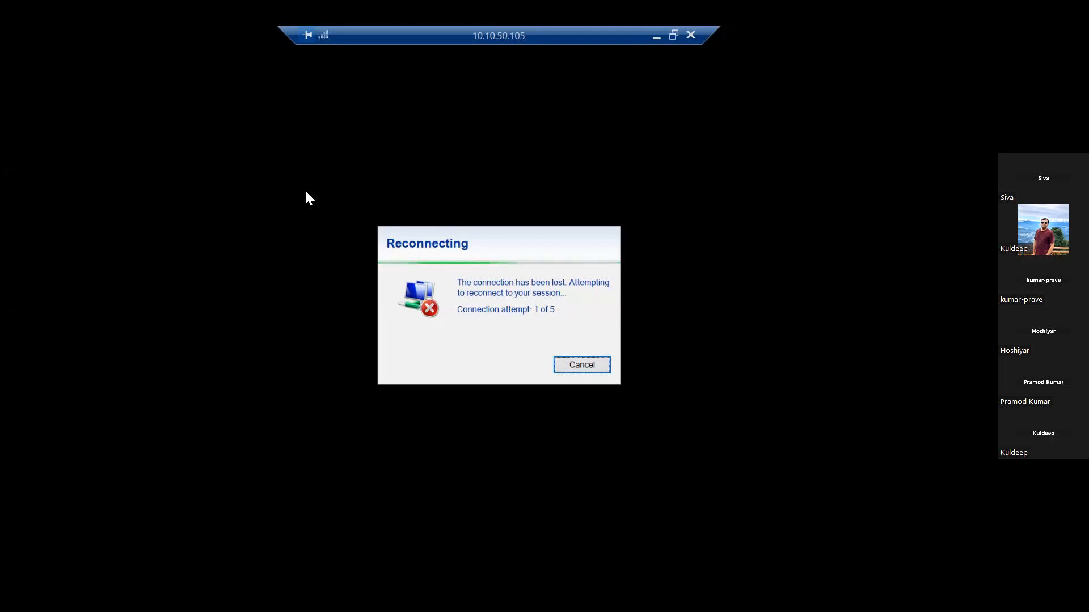
Cancel the remote session's reconnection attempt and check the VPN connection status in Cisco AnyConnect Secure Mobility Client.
click(569, 371)
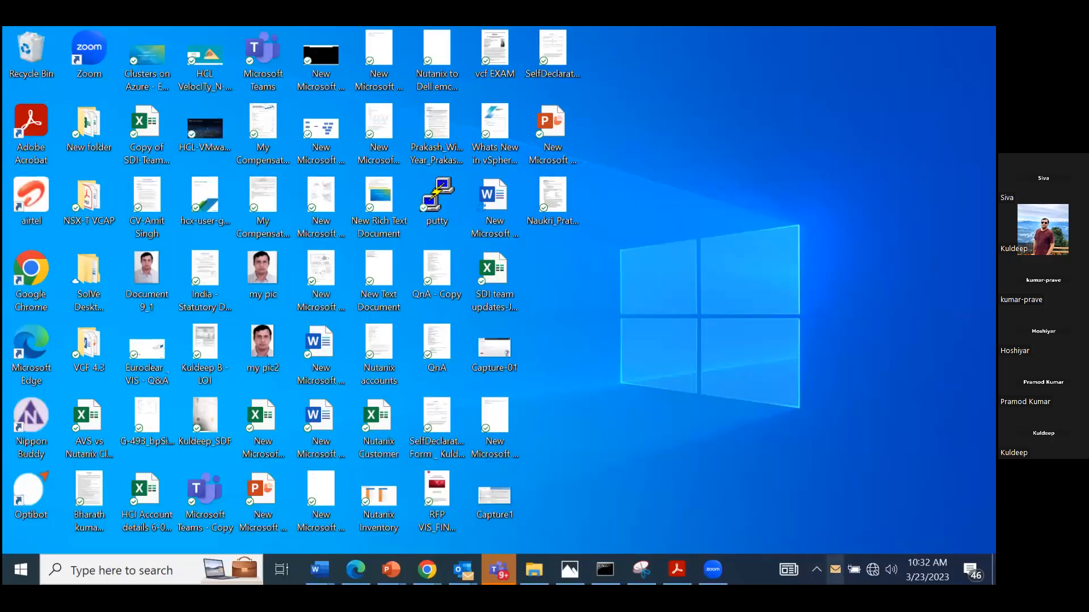
click(836, 569)
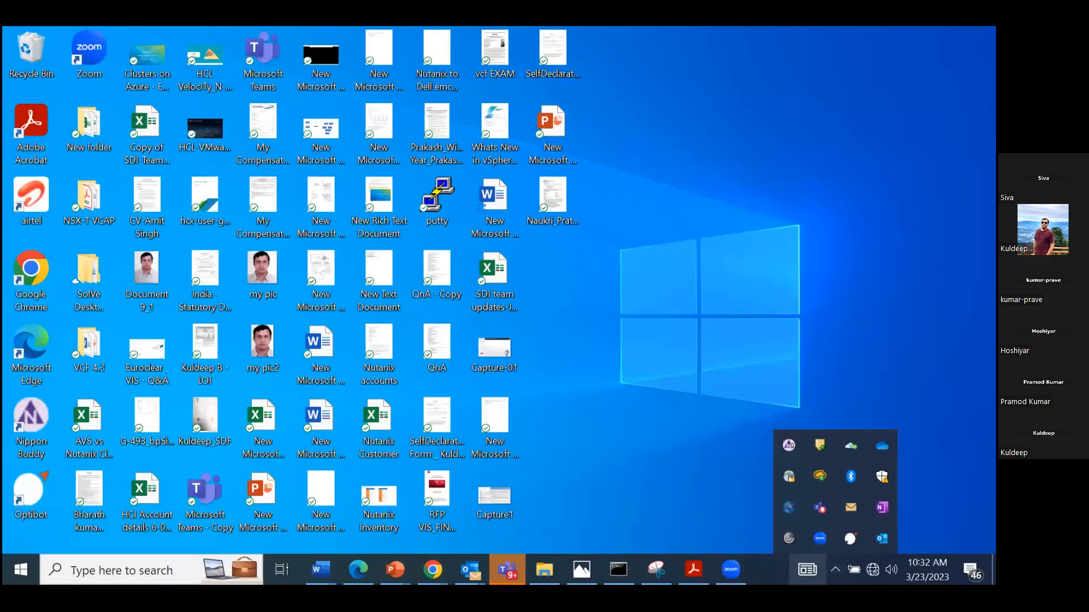
click(790, 477)
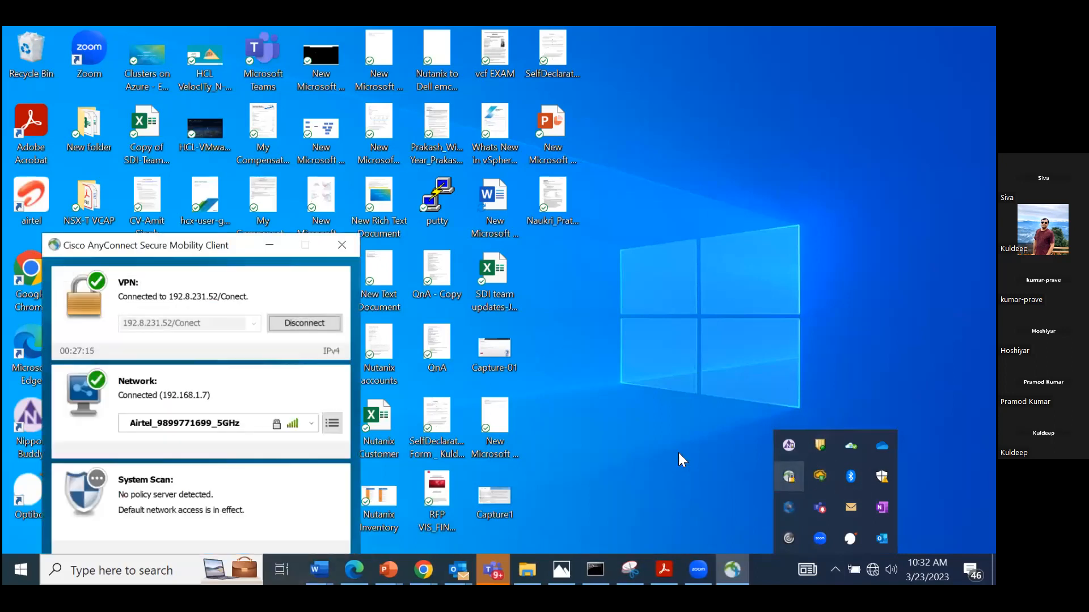
click(269, 244)
Reconnect to 10.10.50.105 through Remote Desktop Connection with the administrator account password, accepting the untrusted certificate.
key(super+r)
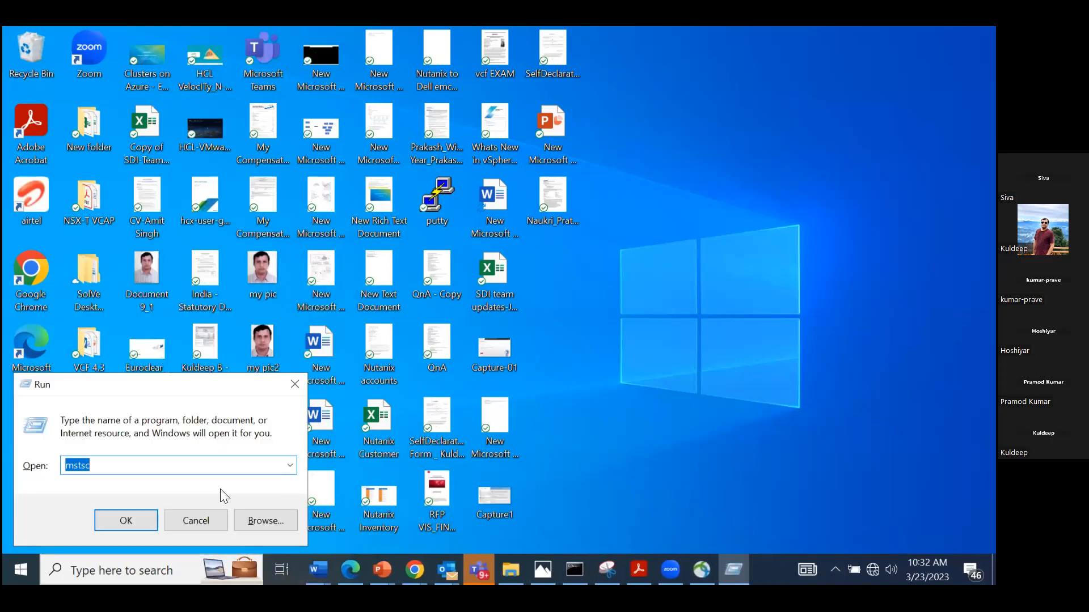
click(146, 517)
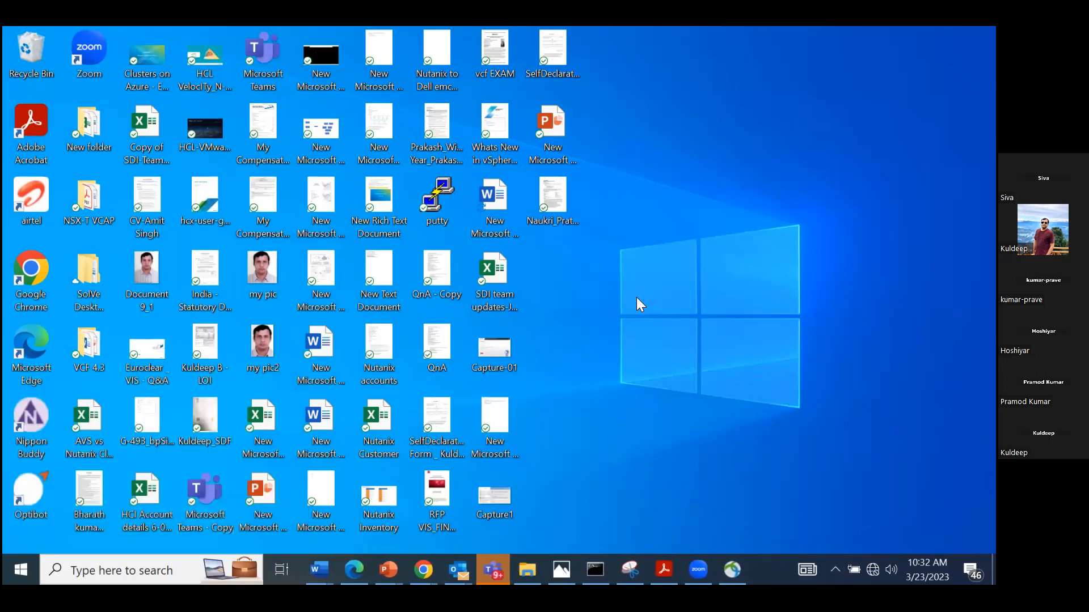
click(564, 287)
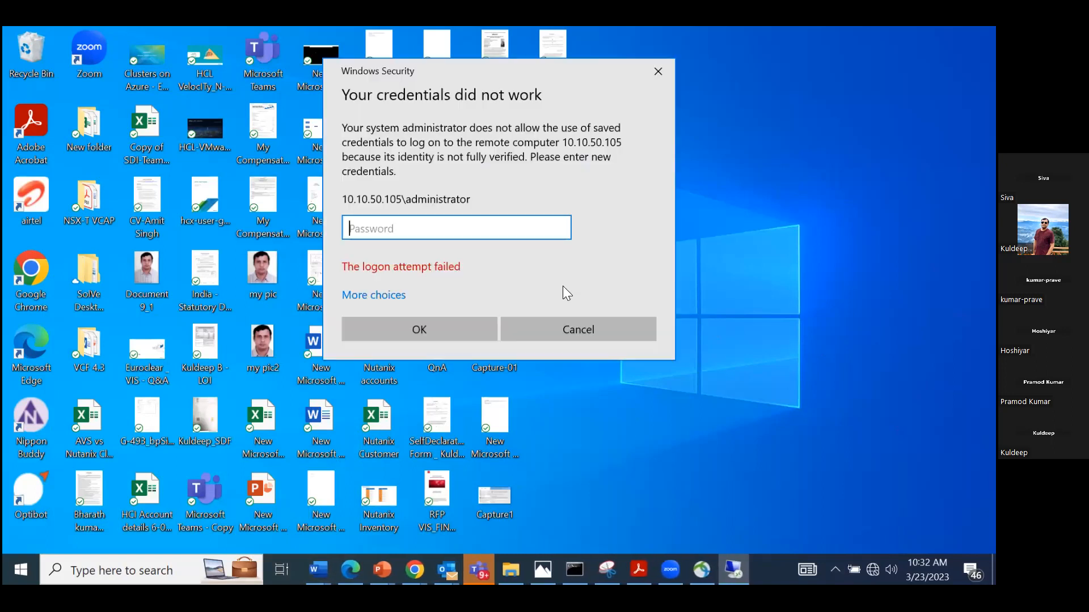
text(••••••••••)
click(560, 228)
click(450, 323)
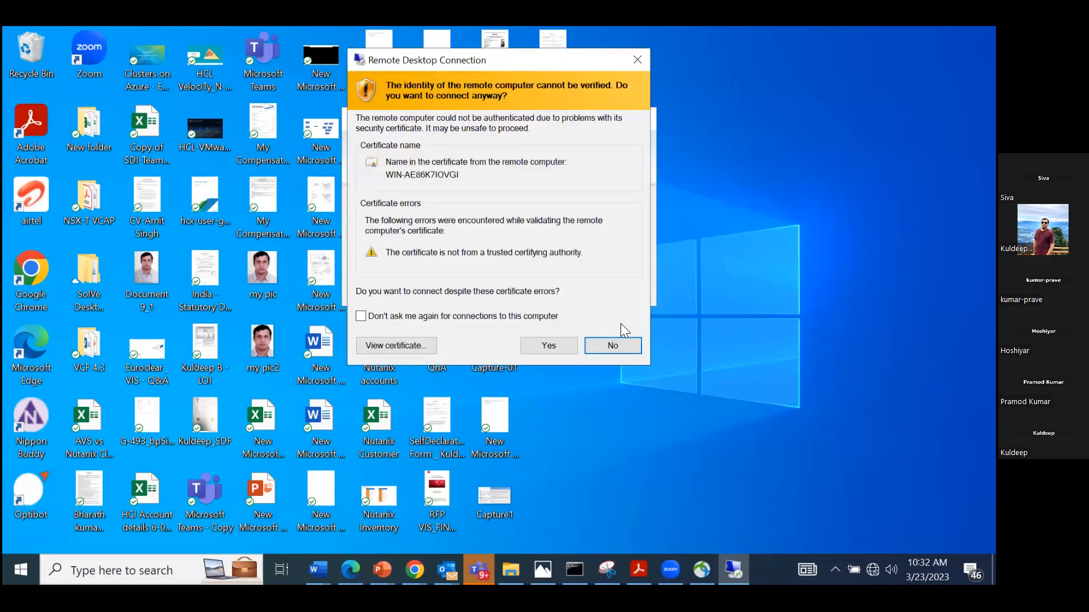
click(549, 345)
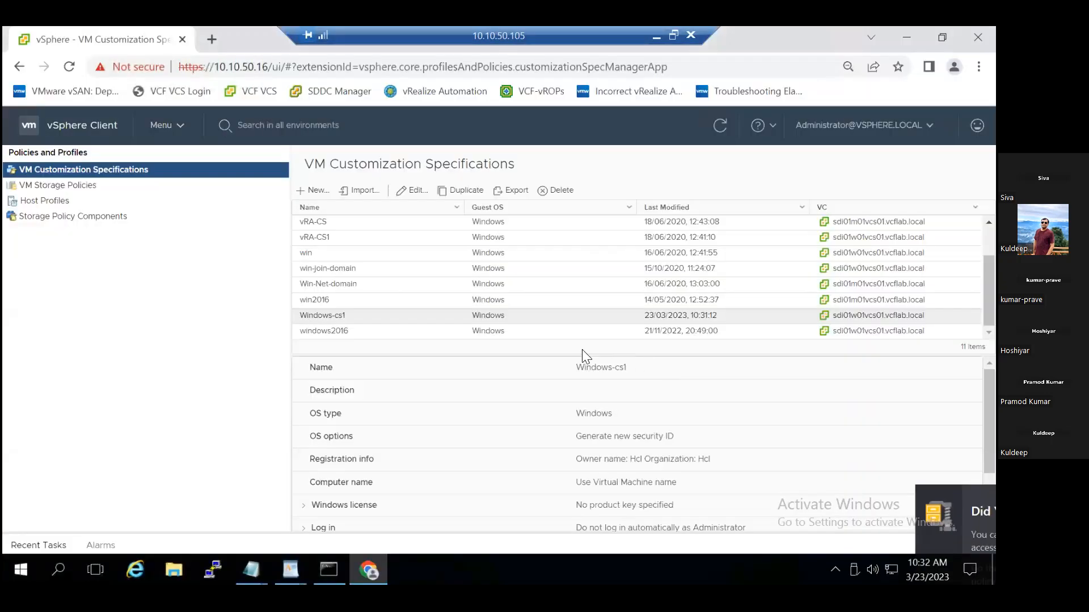
Go to the VMs and Templates inventory and start deploying a new VM from the Small Machine template.
click(172, 127)
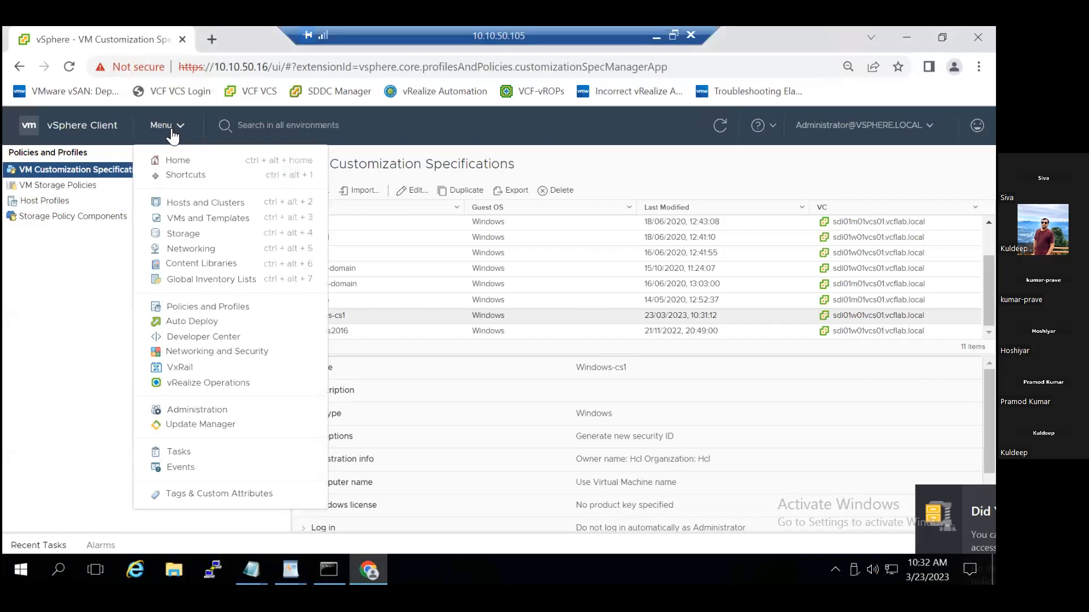
click(195, 217)
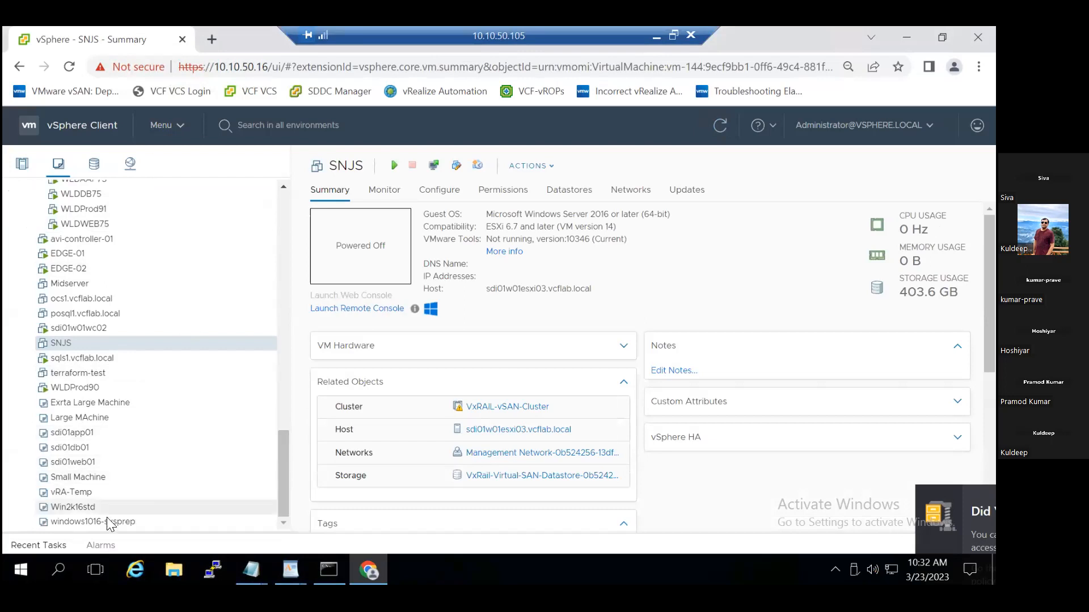
click(93, 481)
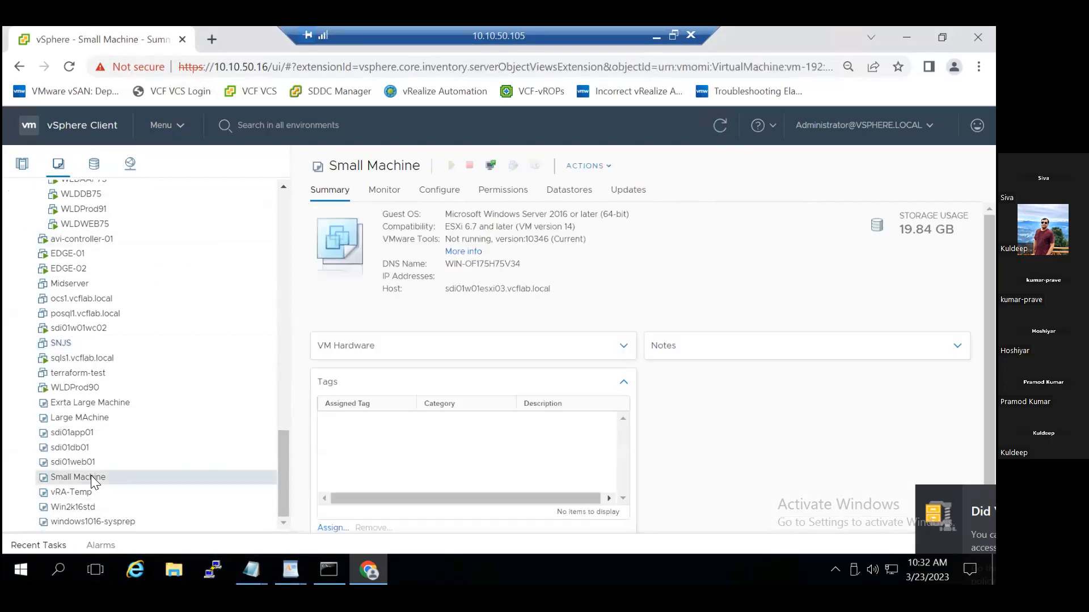
right_click(94, 481)
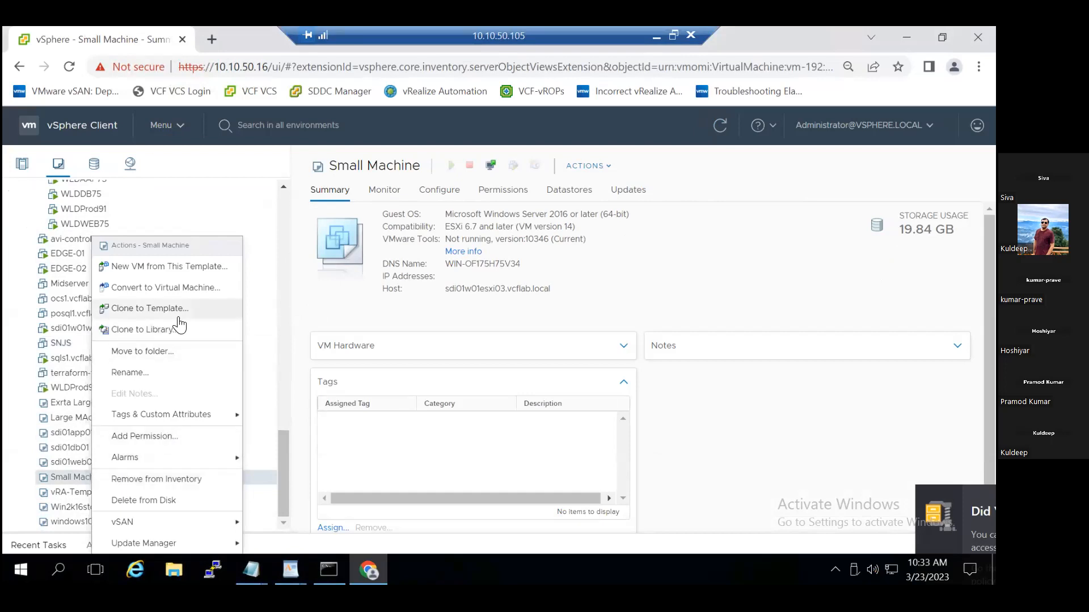
click(191, 270)
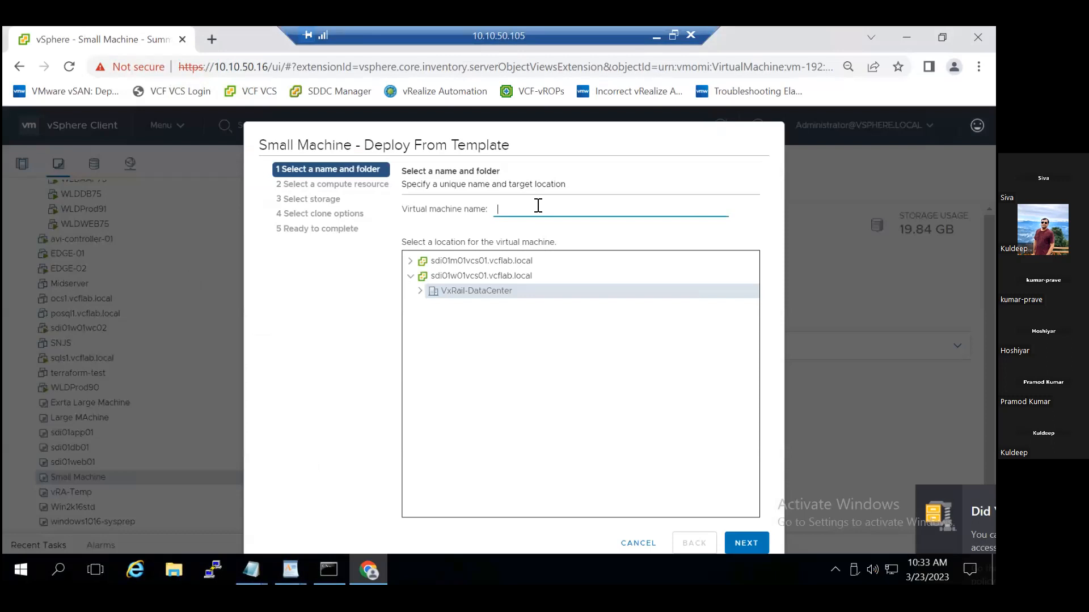
Name the new virtual machine test-sm1.
text(Hcl2)
key(BackSpace)
key(BackSpace)
key(BackSpace)
text(test-sm)
Choose the Discovered virtual machine folder under VxRail-DataCenter as the new VM's location and continue to the compute resource selection.
click(429, 274)
click(419, 292)
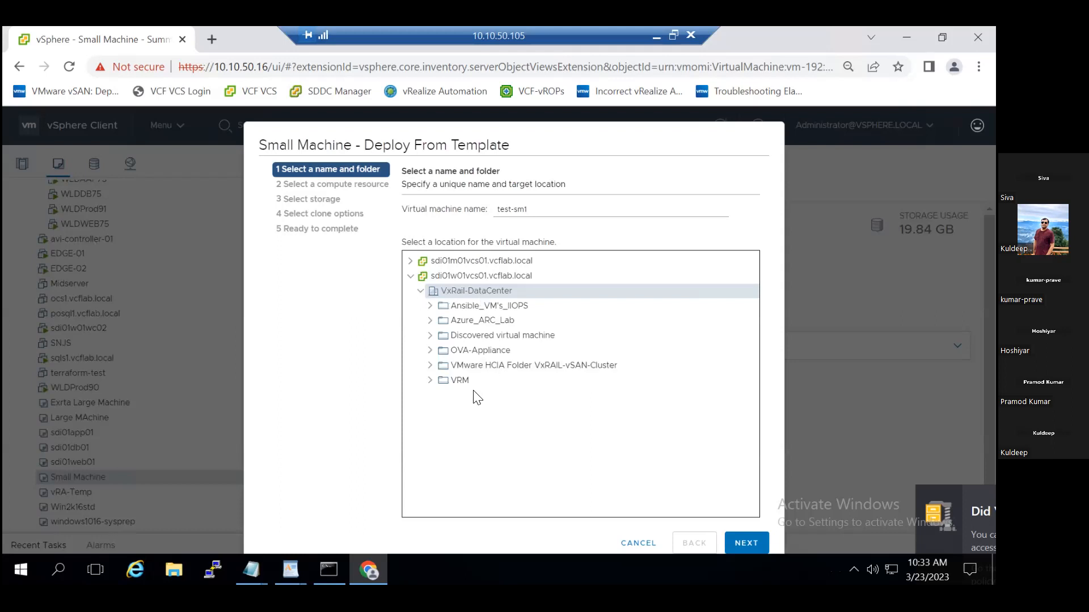
click(468, 348)
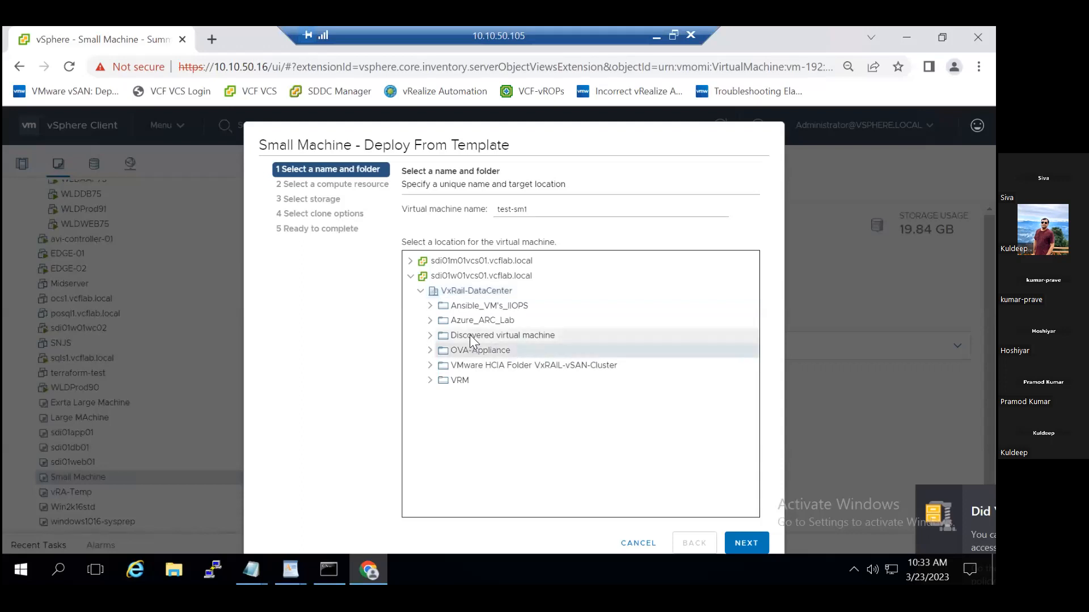
click(470, 334)
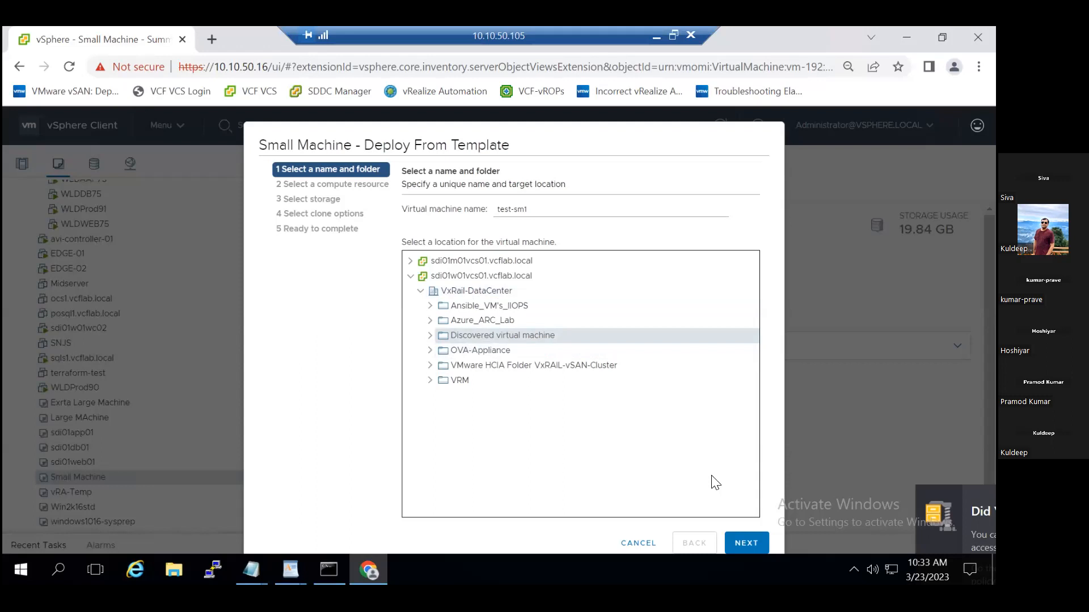
click(755, 549)
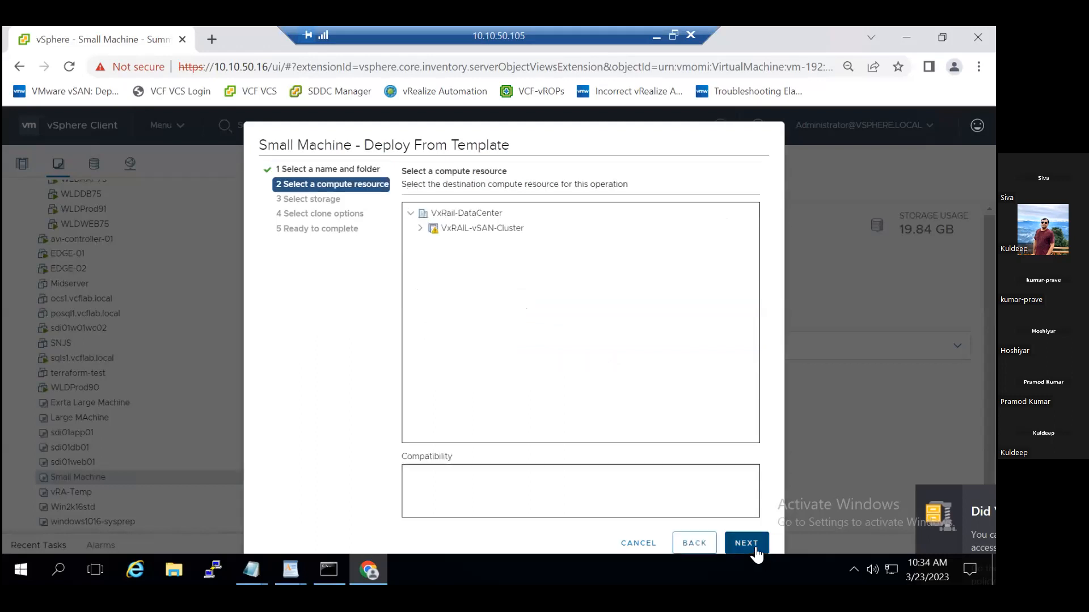
Expand VxRAIL-vSAN-Cluster to view its hosts, then choose the cluster itself as the destination compute resource.
click(418, 229)
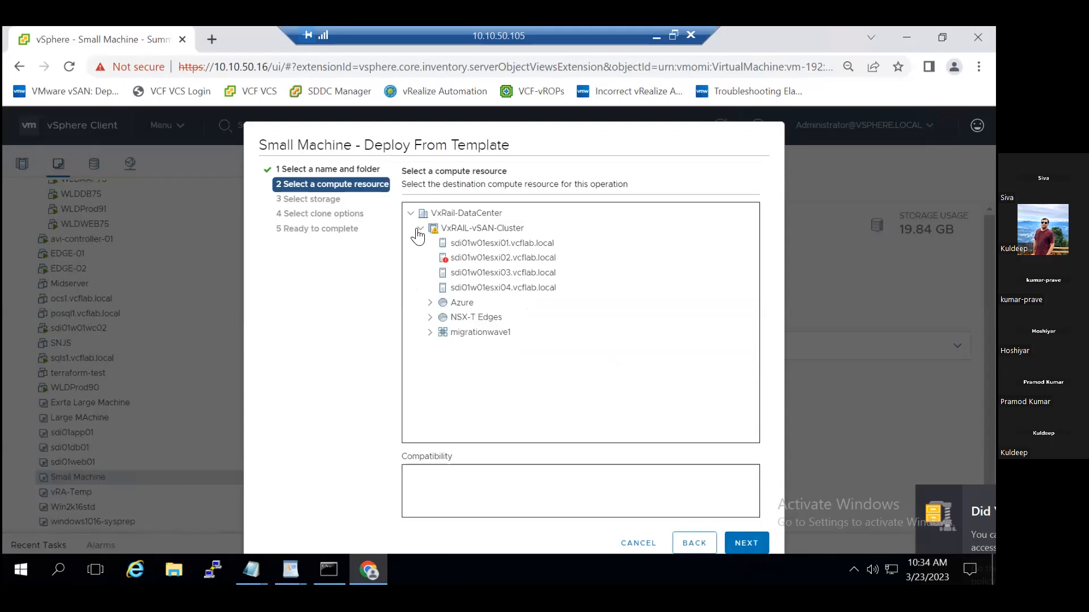
click(475, 247)
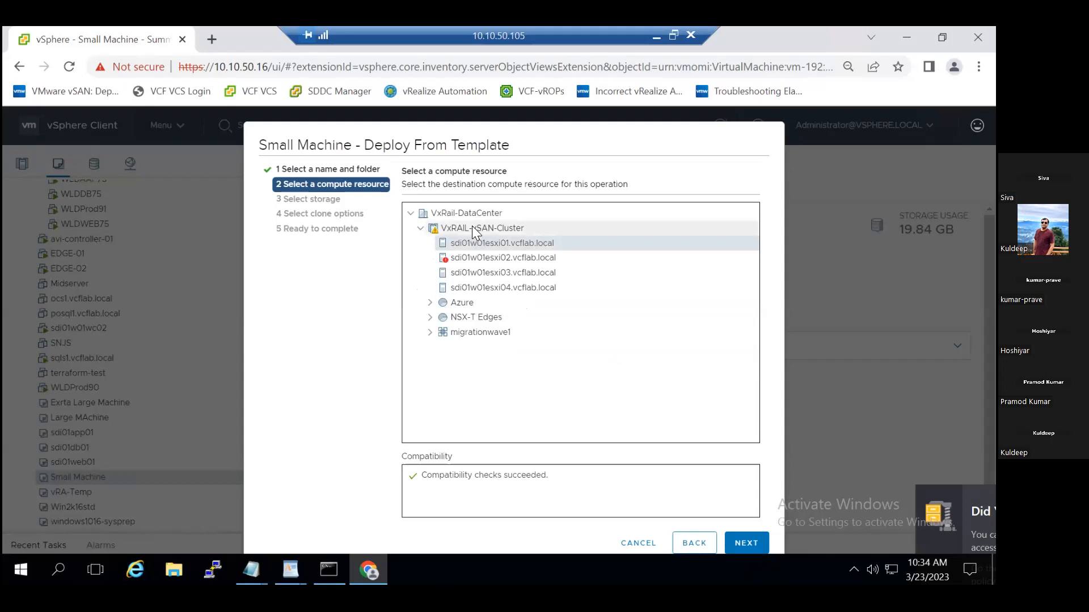
click(472, 226)
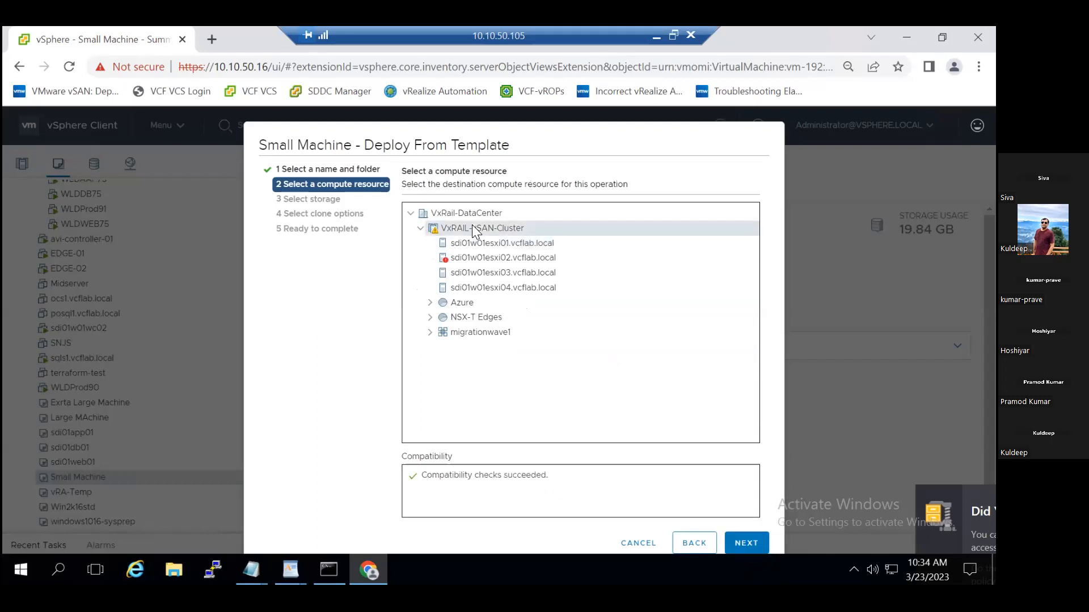
click(741, 547)
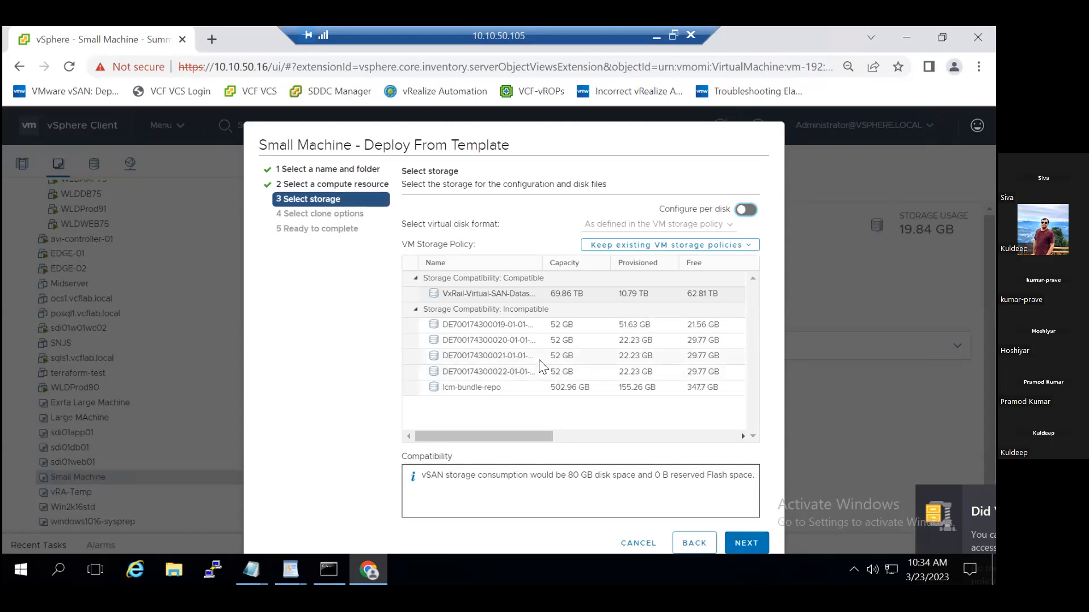
Compare an incompatible datastore's compatibility check, then choose the VxRail-Virtual-SAN-Datastore as the VM's storage.
click(512, 324)
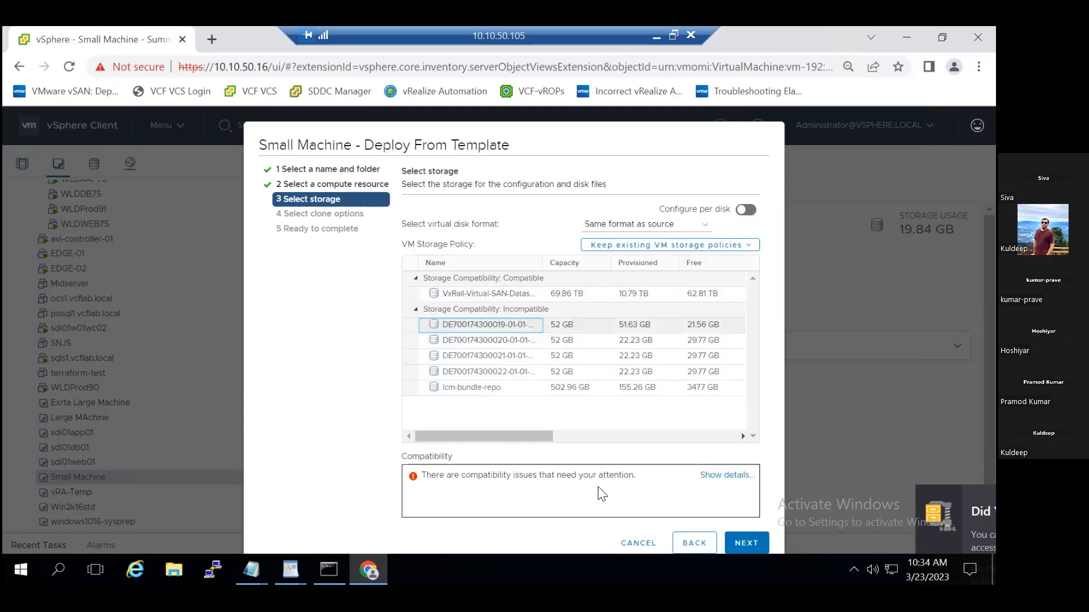
click(497, 297)
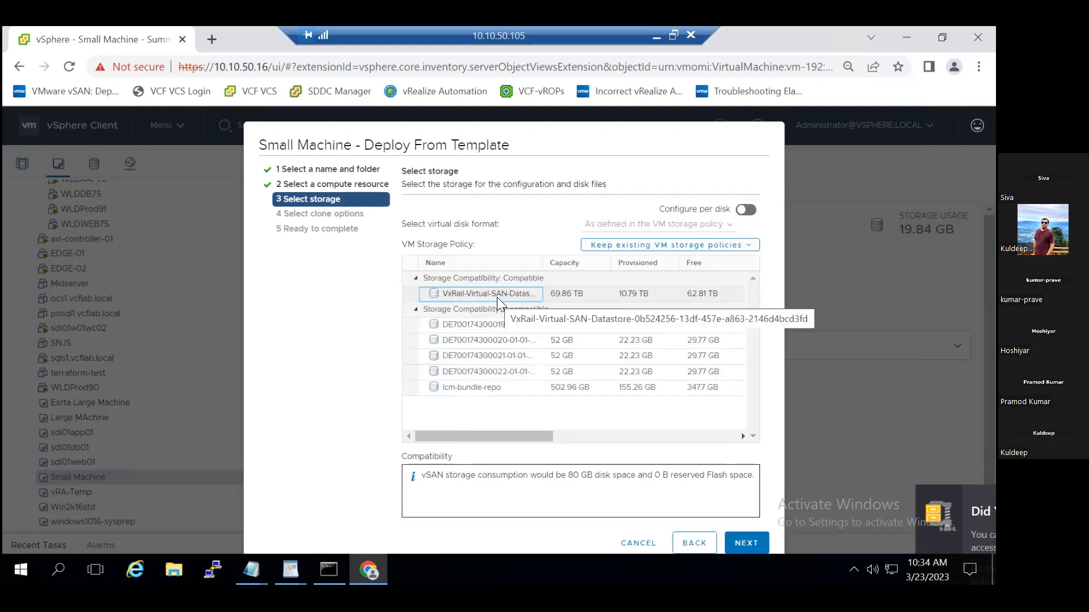
click(755, 544)
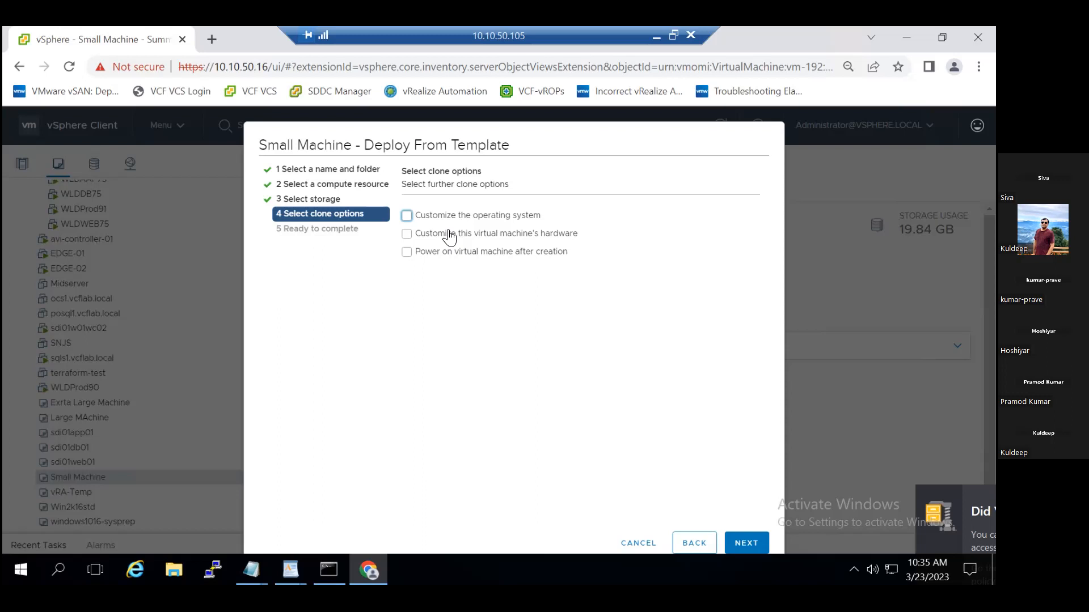
Enable customizing the operating system, customizing the virtual machine's hardware, and powering on the VM after creation.
click(406, 216)
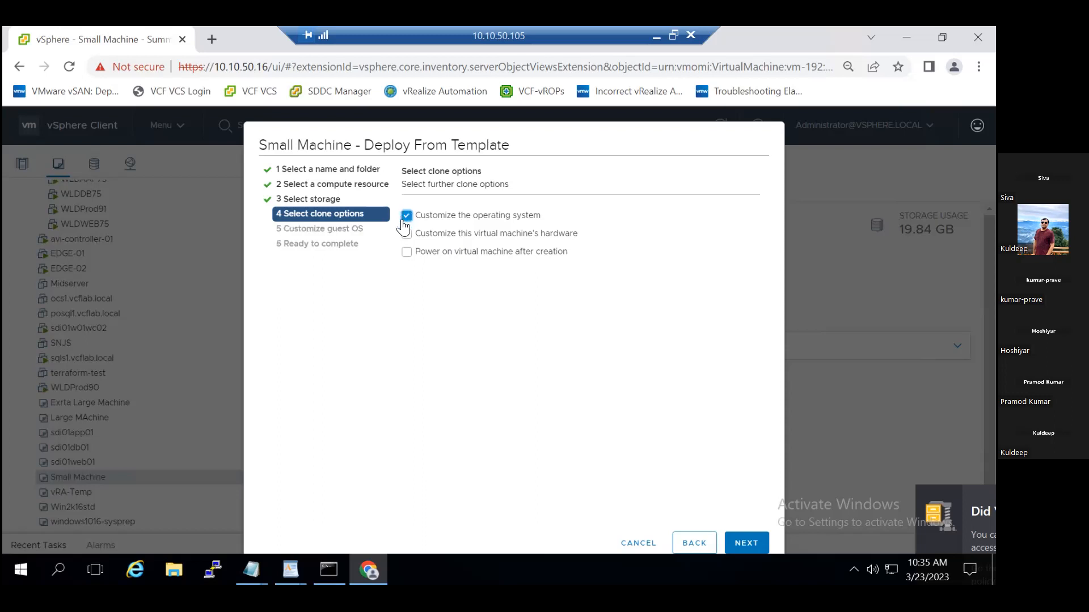
click(407, 234)
click(407, 257)
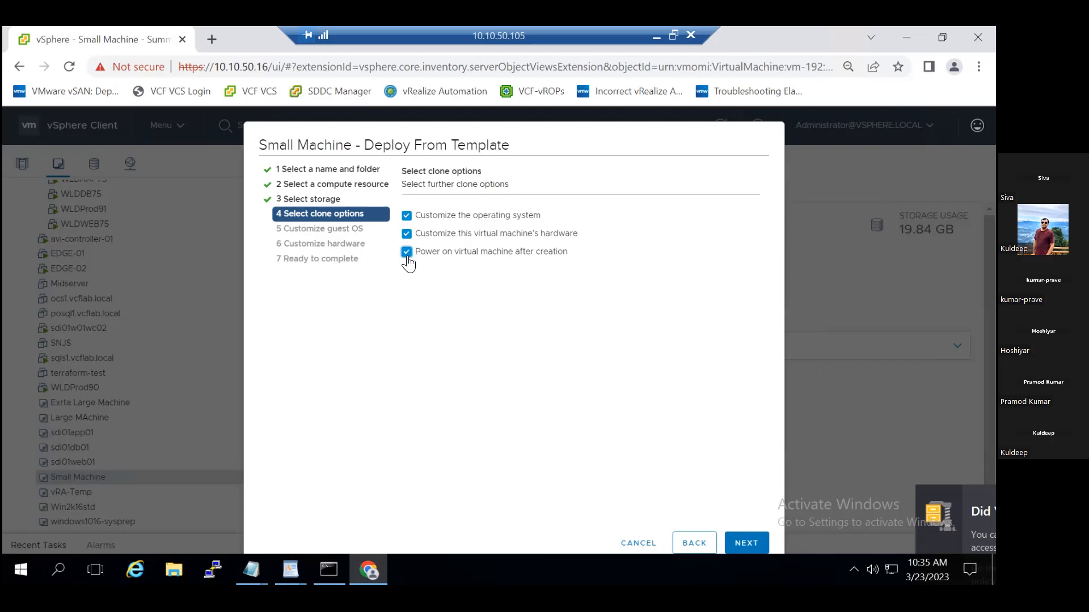
click(750, 543)
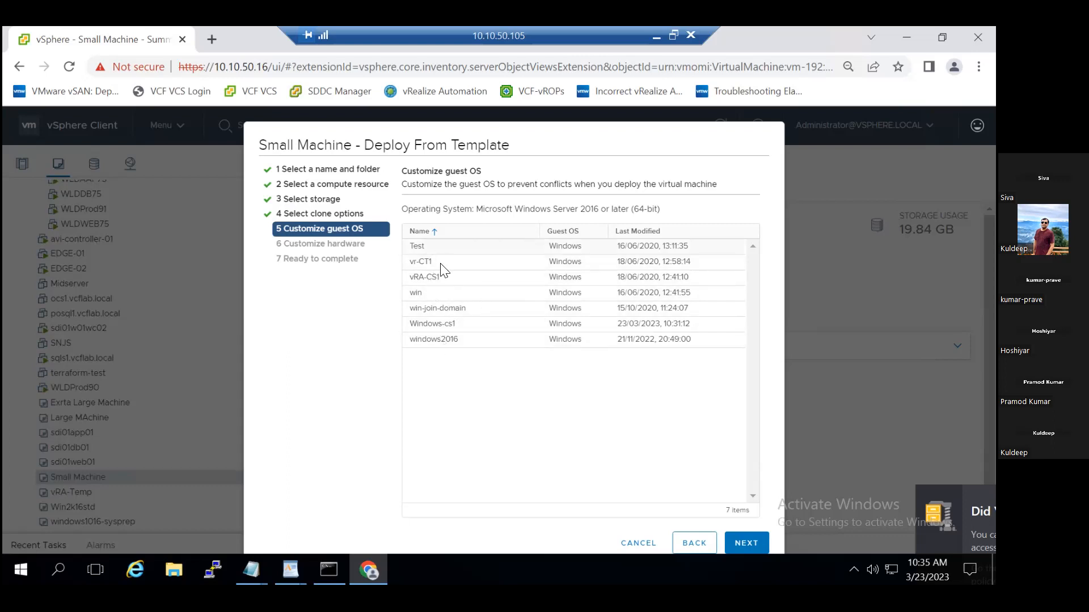
Apply the Windows-cs1 customization specification to the guest OS and continue to the hardware settings.
click(451, 324)
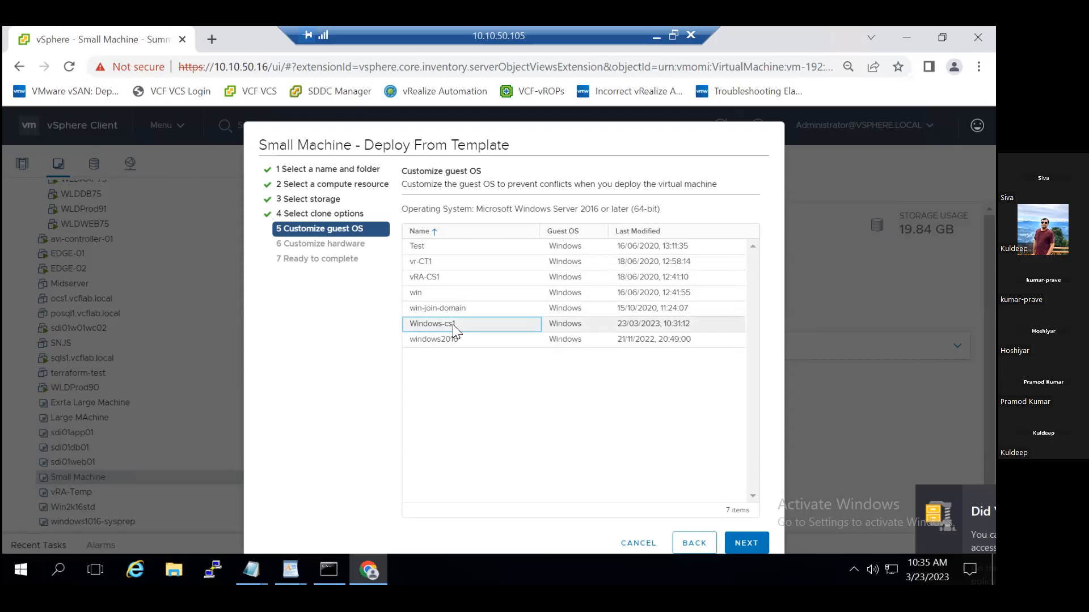
click(747, 543)
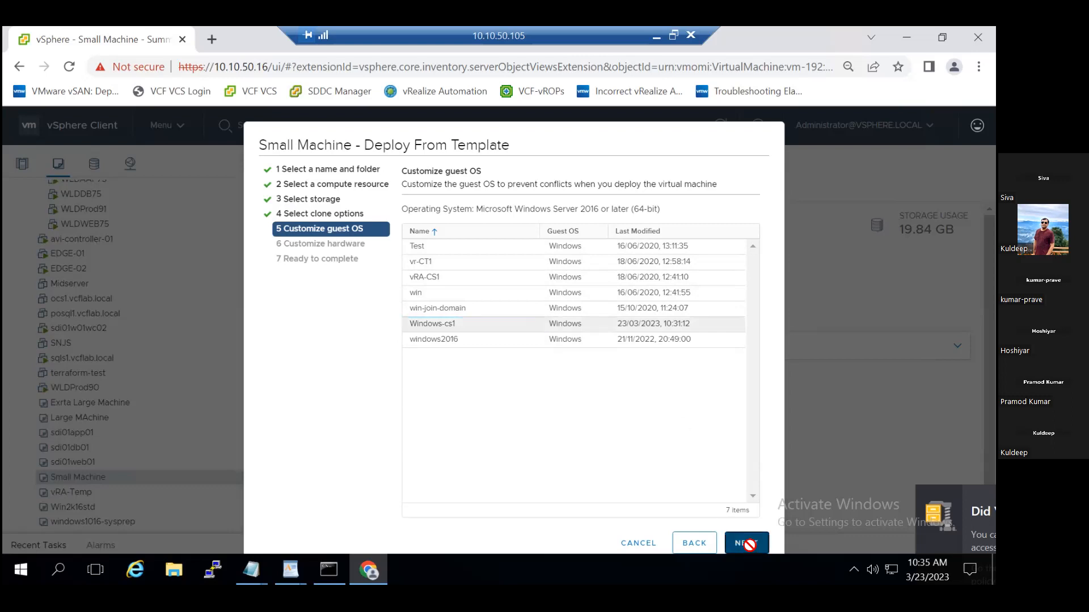
click(748, 544)
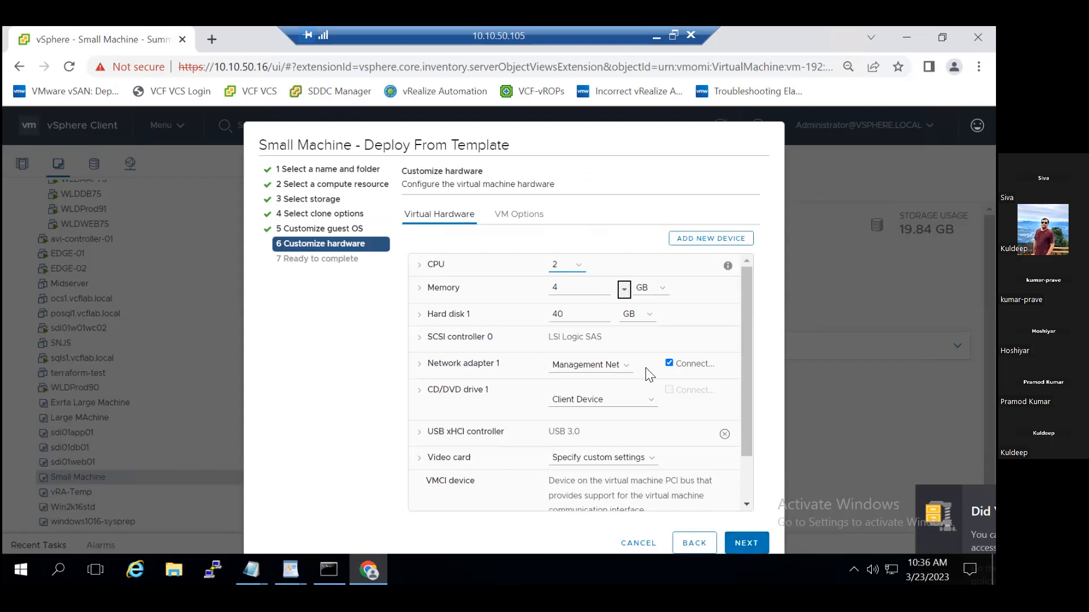
Set the VM's memory to 6 GB, then review the summary and finish the template deployment.
click(573, 292)
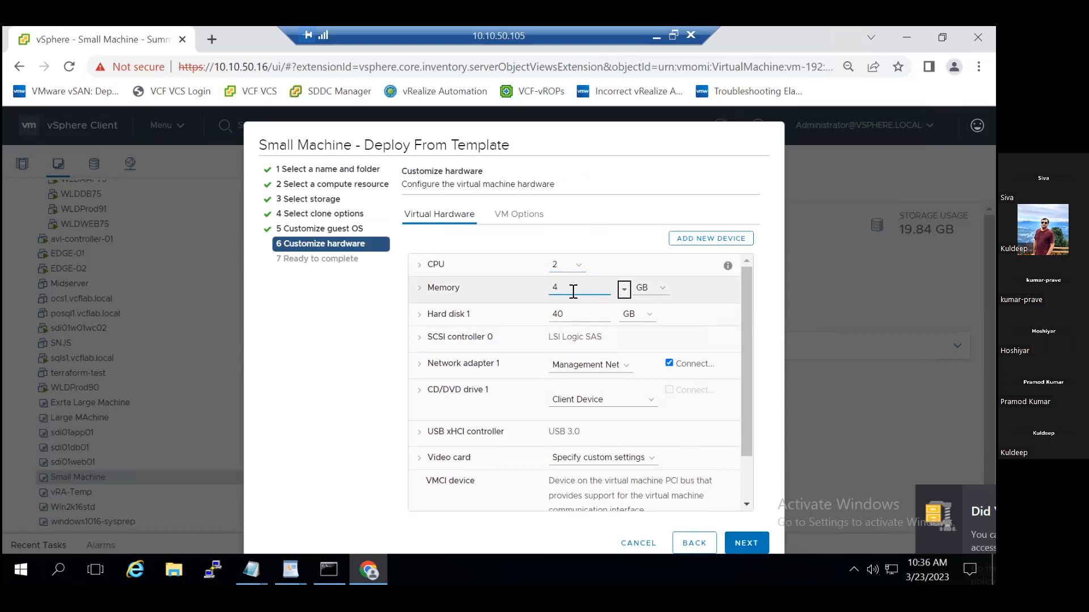
key(BackSpace)
text(6)
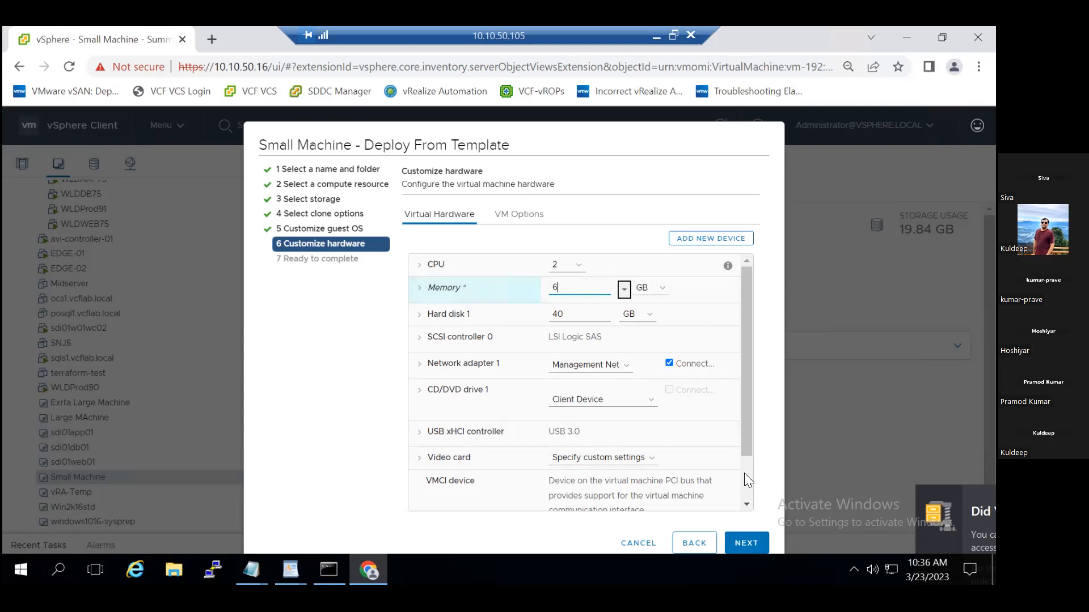
click(745, 551)
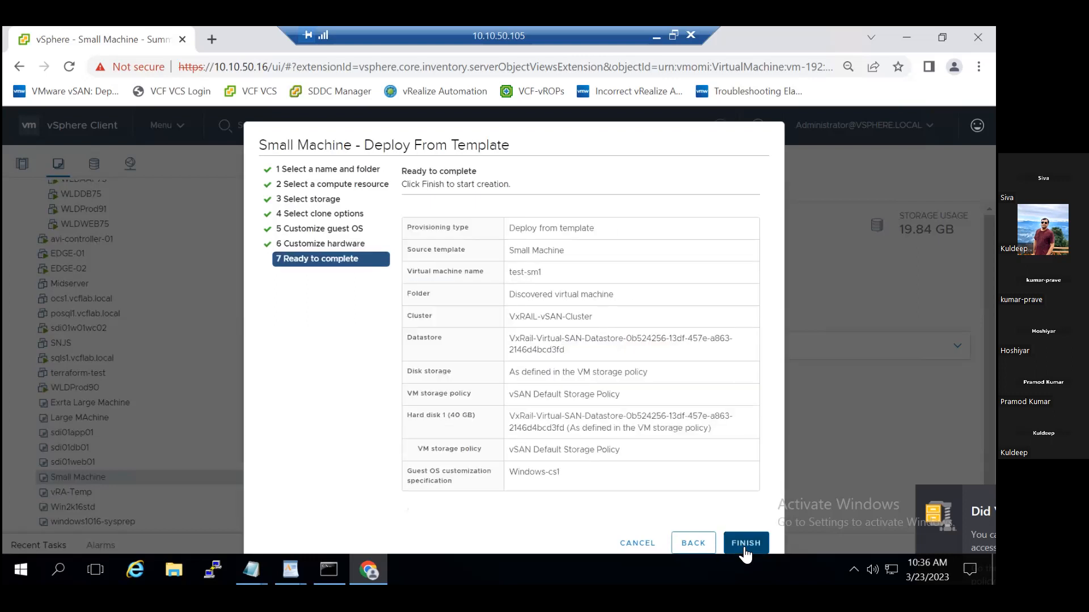
click(743, 546)
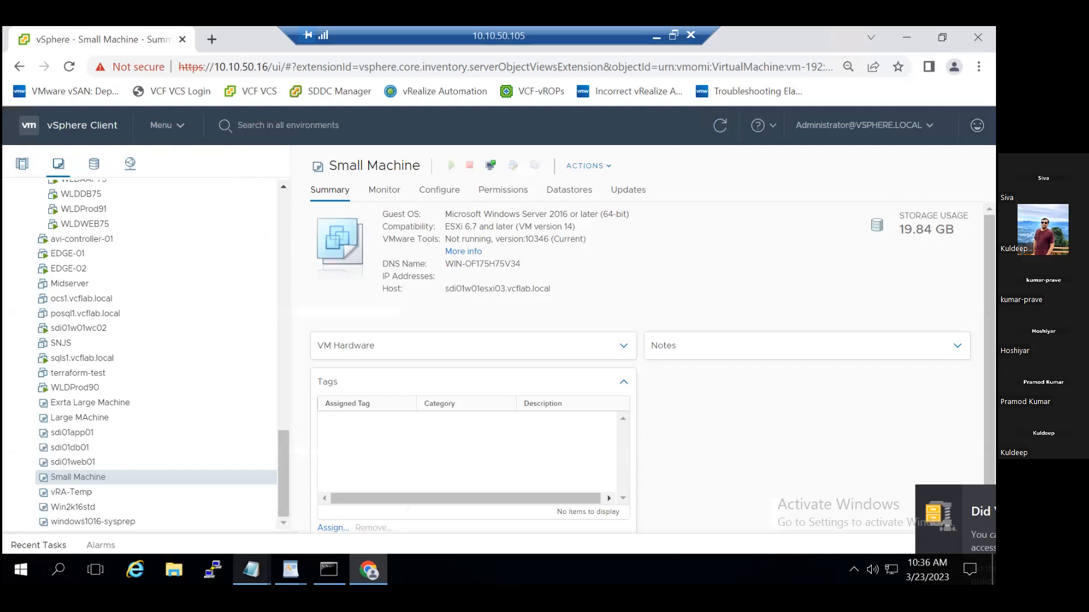
Check the clone task's status in the recent tasks list, then collapse the list.
click(20, 544)
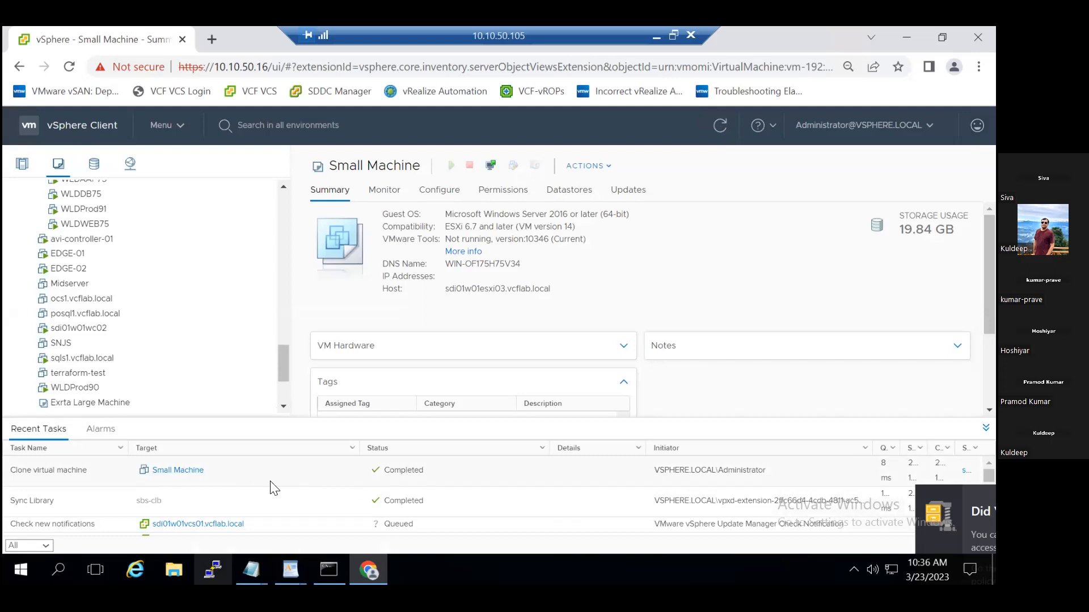
scroll(274, 489, down, 3)
click(985, 429)
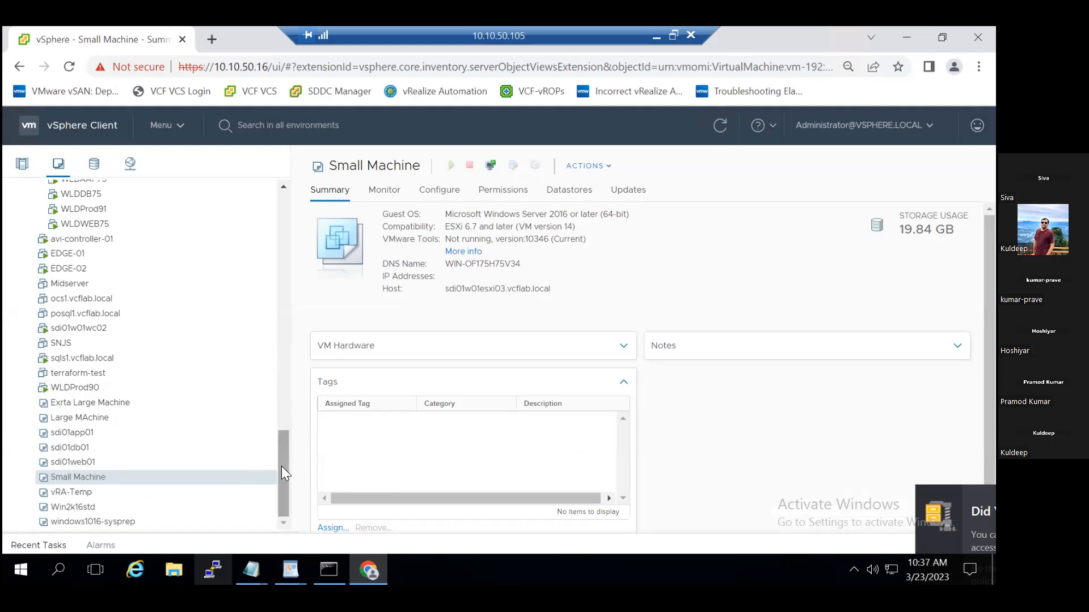
Find test-sm1 in the Discovered virtual machine folder and launch its Web Console.
drag(281, 465, 290, 414)
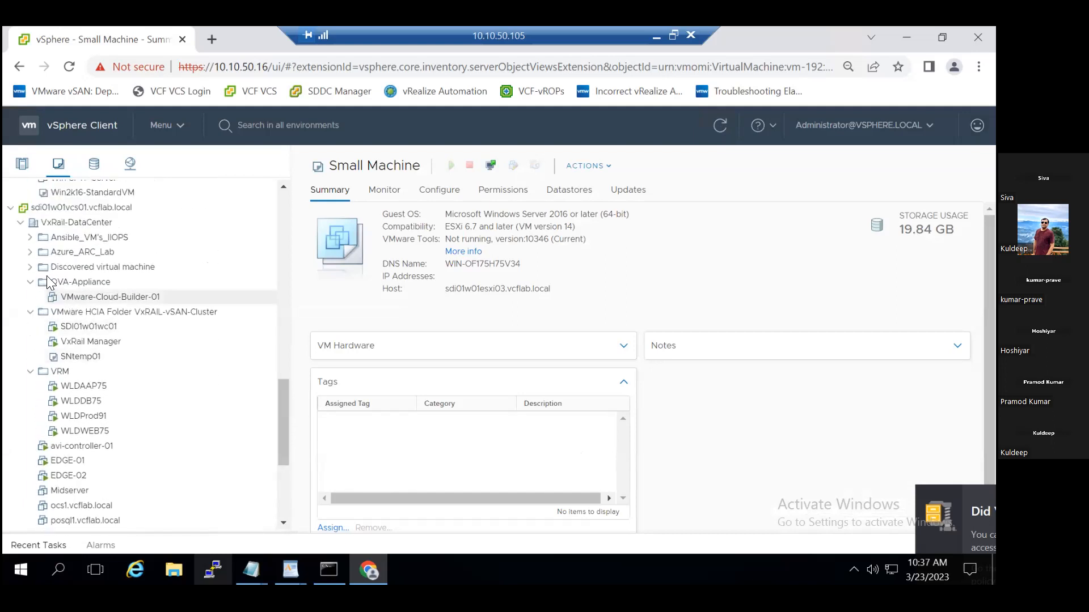
click(30, 269)
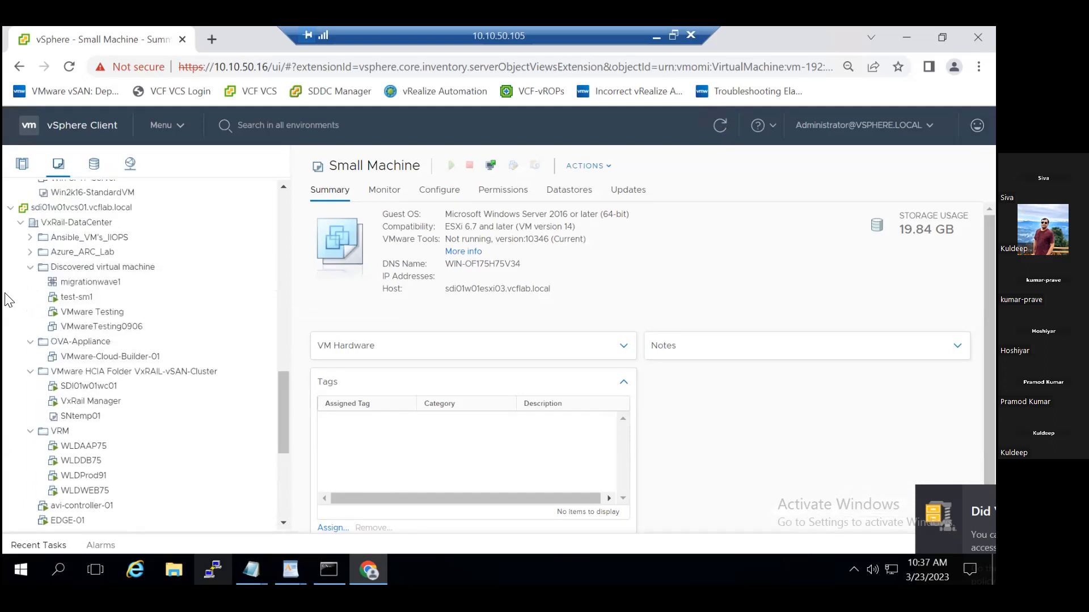
click(111, 302)
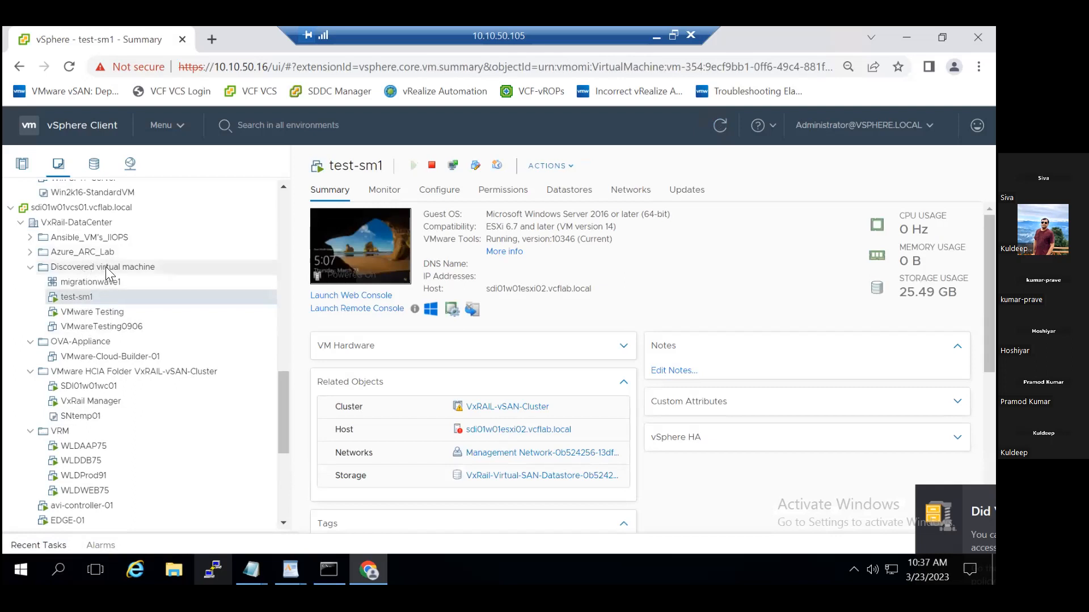
click(345, 297)
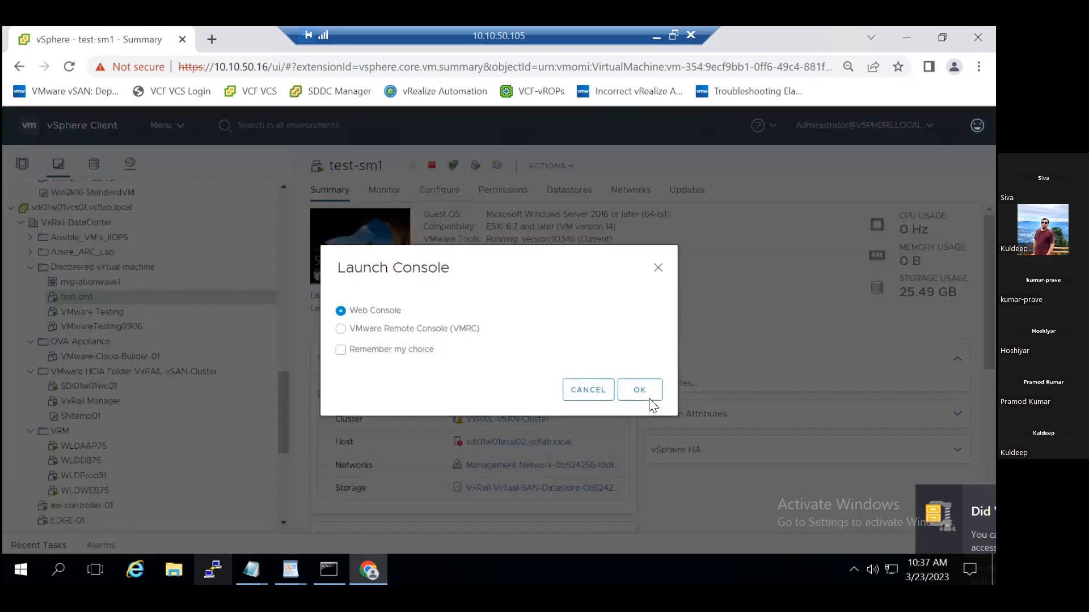
click(650, 399)
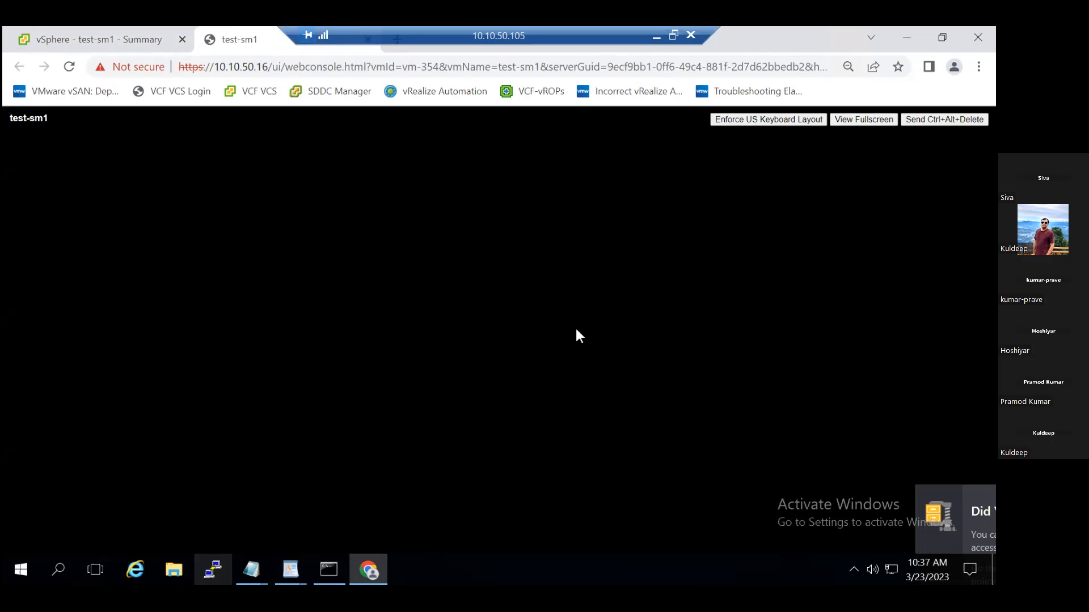
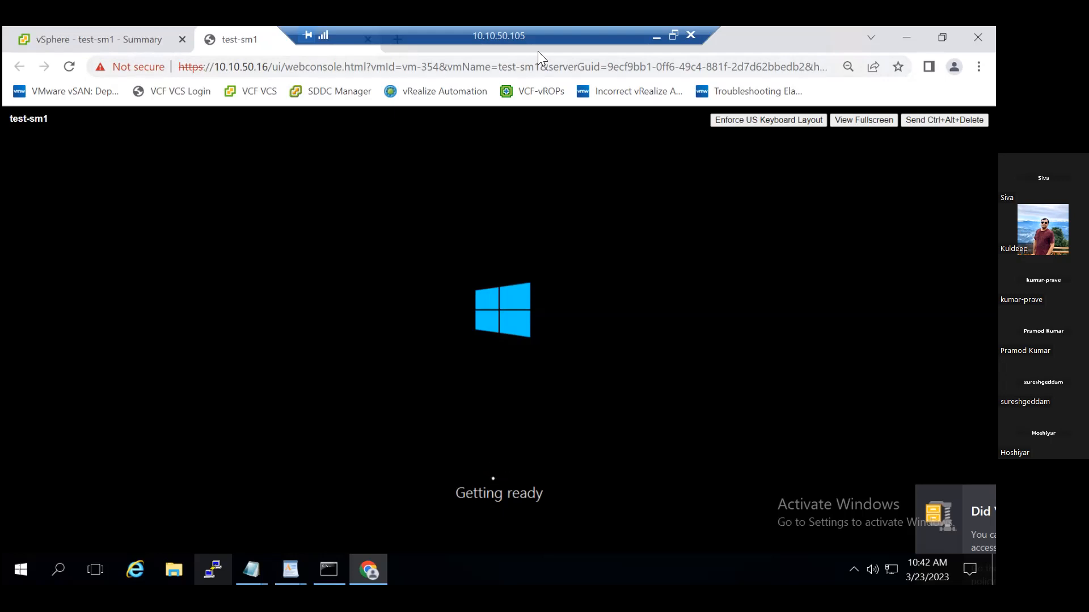
click(655, 32)
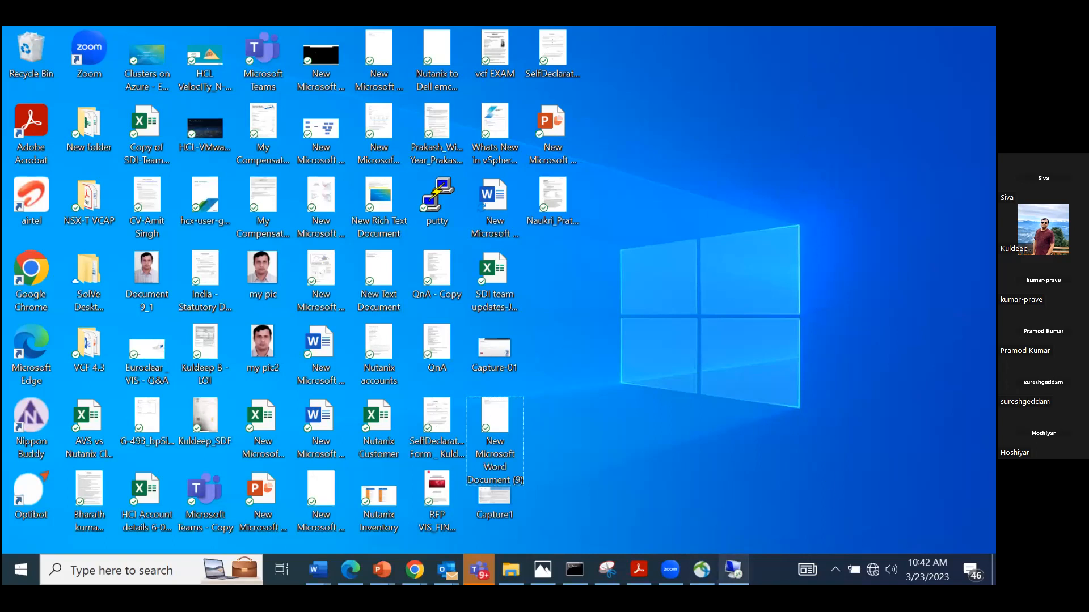
click(732, 565)
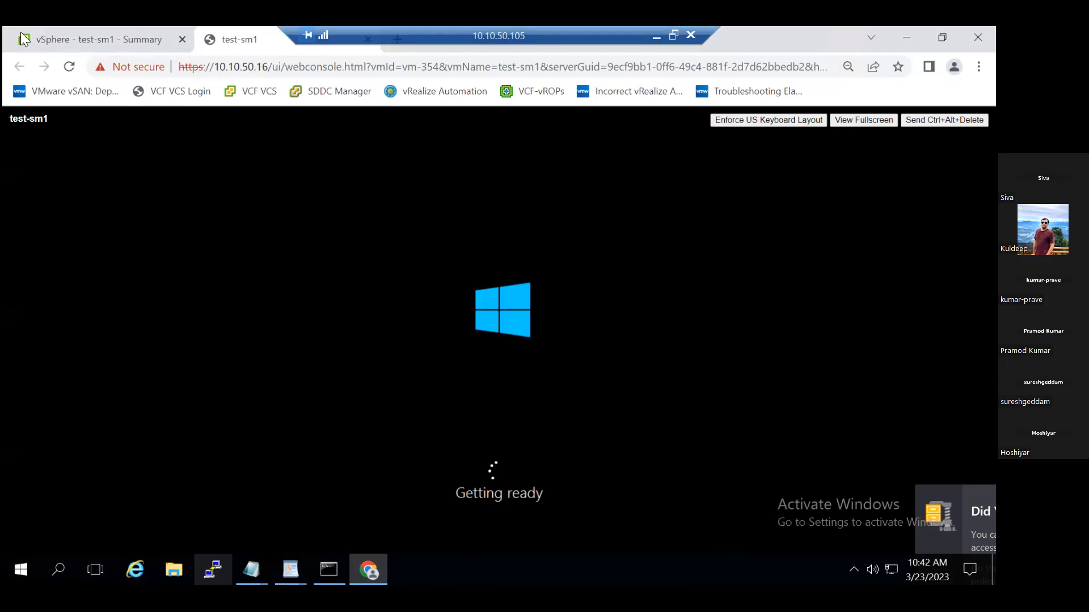
click(83, 45)
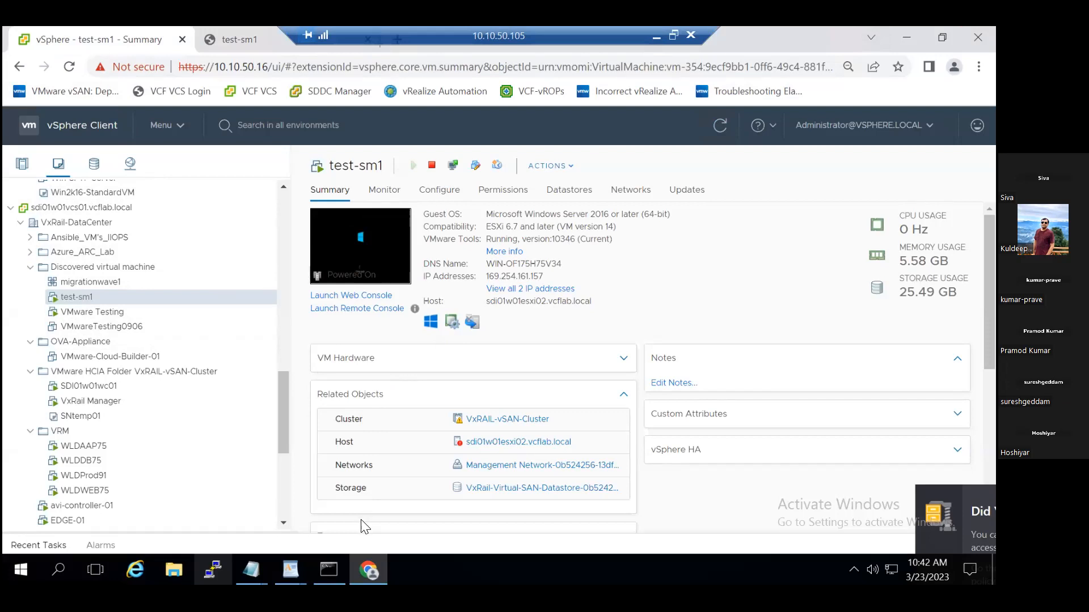
click(368, 569)
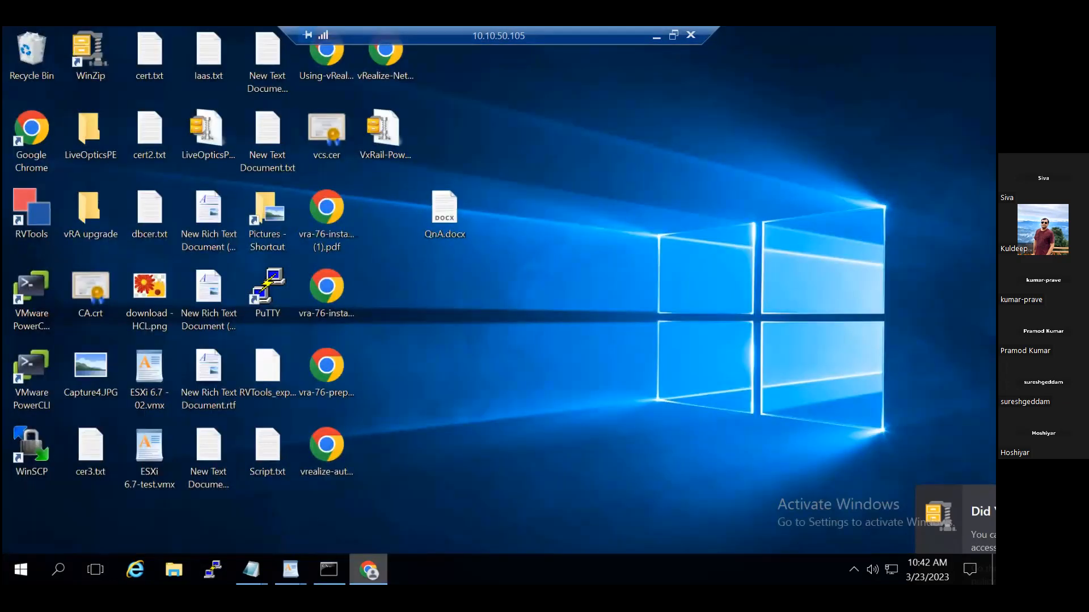
click(369, 569)
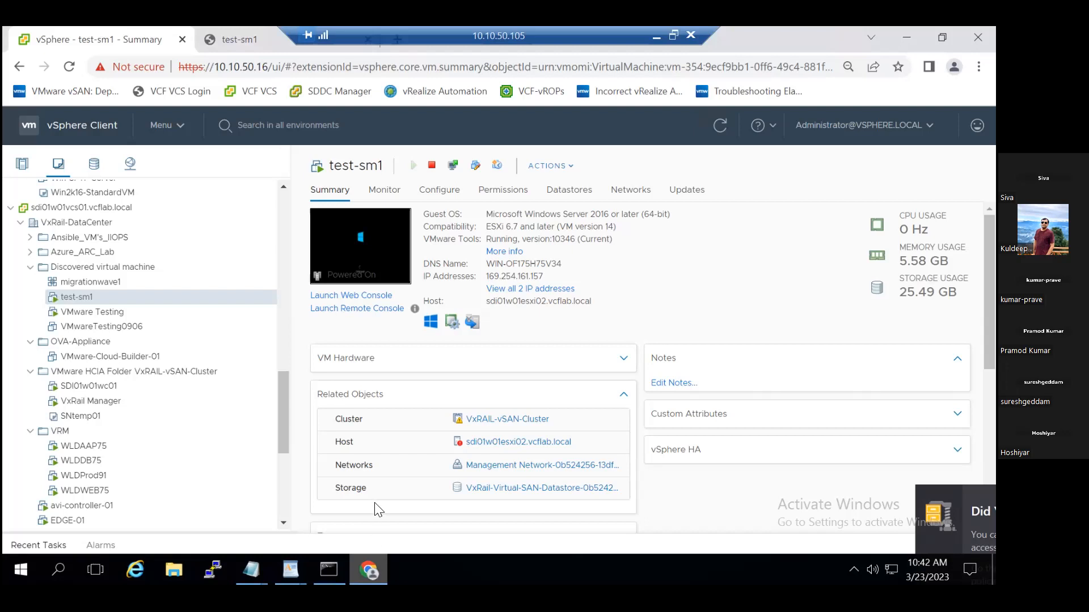
Check test-sm1's startup progress in its web console, and look through the VM and host inventories in between.
click(246, 48)
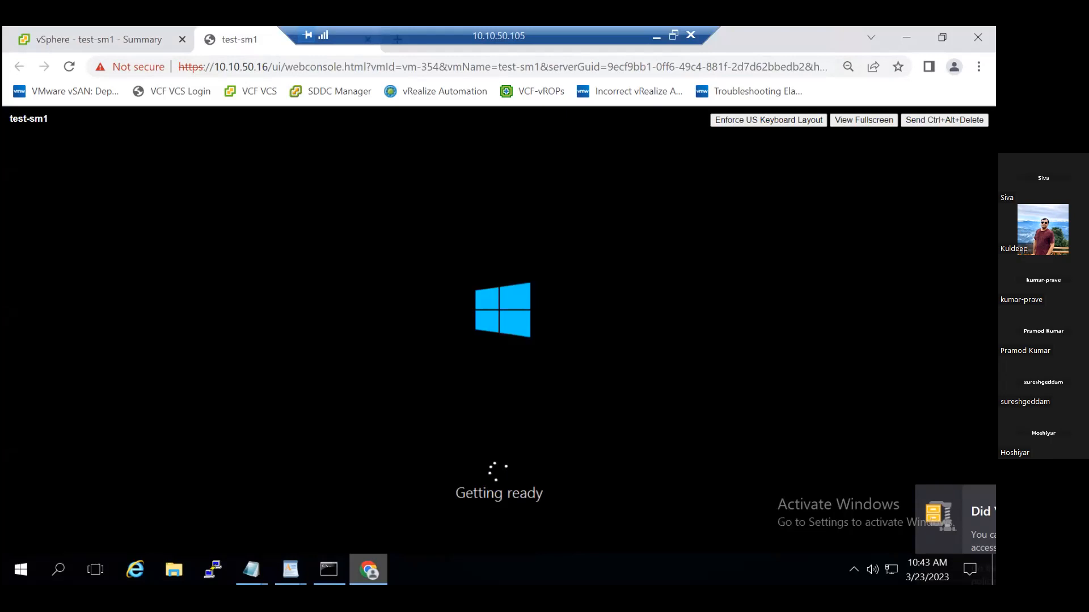
click(100, 41)
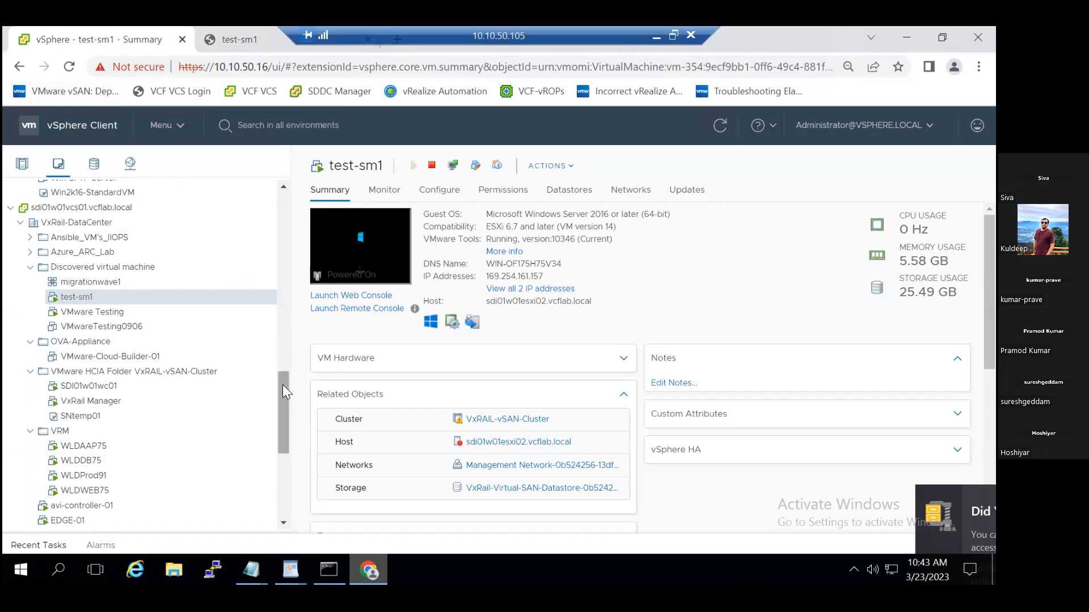
scroll(283, 384, up, 4)
scroll(293, 239, up, 8)
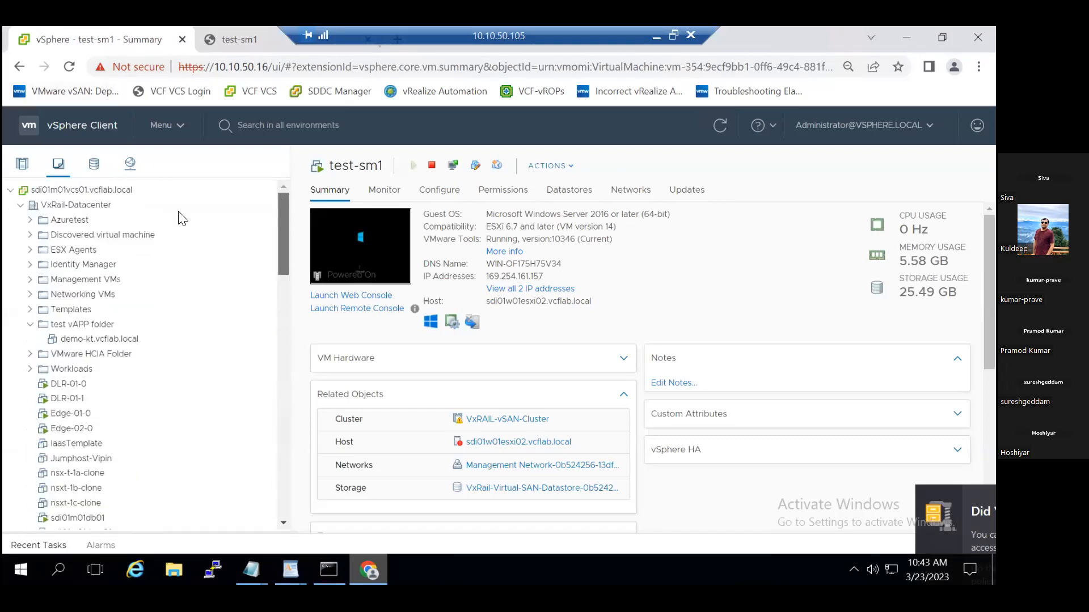
click(21, 164)
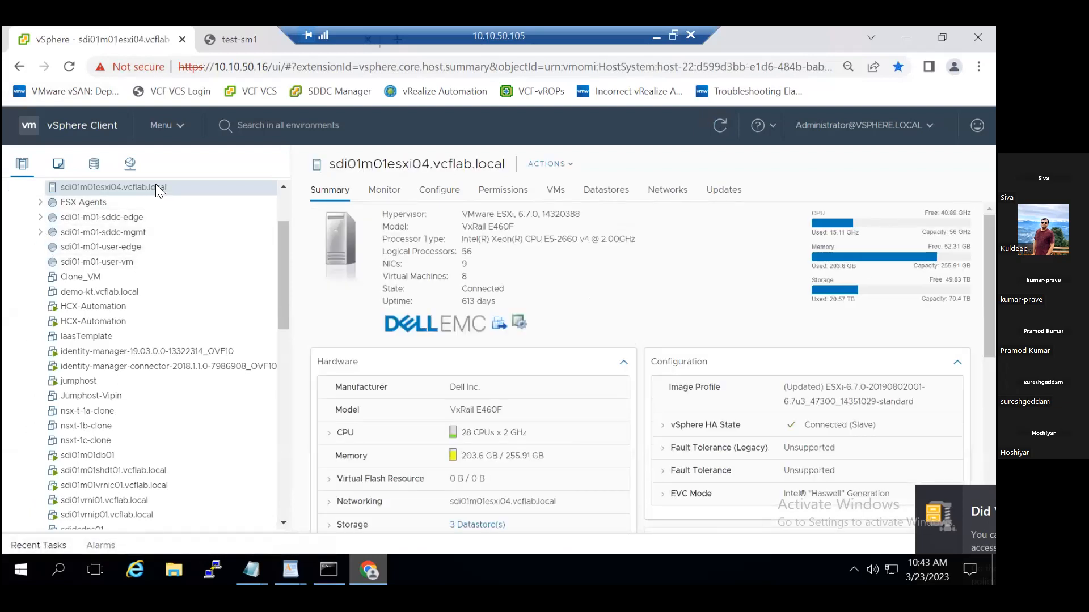
click(224, 48)
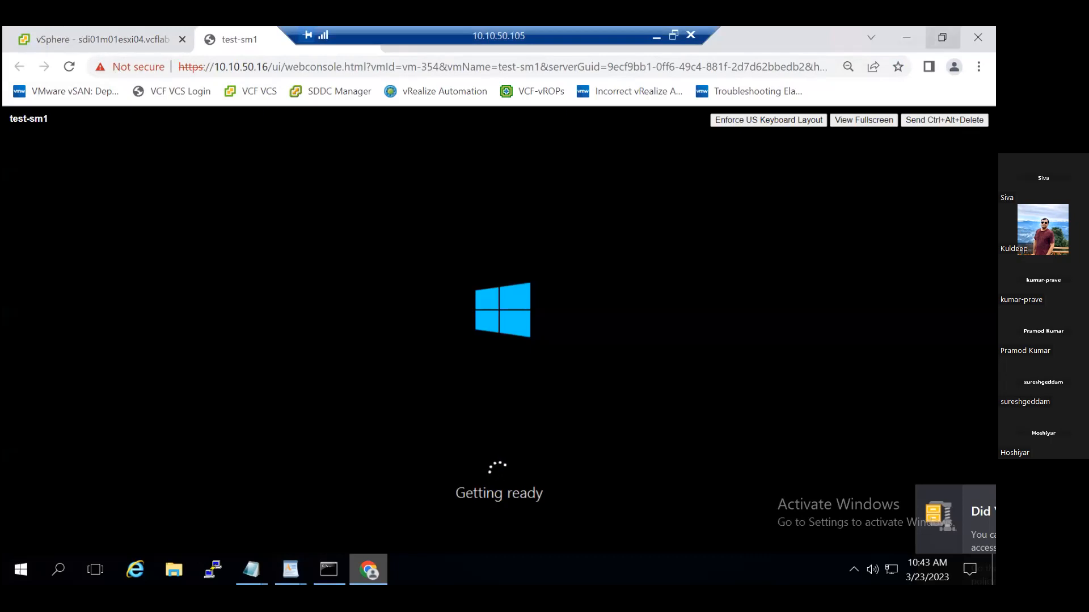
click(942, 37)
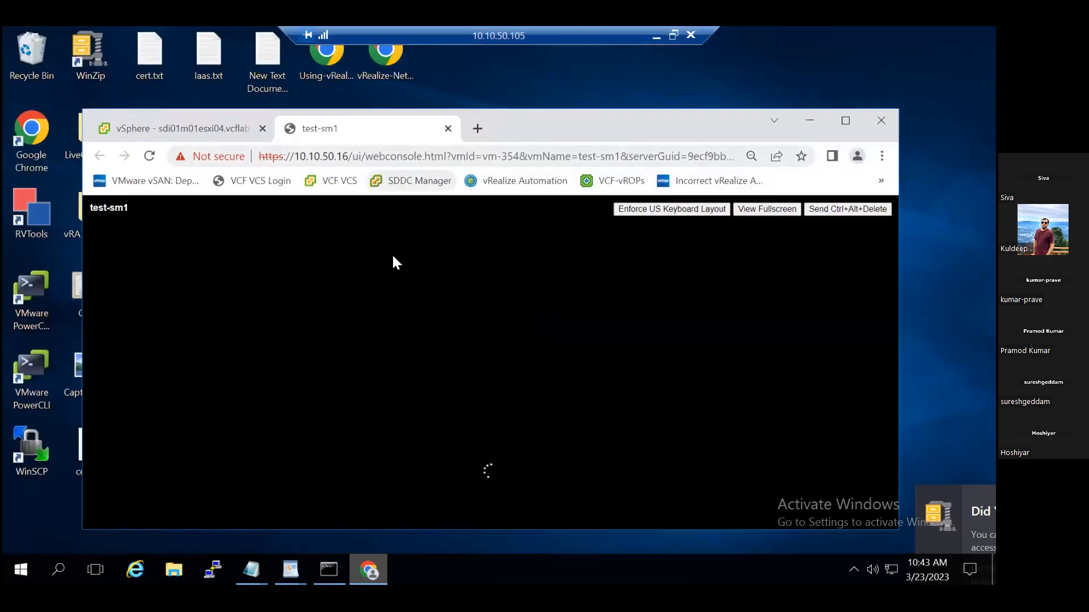
click(524, 182)
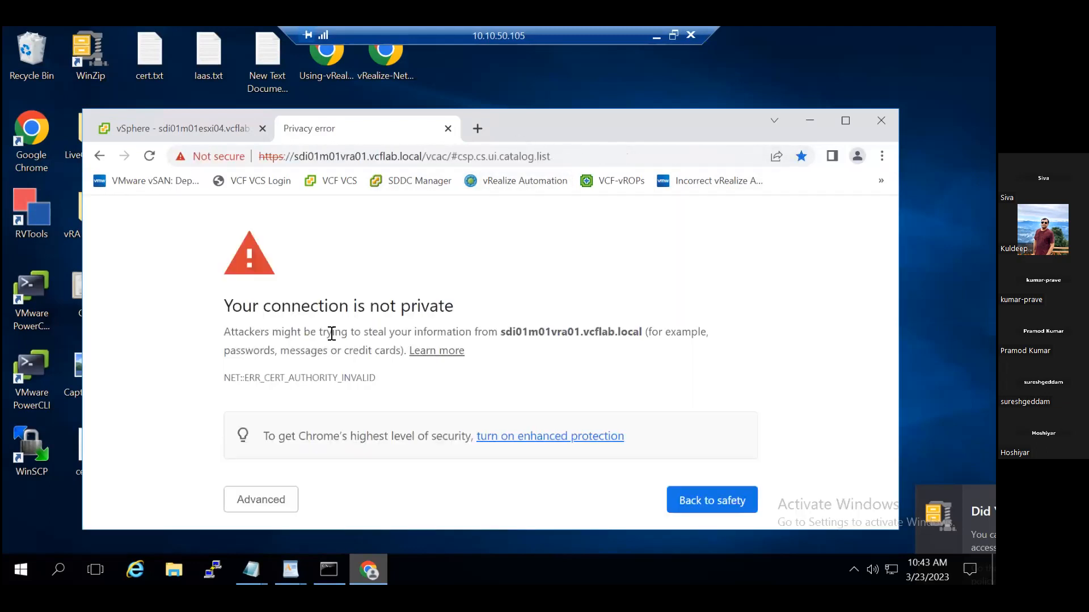
click(282, 497)
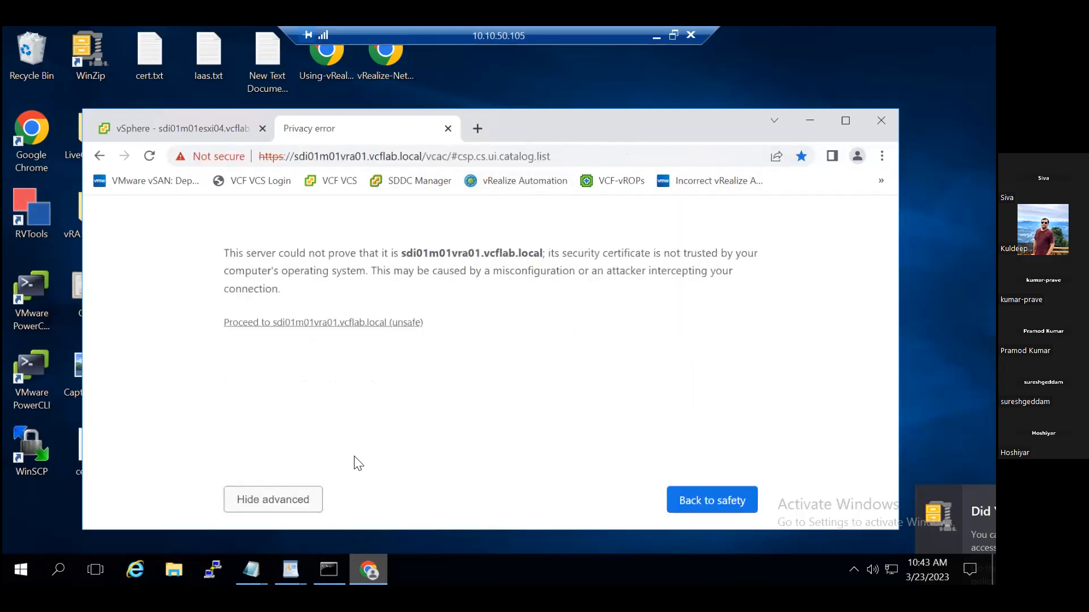
click(356, 323)
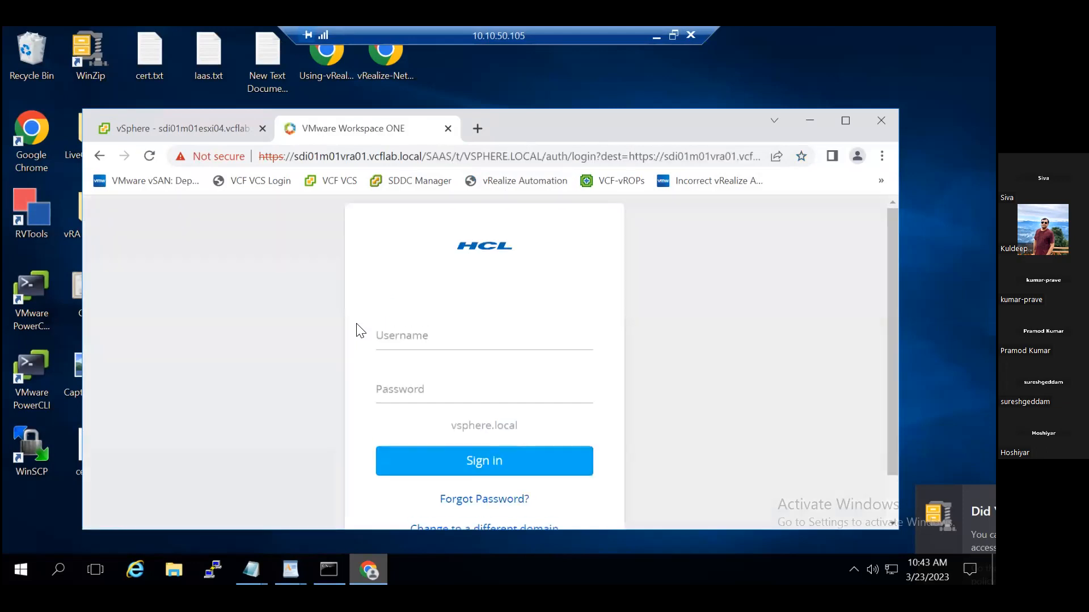
click(430, 342)
click(437, 383)
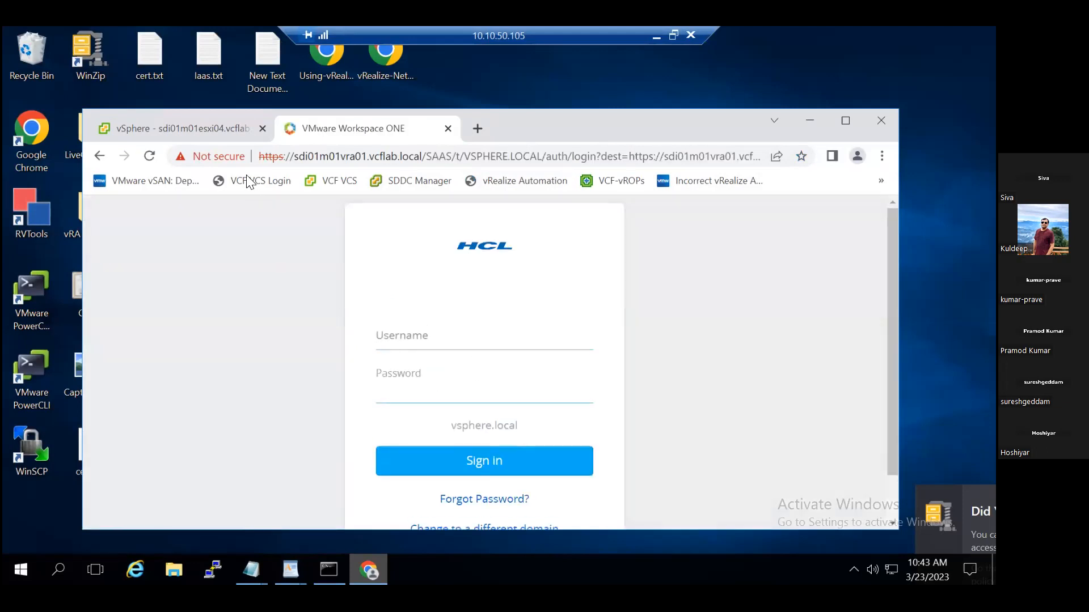
click(230, 127)
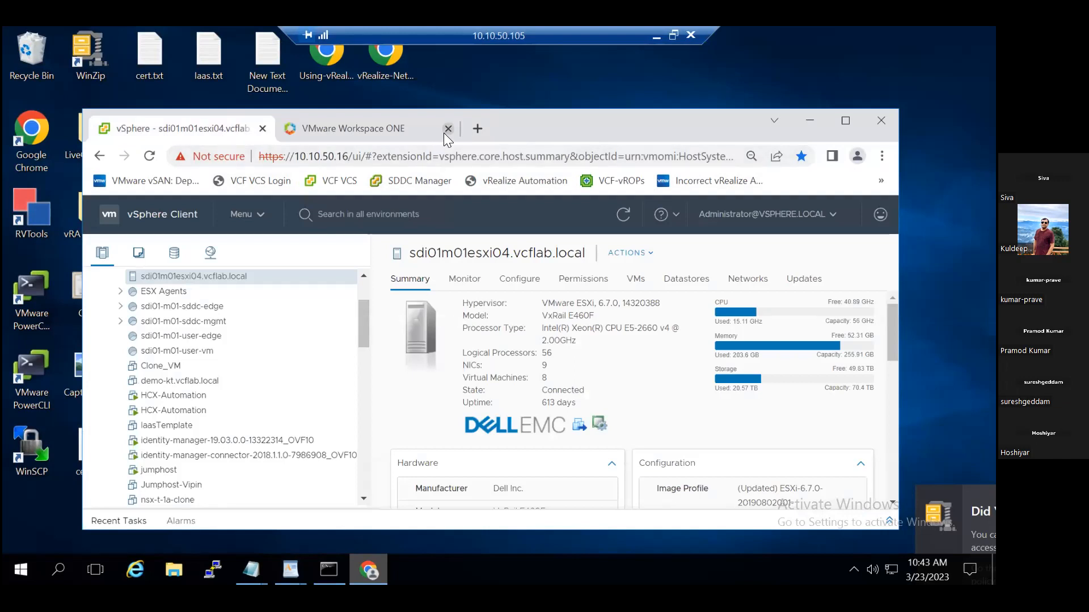
click(448, 129)
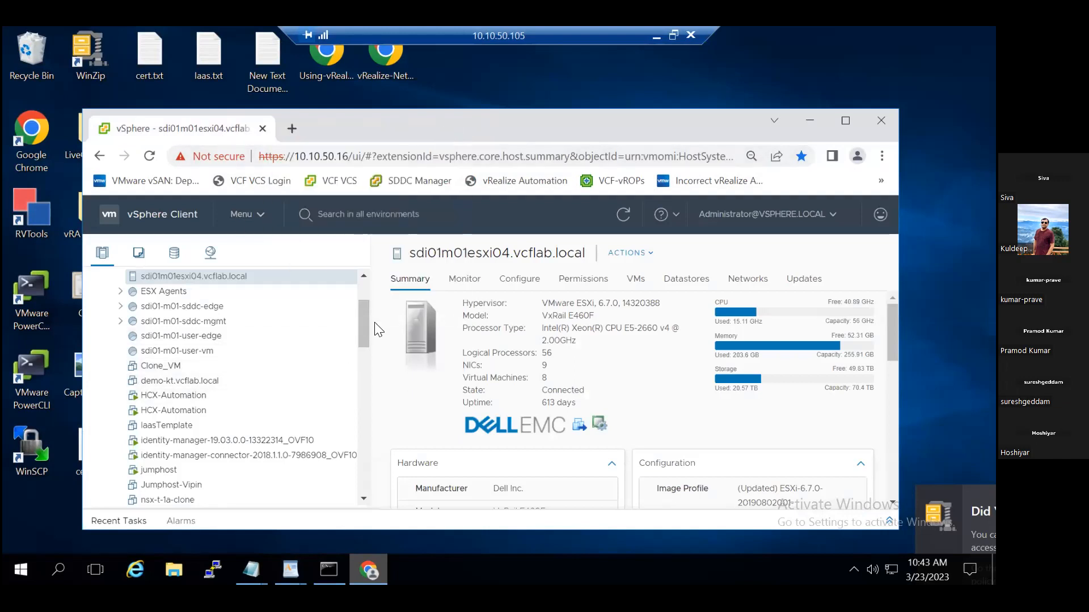
Find test-sm1 in the Discovered virtual machine folder under sdi01w01vcs01.vcflab.local and launch its Web Console again.
drag(364, 324, 368, 297)
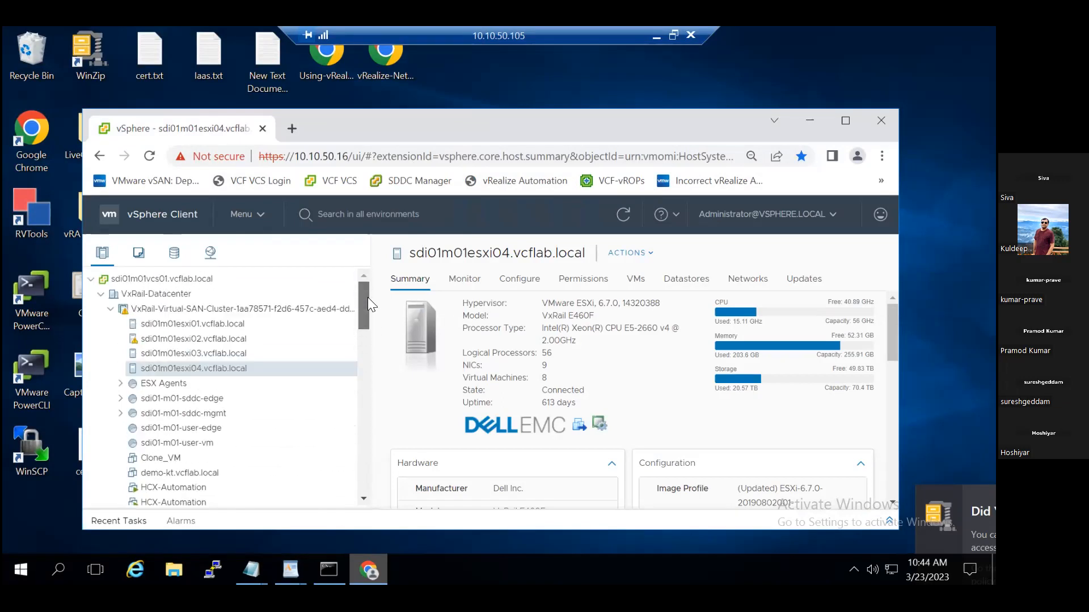
click(139, 254)
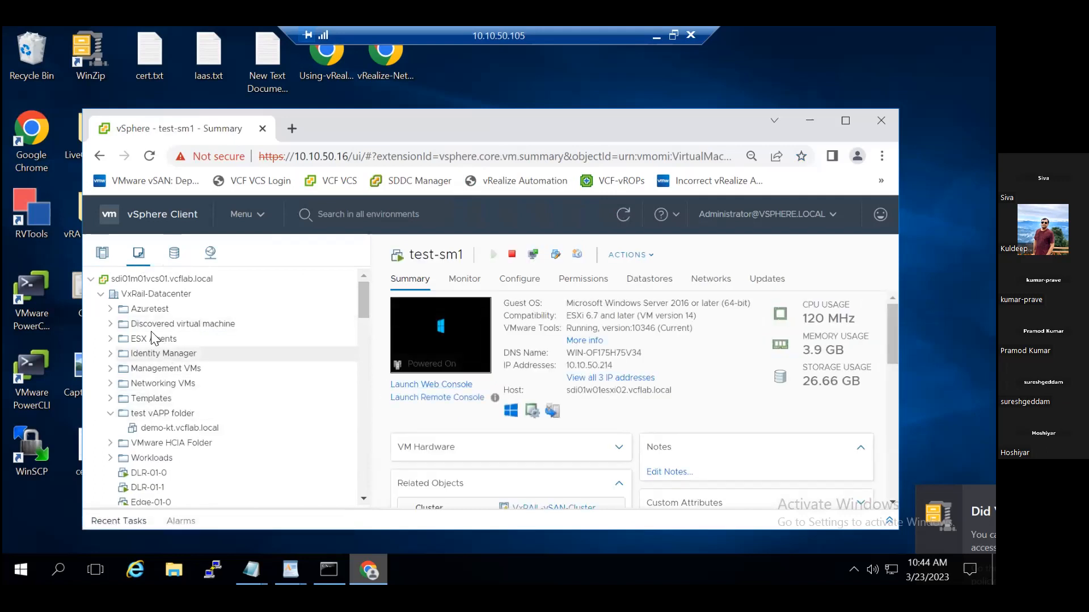
click(110, 325)
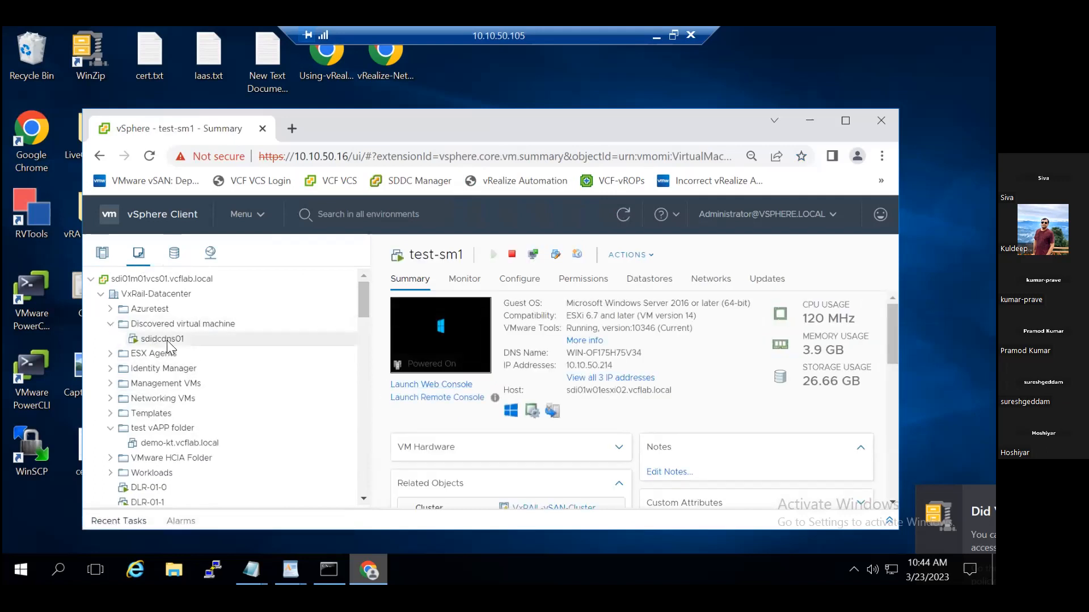
click(90, 280)
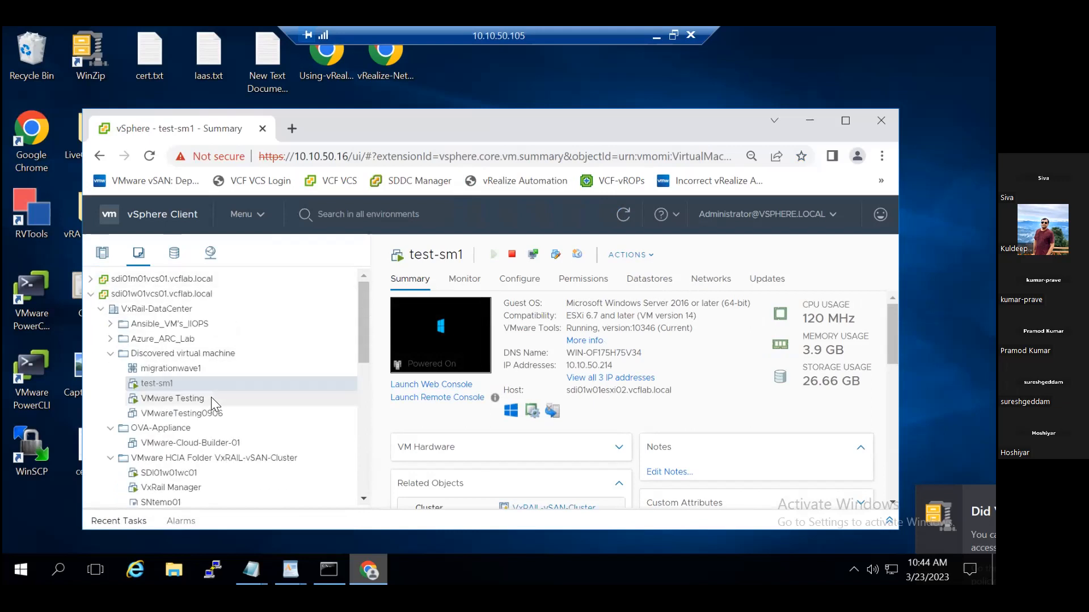
click(437, 386)
click(622, 424)
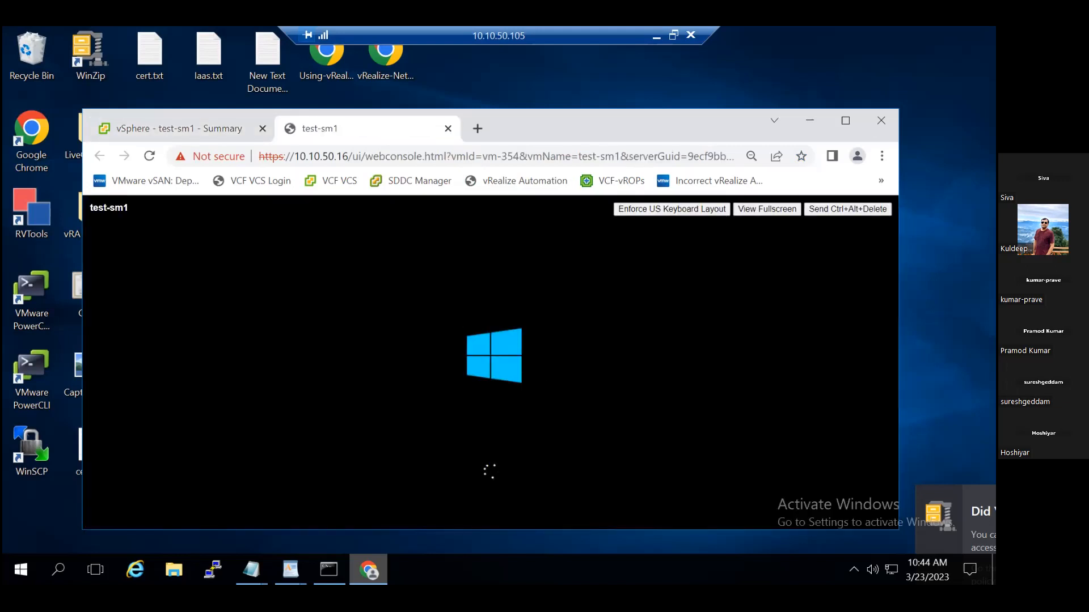
Enlarge the browser window, reload the test-sm1 console page to check the boot, and restore the window size.
click(851, 125)
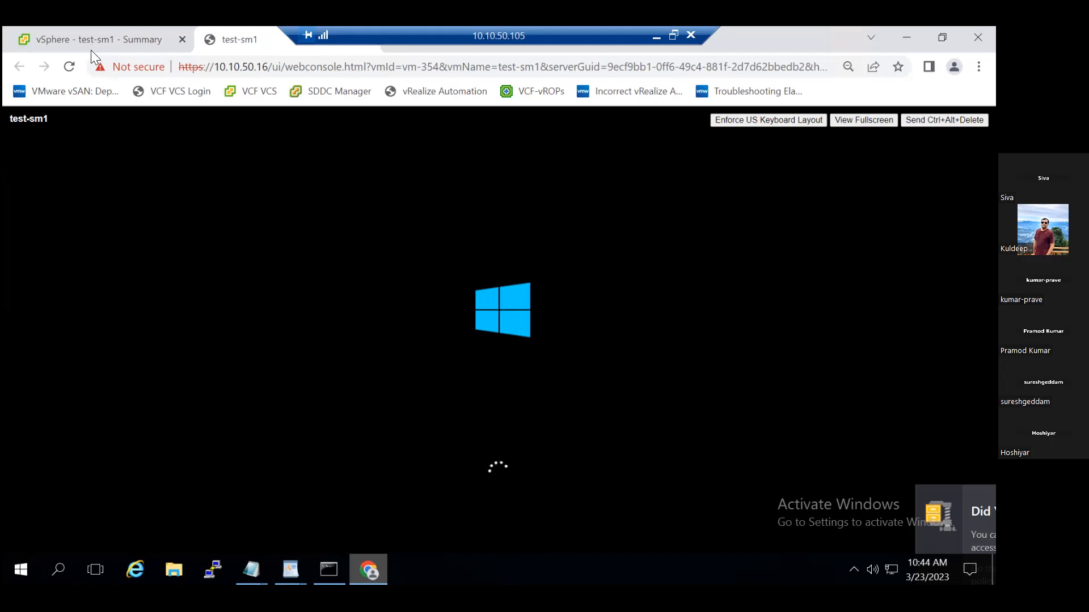
click(73, 67)
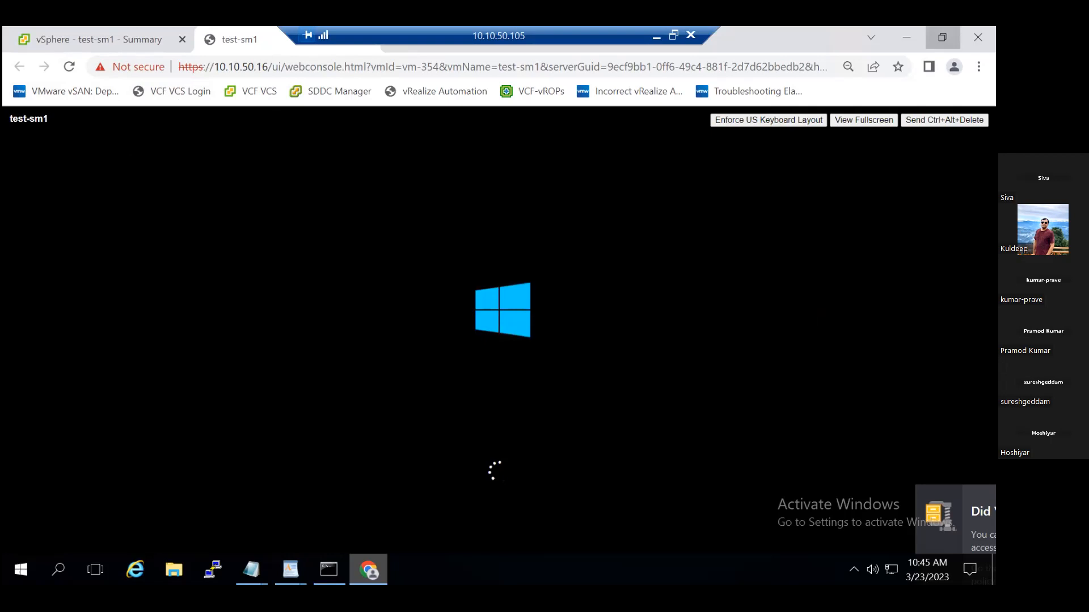
click(942, 37)
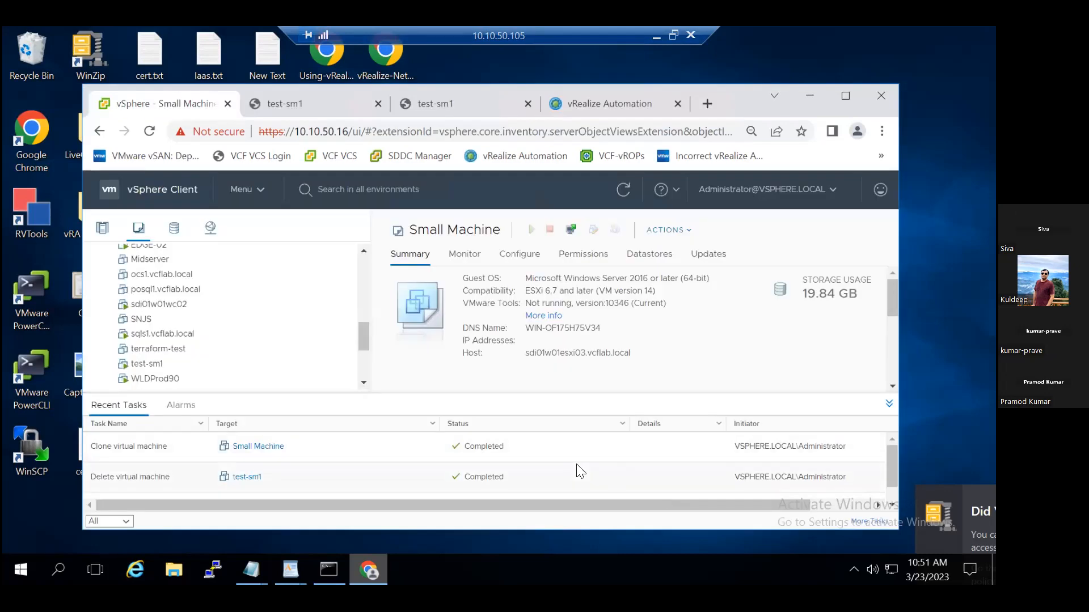
Collapse the recent tasks, find the test-sm1 VM in the datacenter's inventory and launch its Web Console.
click(889, 403)
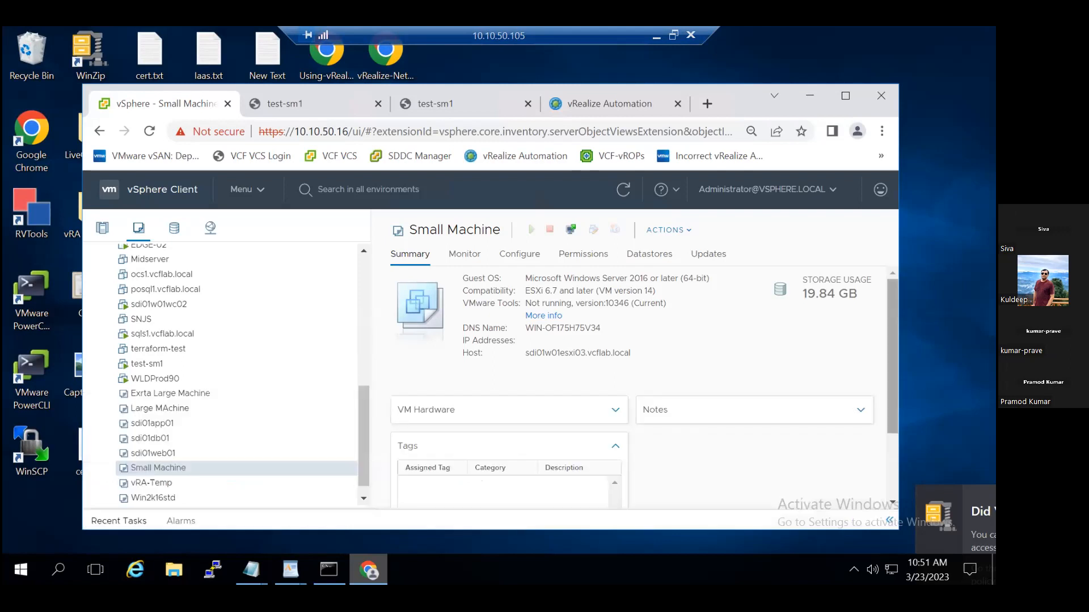
drag(365, 434, 389, 305)
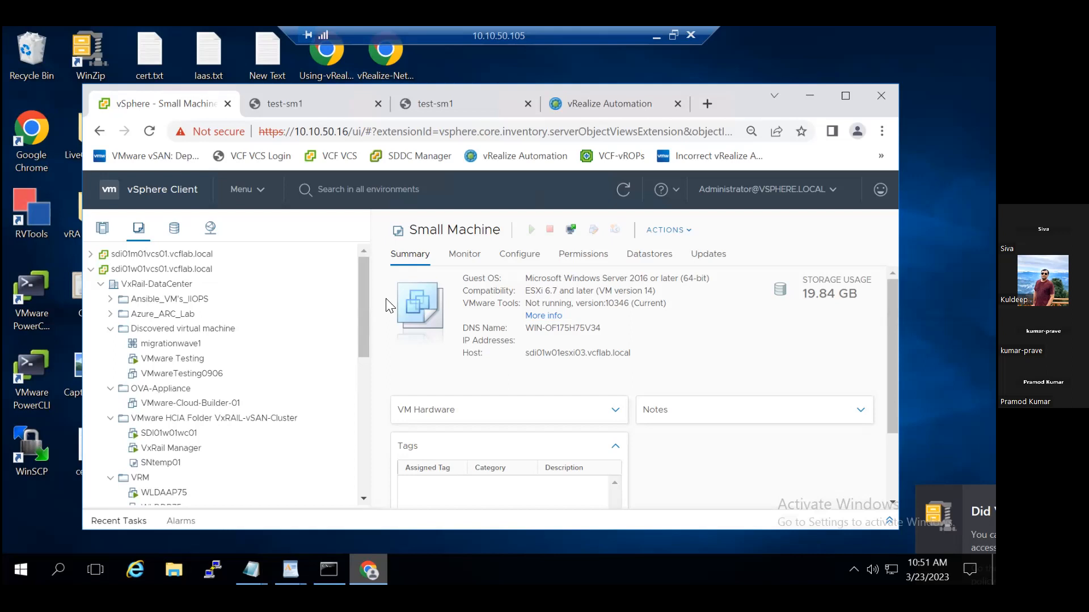
click(222, 356)
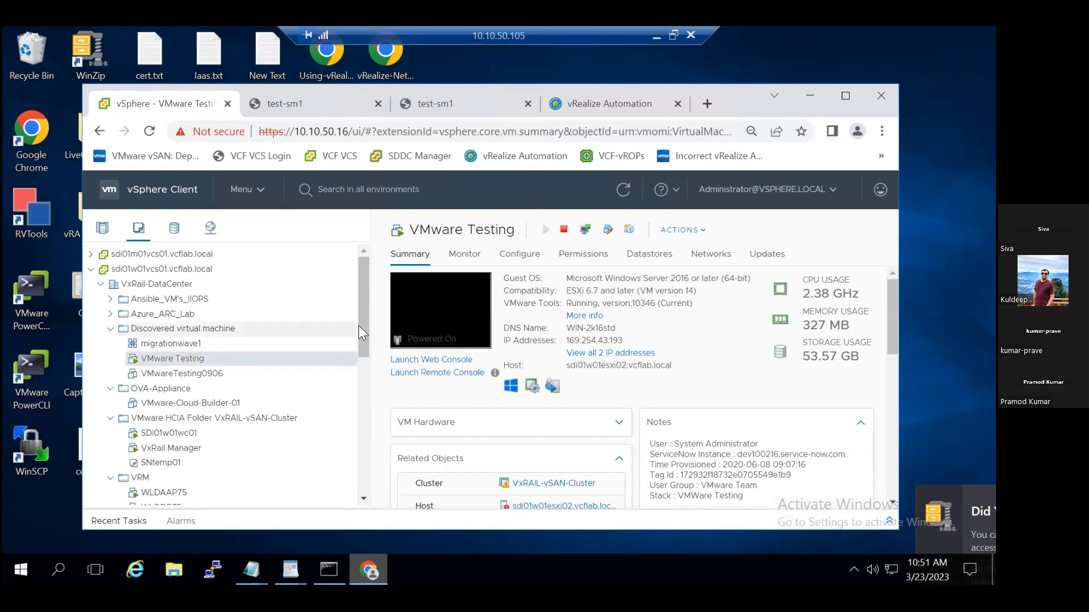
drag(364, 319, 363, 442)
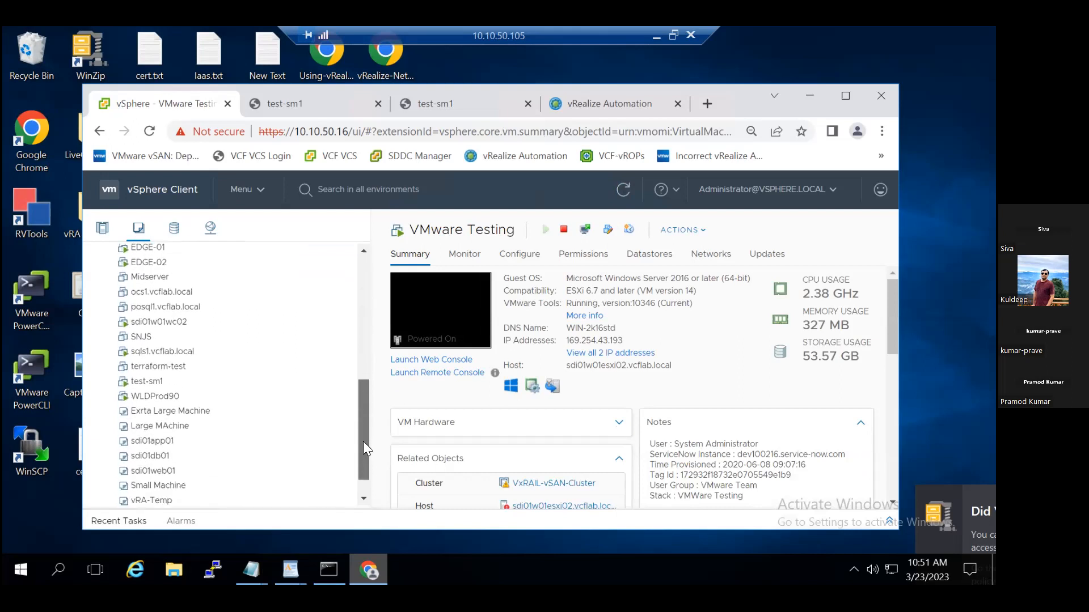
click(176, 383)
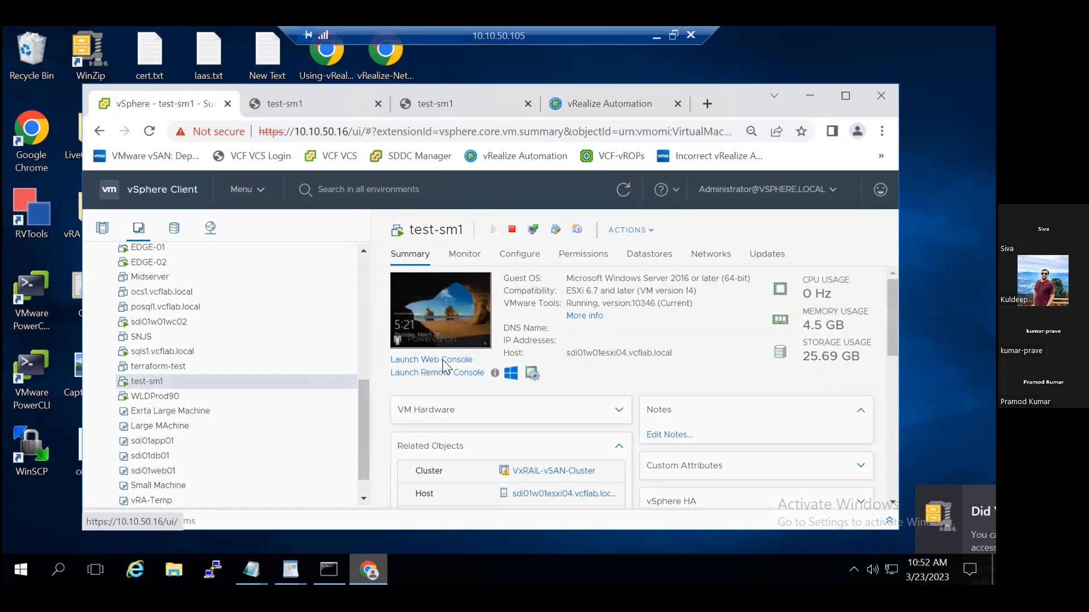
click(445, 363)
click(639, 417)
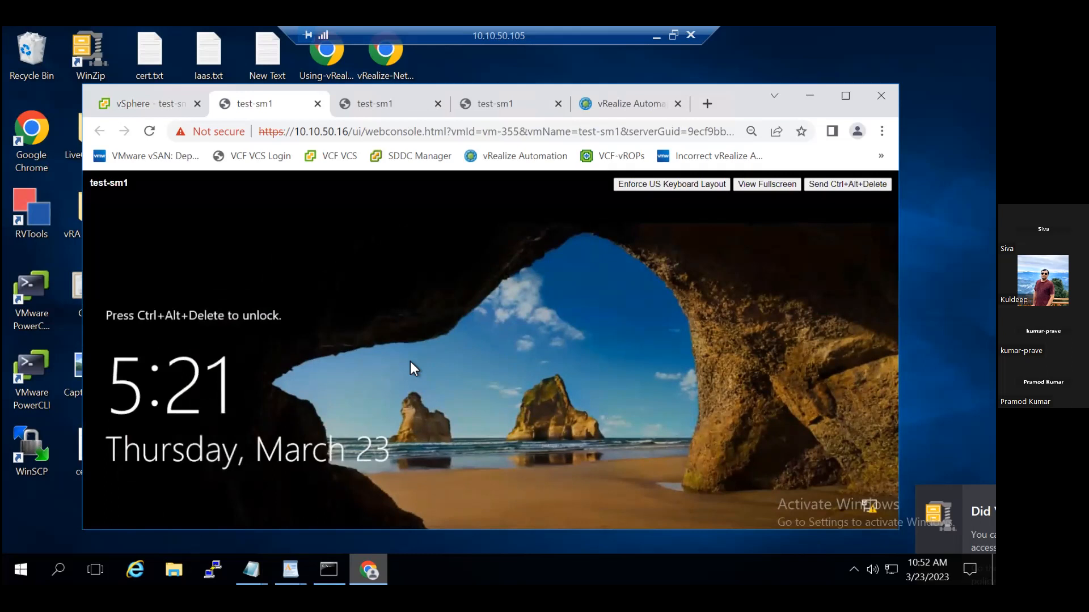
Maximize the console window, send Ctrl+Alt+Delete to test-sm1, view the Administrator's new-password form and cancel it.
click(845, 96)
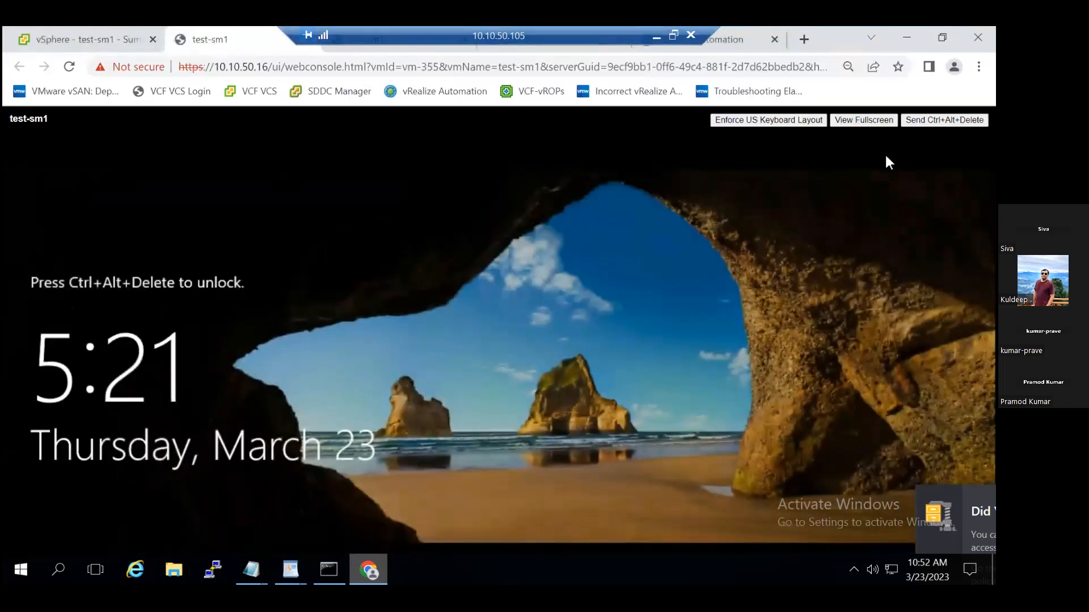
click(944, 119)
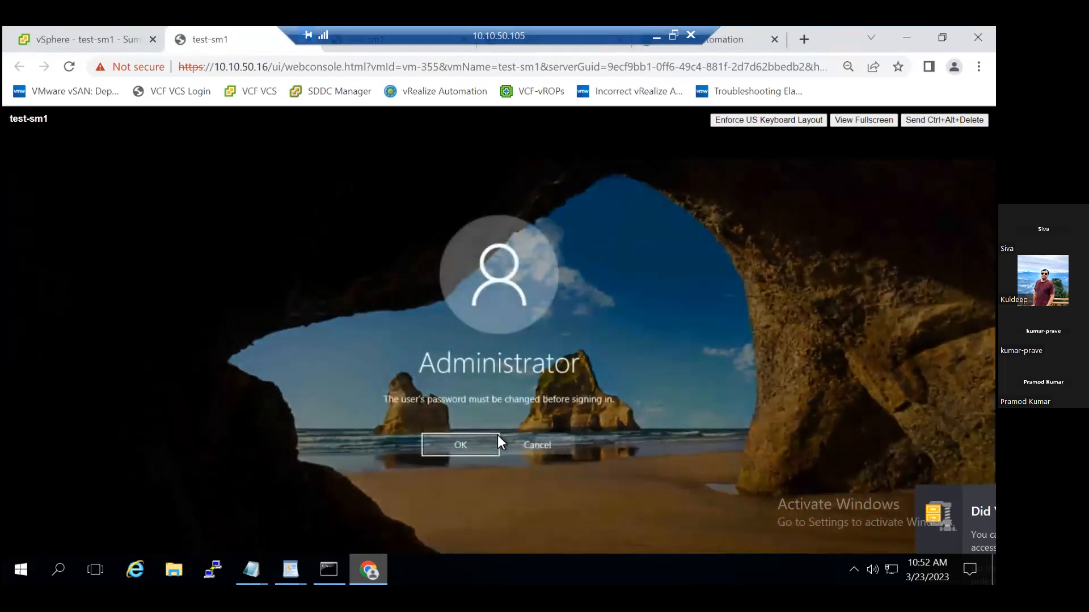
click(468, 450)
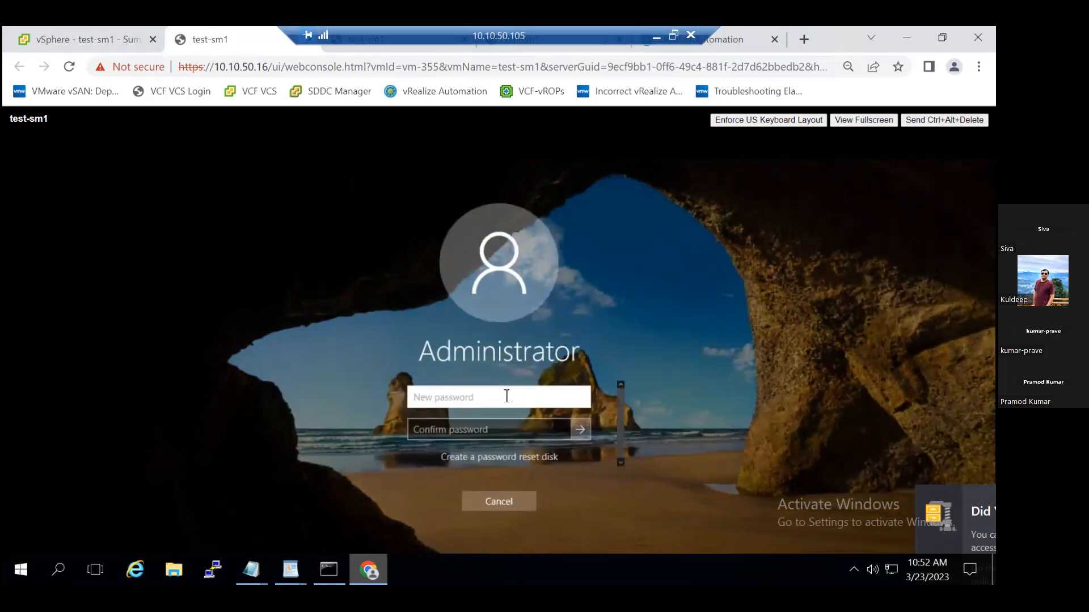
click(513, 505)
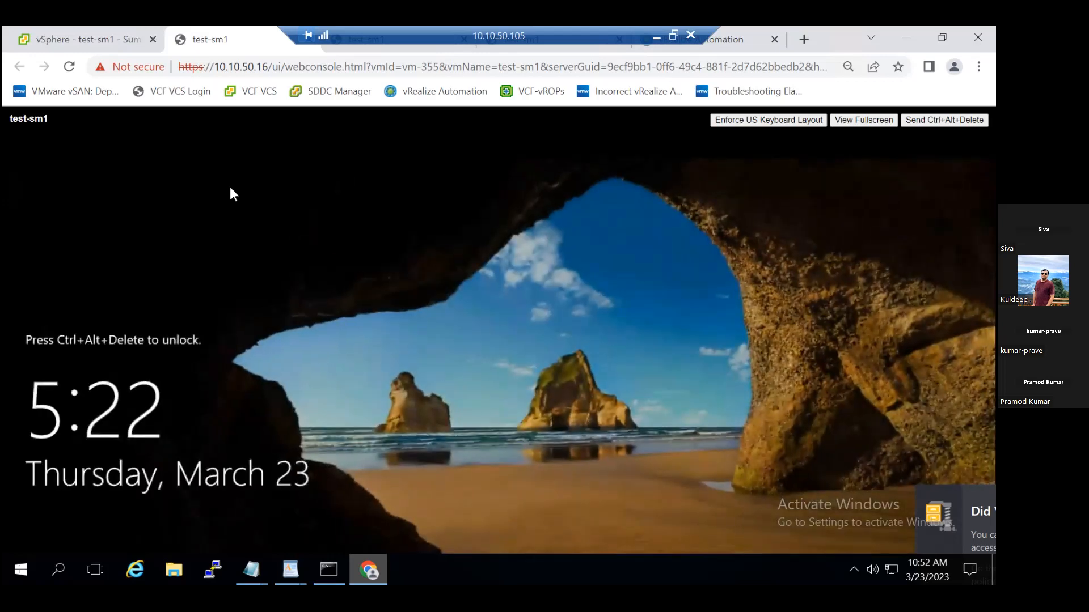
Reload the test-sm1 console page to check its boot, and switch the browser window to restored size and back to maximized.
click(71, 68)
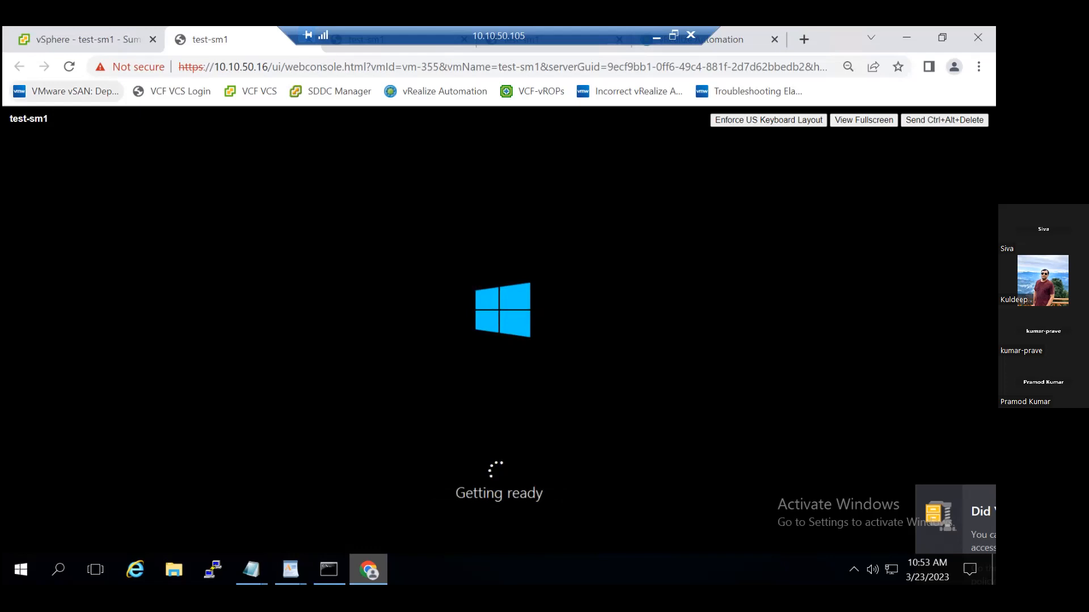
click(943, 37)
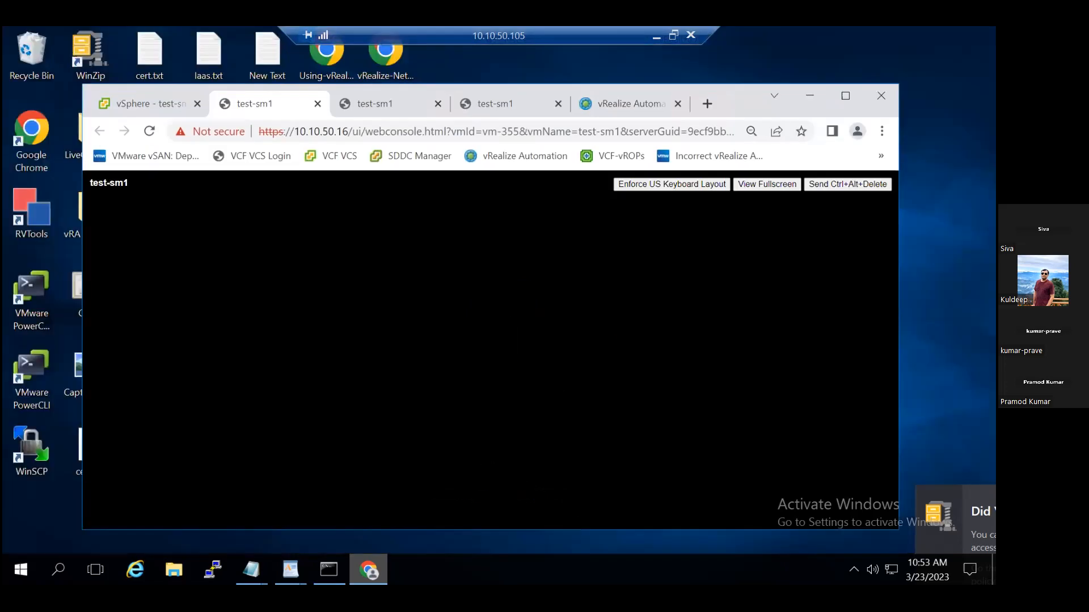
click(842, 101)
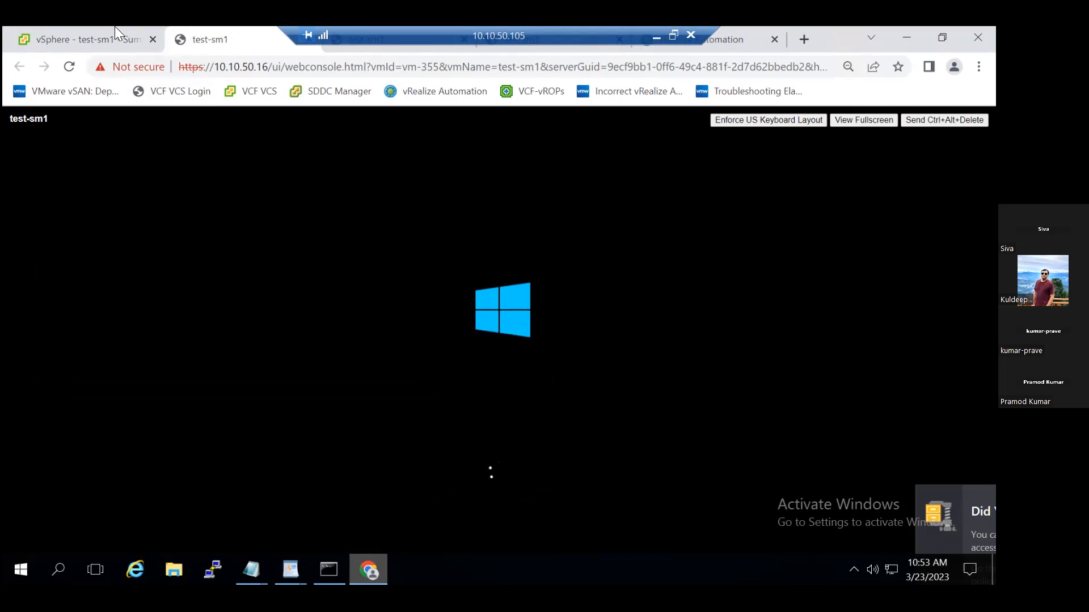
From the vSphere Client's Hosts and Clusters inventory, start a new virtual machine on the VxRail-Virtual-SAN-Cluster using the Deploy from template creation type.
mouse_move(115, 26)
click(56, 37)
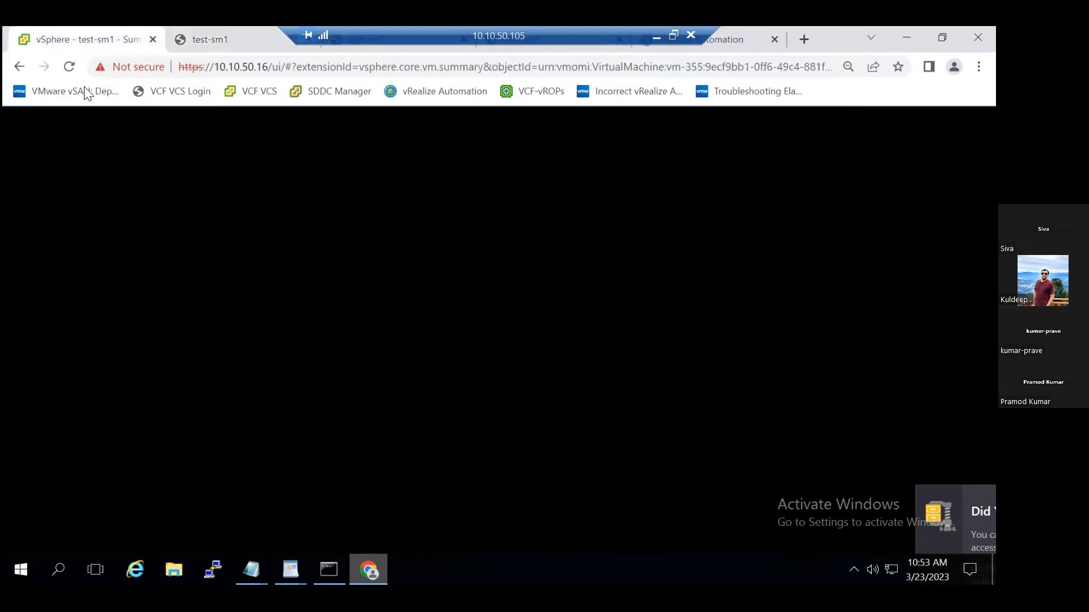
drag(278, 407, 315, 209)
click(23, 164)
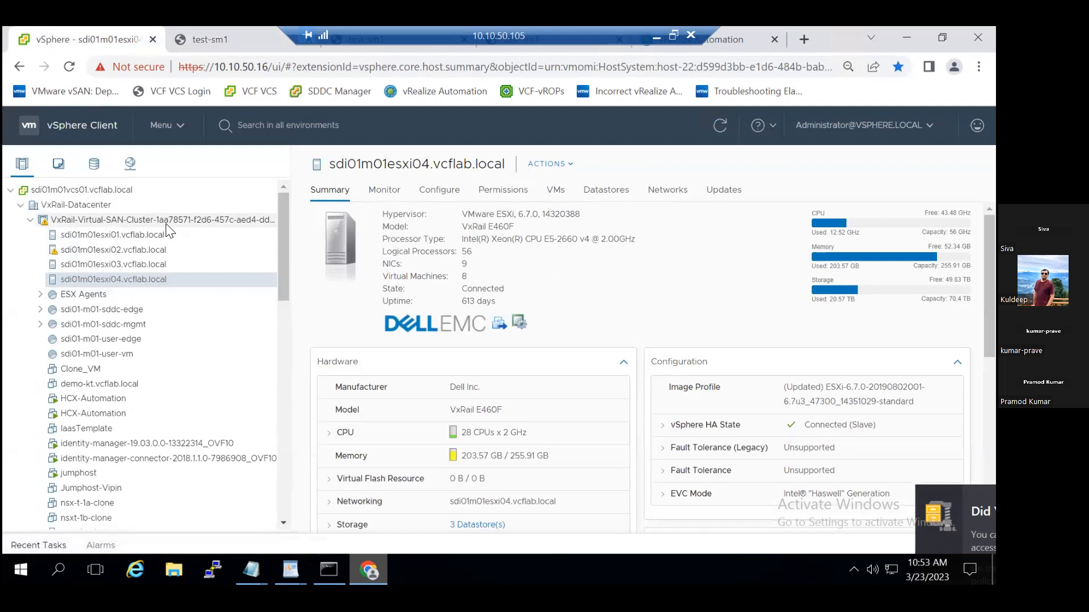
right_click(164, 220)
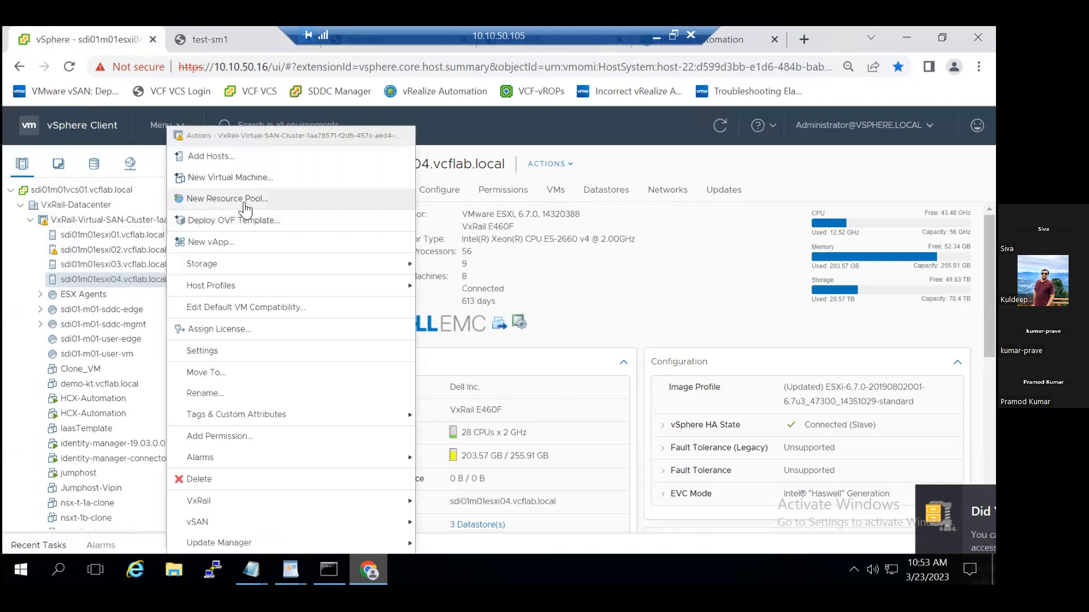
click(243, 181)
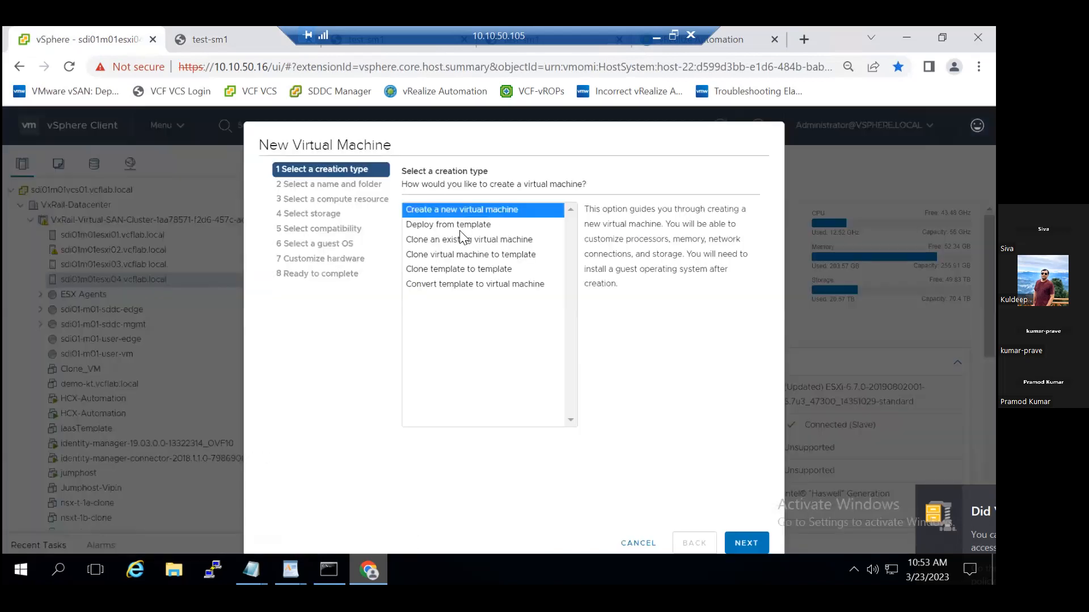
click(459, 225)
click(746, 543)
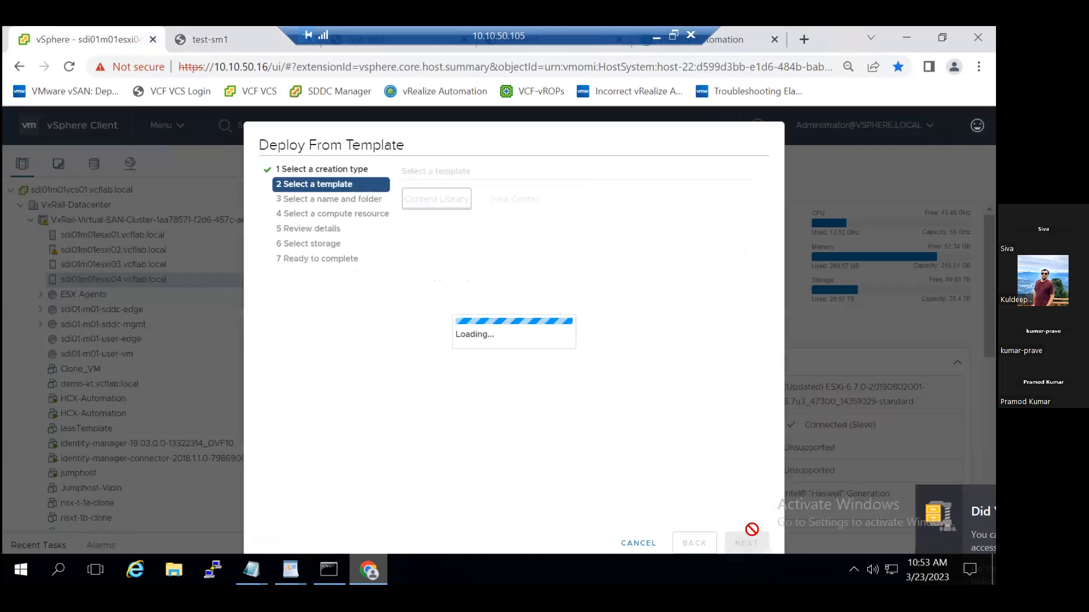
Select the Small Machine template from VxRail-DataCenter under sdi01w01vcs01.vcflab.local as the deployment source.
click(512, 199)
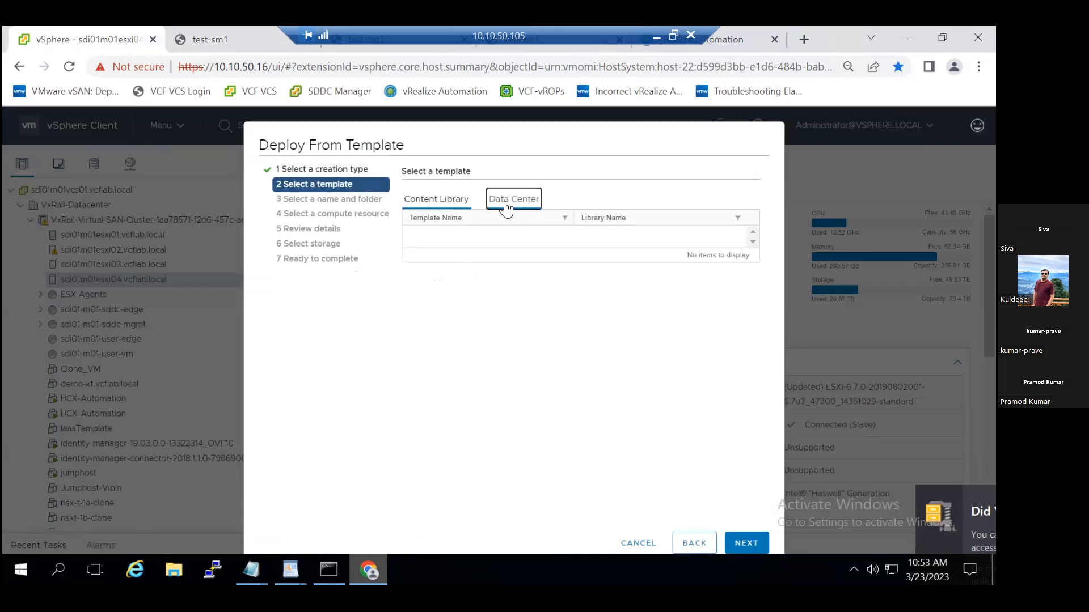
click(410, 251)
click(418, 265)
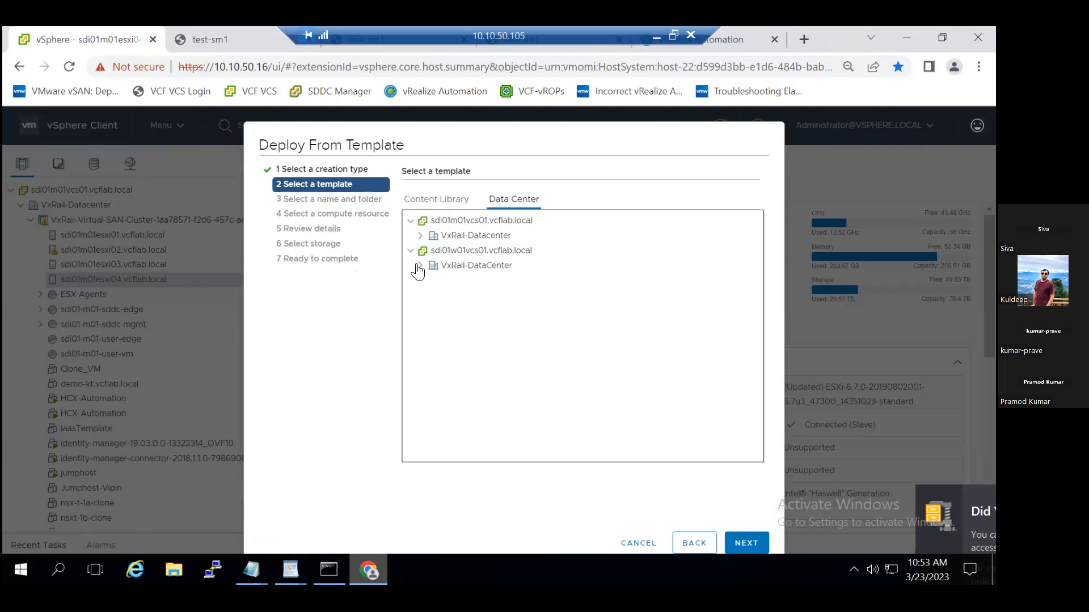
scroll(633, 403, down, 1)
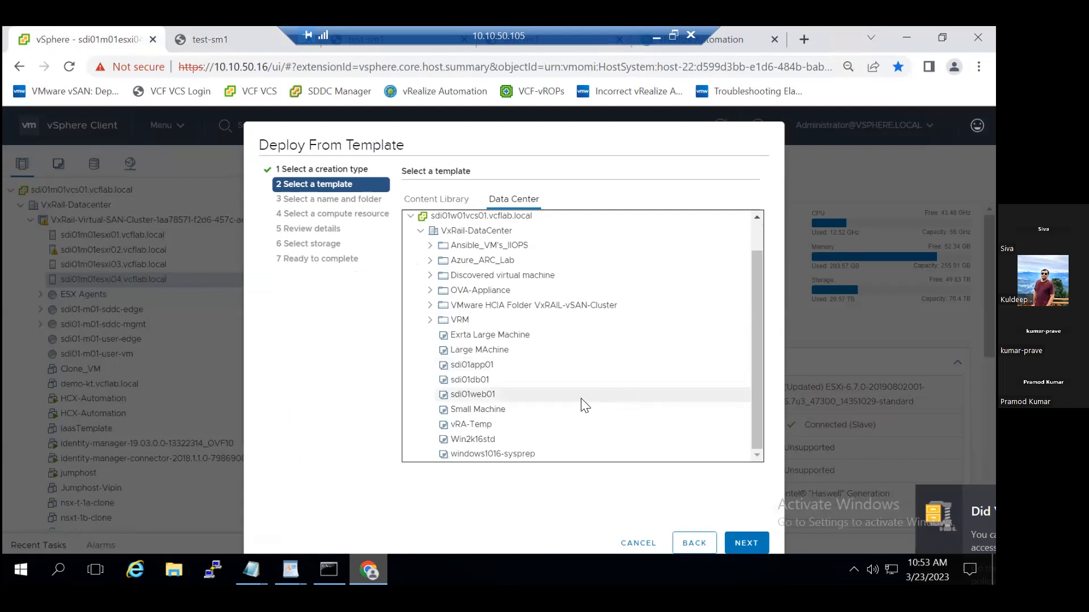
click(511, 410)
click(744, 544)
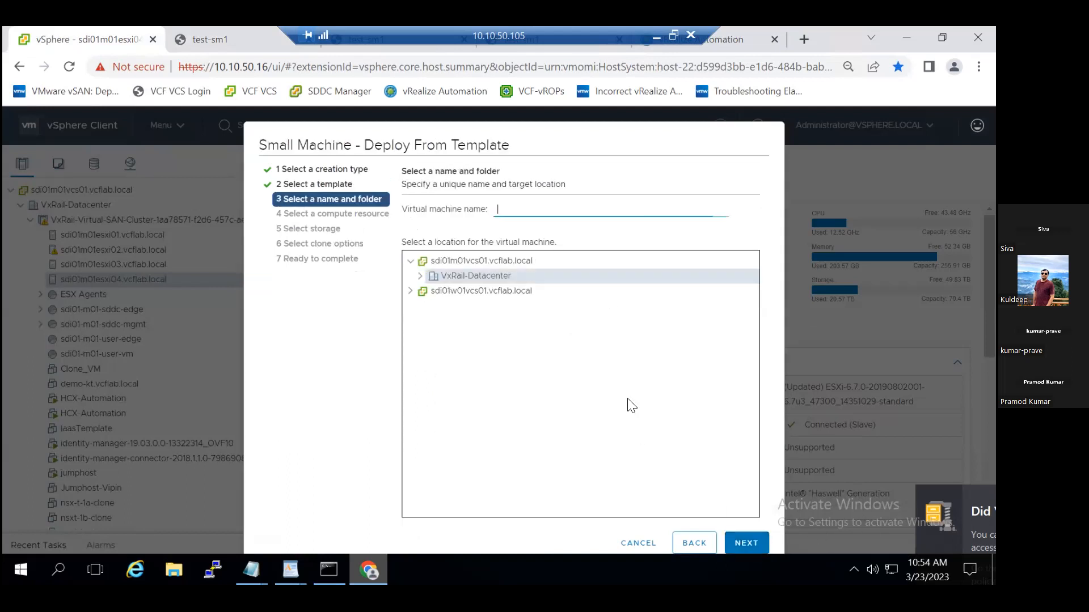
Name the virtual machine t1 and set its location to VxRail-DataCenter under sdi01w01vcs01.vcflab.local.
click(451, 292)
click(409, 291)
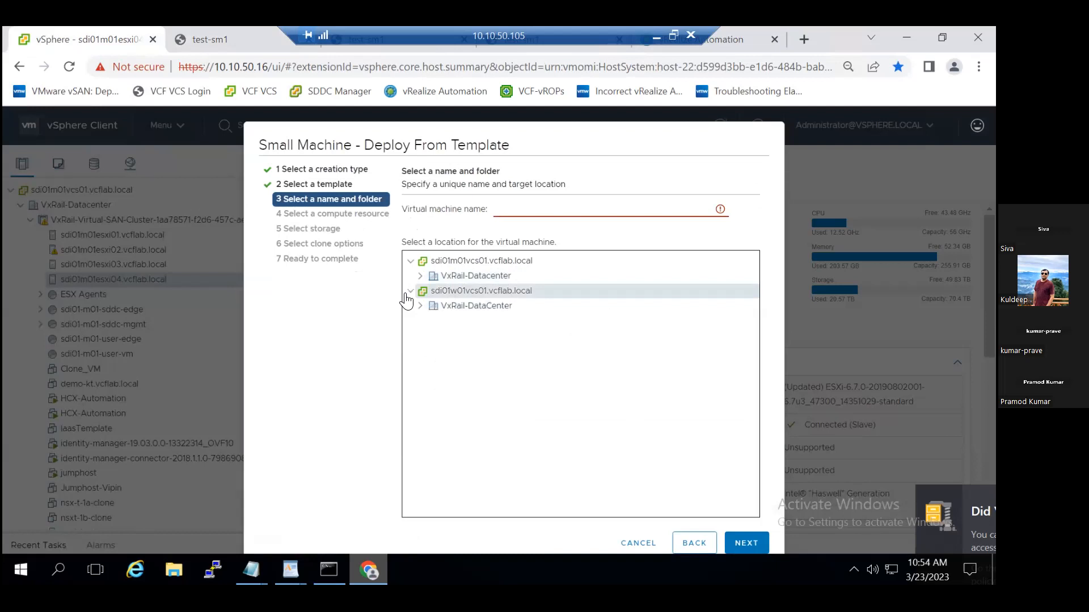
click(456, 306)
click(520, 215)
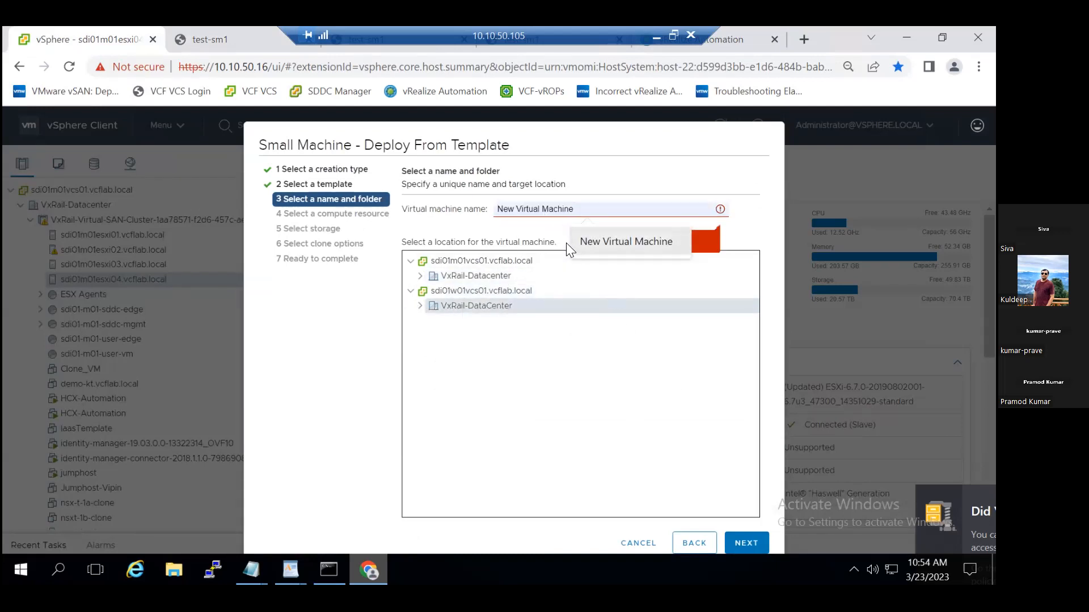
text(t1)
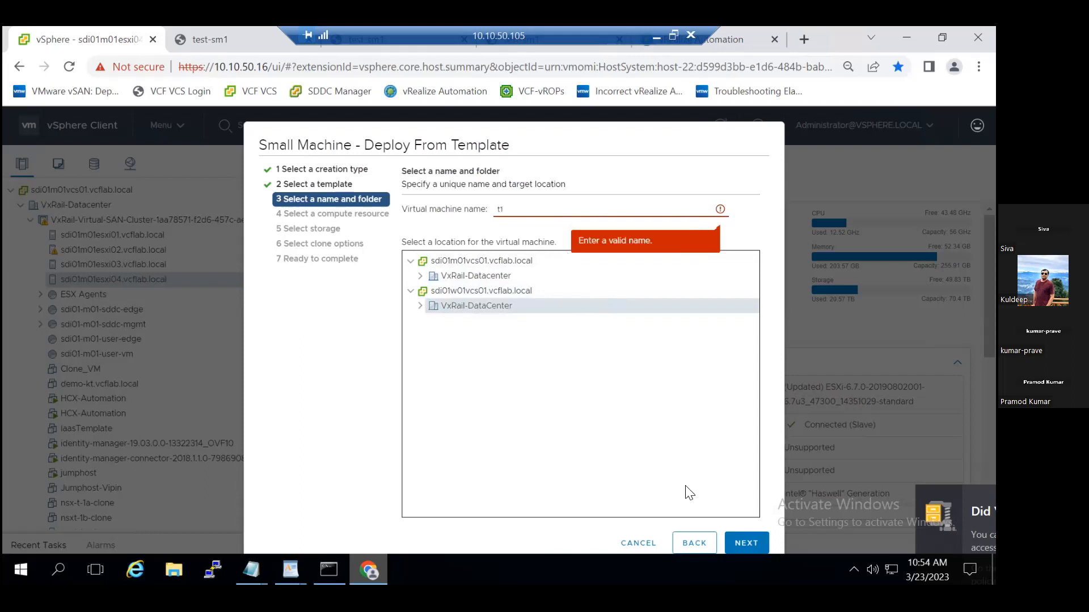
click(740, 543)
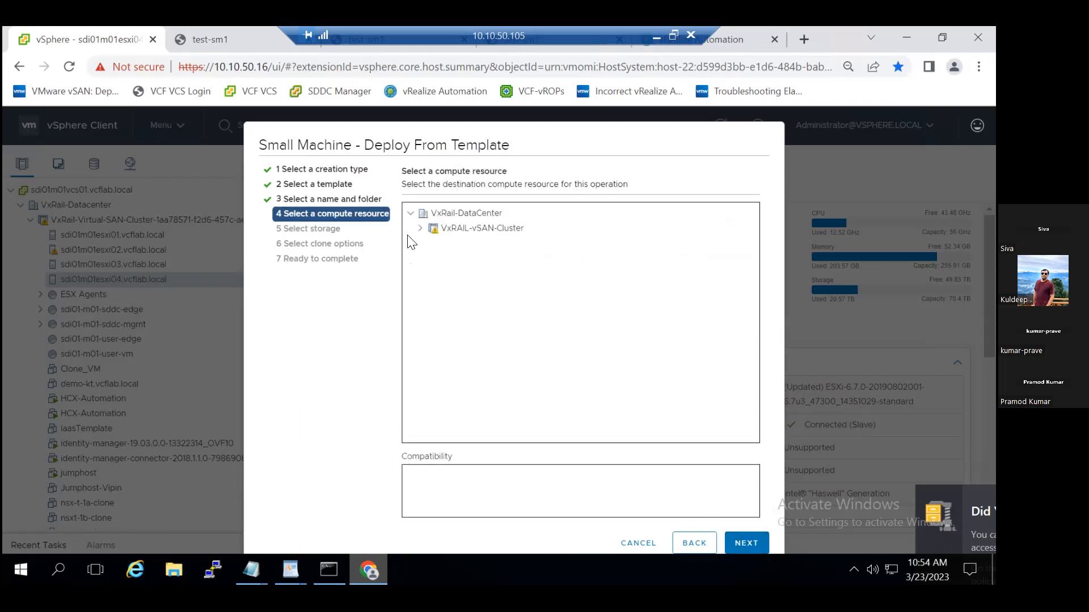
Choose VxRAIL-vSAN-Cluster as the compute resource, keep the preselected vSAN datastore, and cancel the deployment at the clone options.
click(420, 228)
click(502, 229)
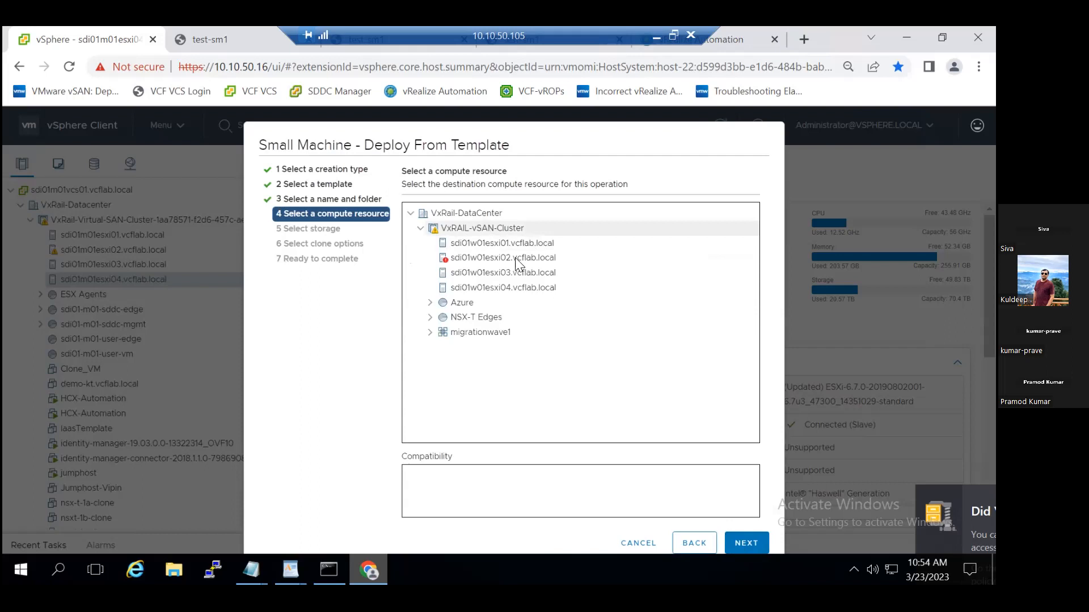
click(747, 544)
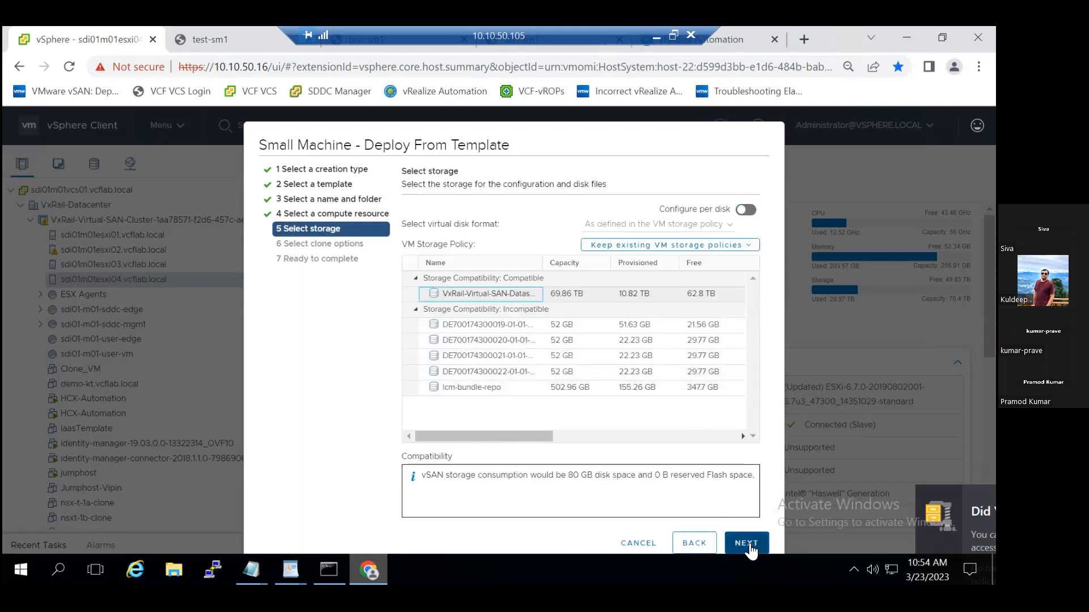
click(746, 543)
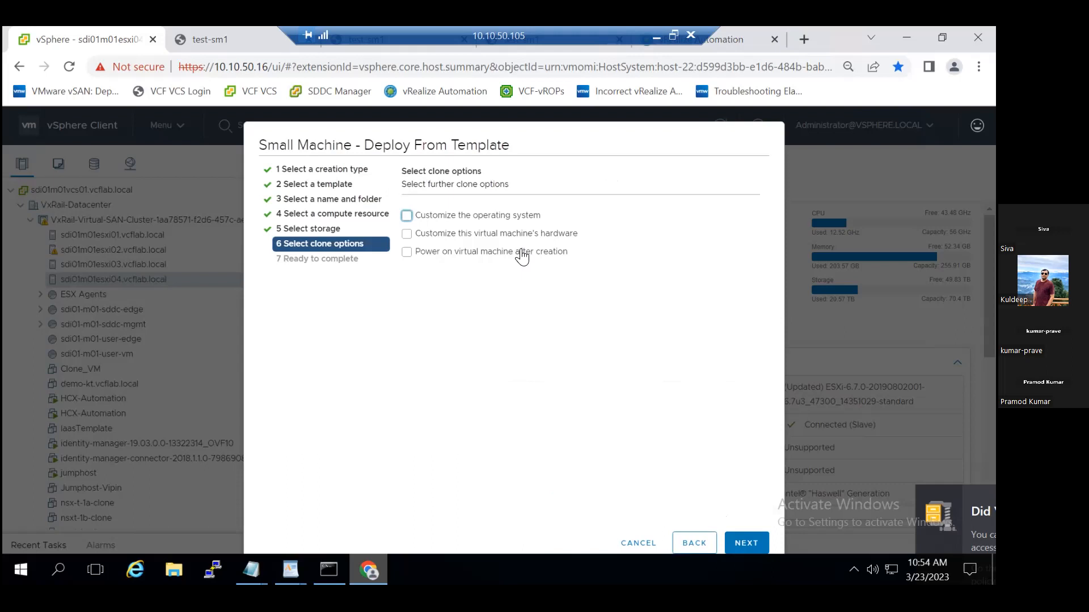
click(640, 543)
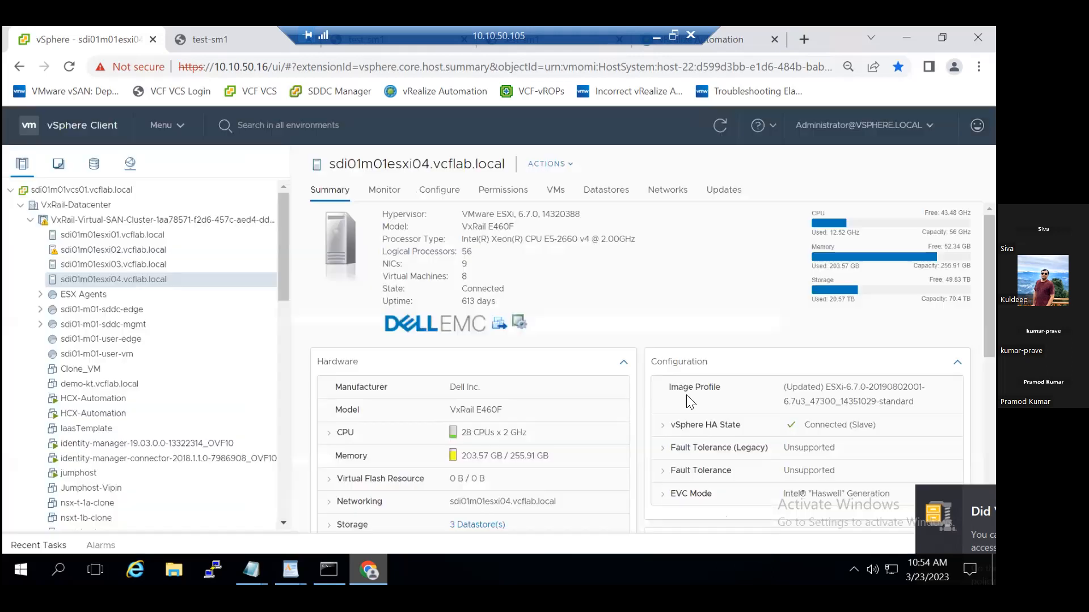
Restore the browser window's size, close the duplicate test-sm1 console tabs and check the boot in the remaining console.
click(942, 38)
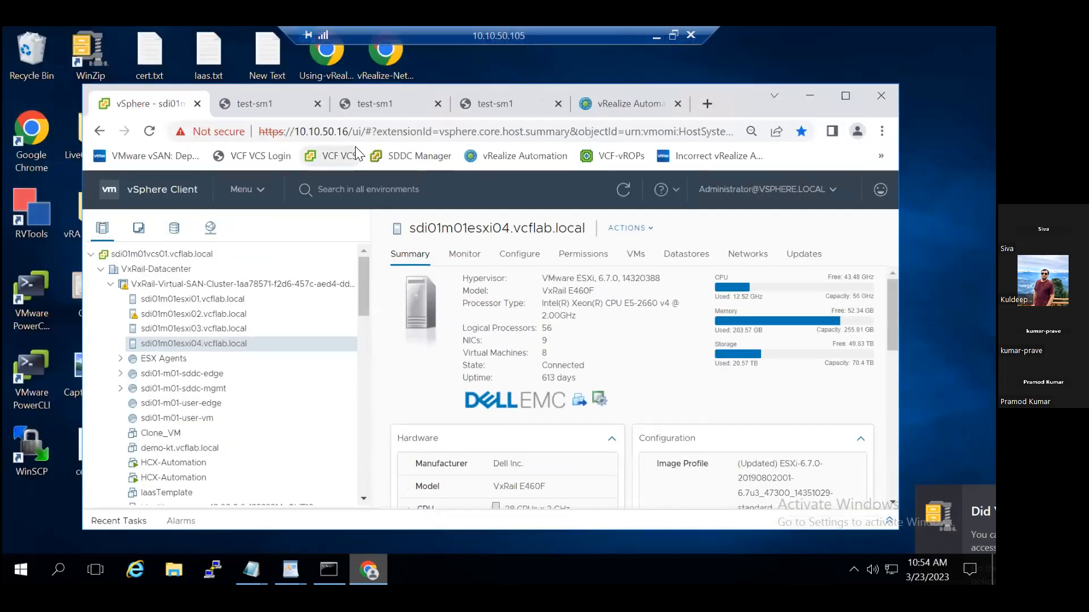
click(558, 103)
click(437, 105)
click(303, 105)
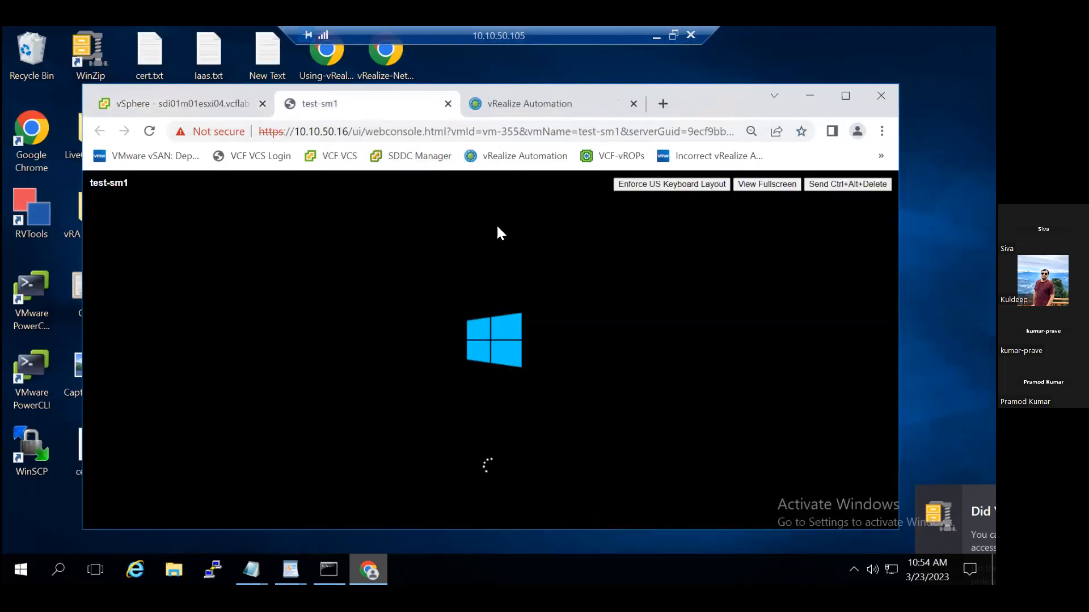
click(191, 100)
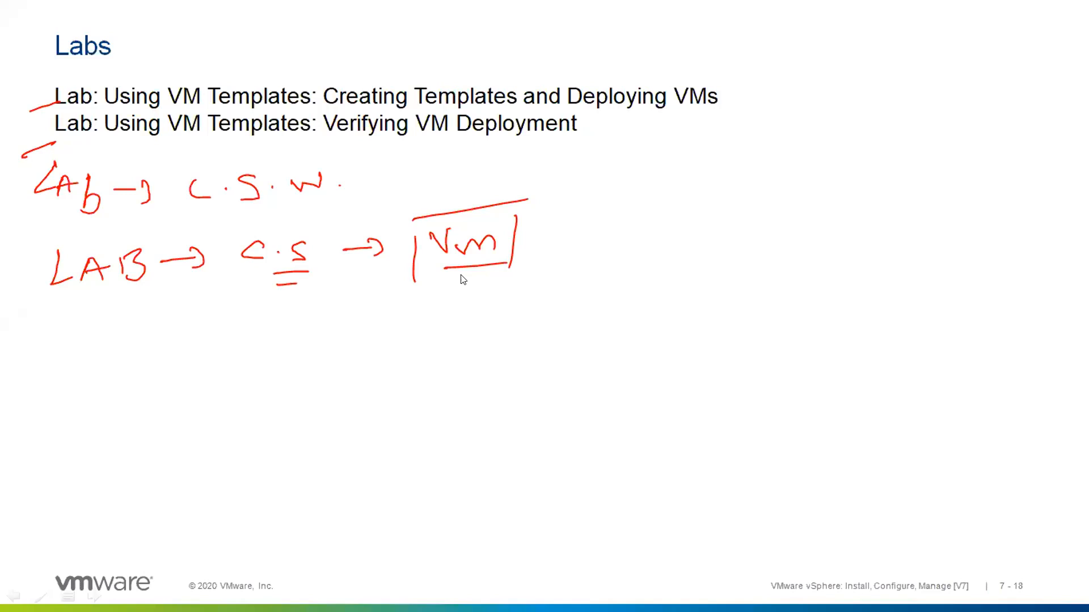
key(Right)
click(460, 274)
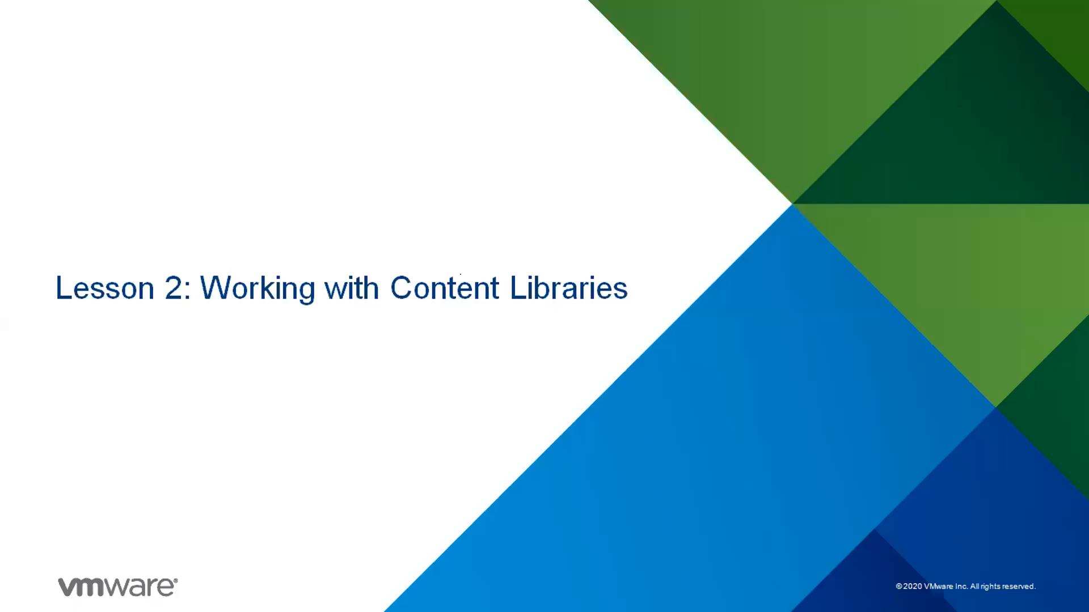
click(460, 274)
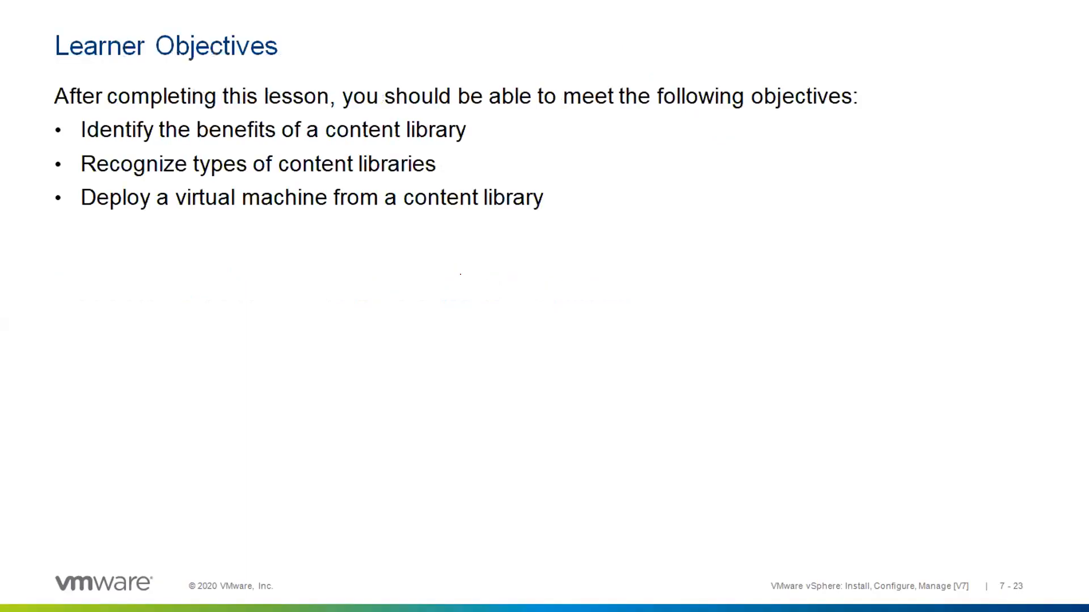
click(460, 274)
click(460, 273)
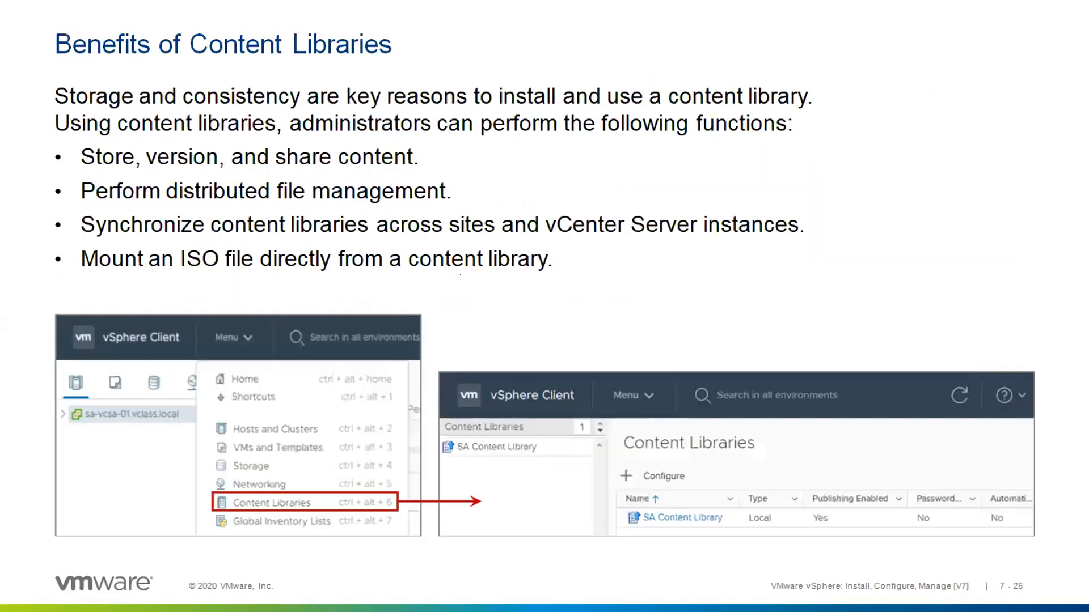
click(460, 273)
click(460, 274)
click(460, 274)
click(460, 274)
click(460, 274)
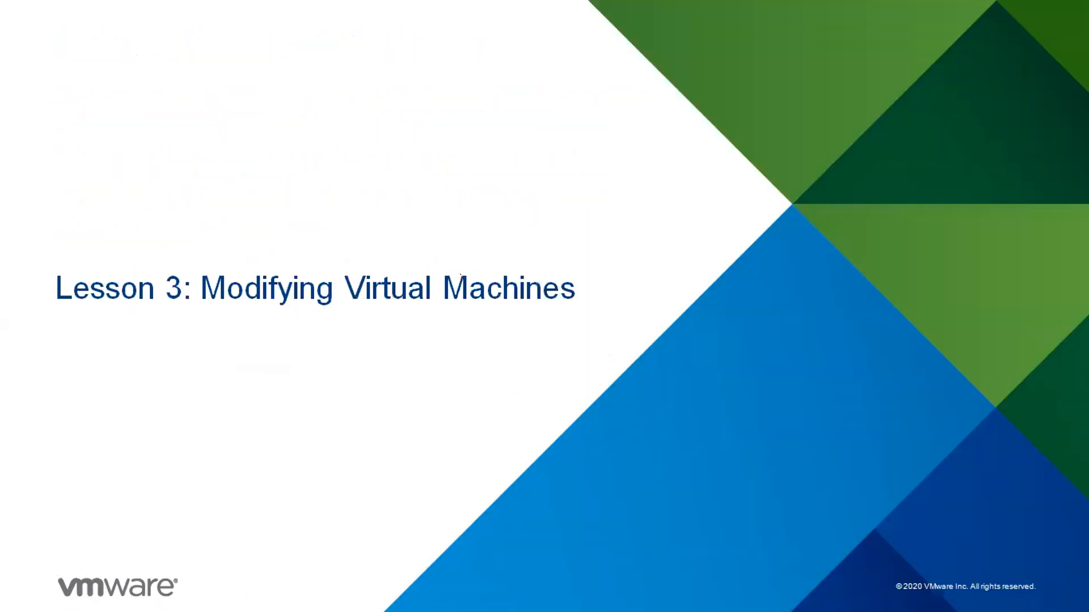
click(460, 274)
click(460, 274)
click(460, 274)
click(460, 274)
click(460, 274)
click(460, 274)
click(460, 274)
click(460, 273)
click(460, 273)
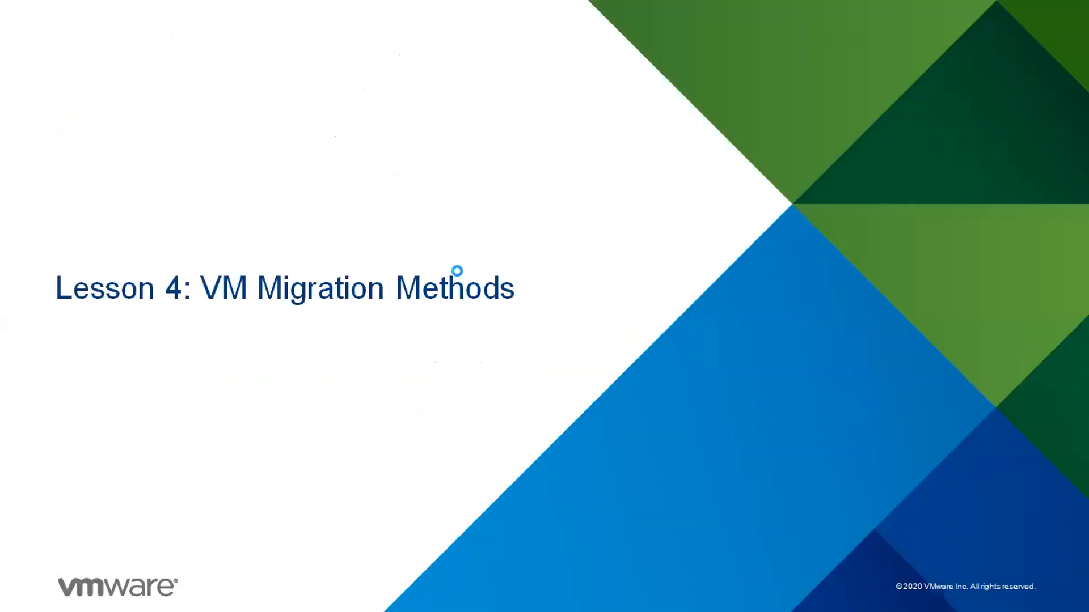
click(460, 274)
click(460, 274)
click(460, 274)
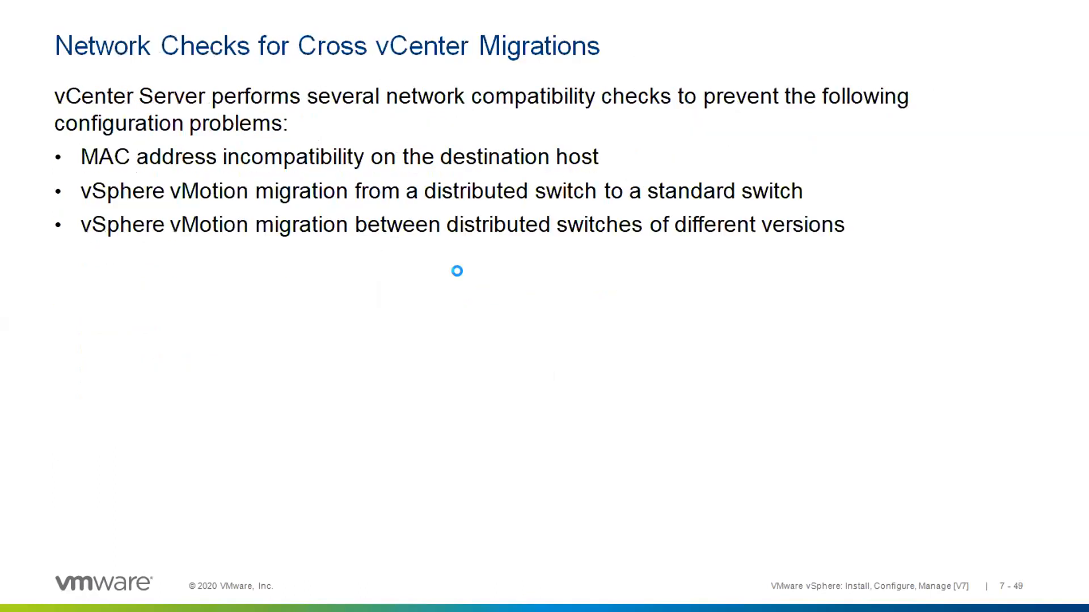
key(Right)
key(Right)
key(Left)
key(Left)
key(Left)
key(Left)
key(Left)
key(Left)
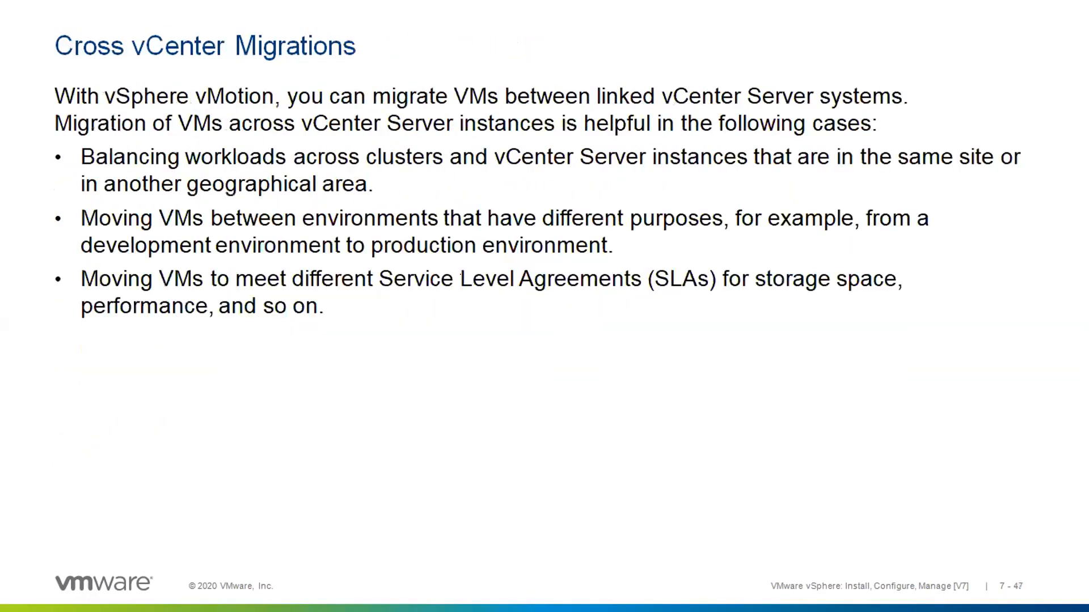
key(Left)
key(Left)
key(Left)
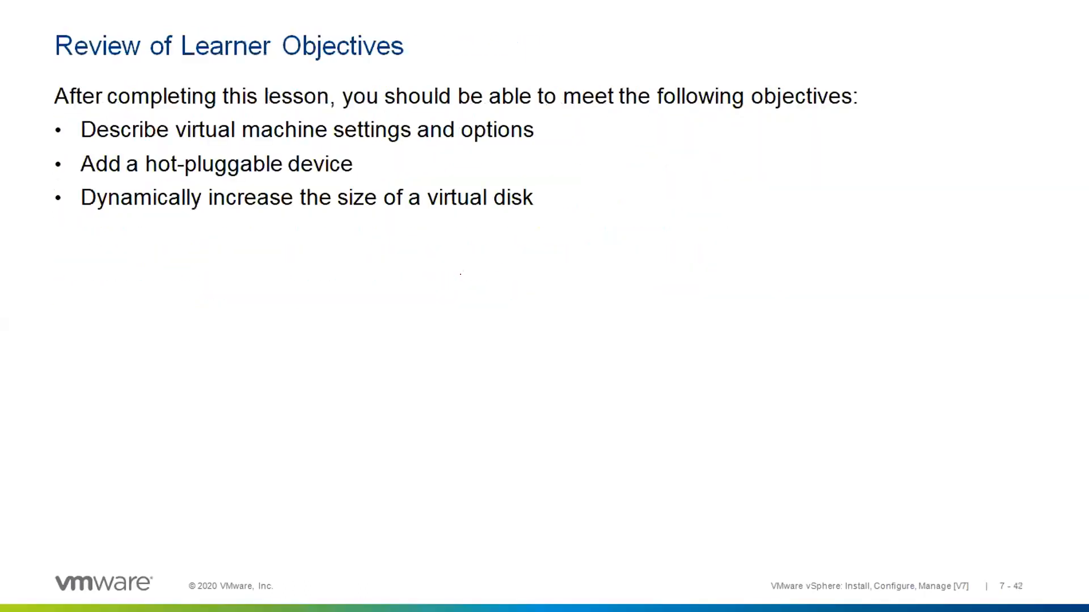
key(Left)
key(Left)
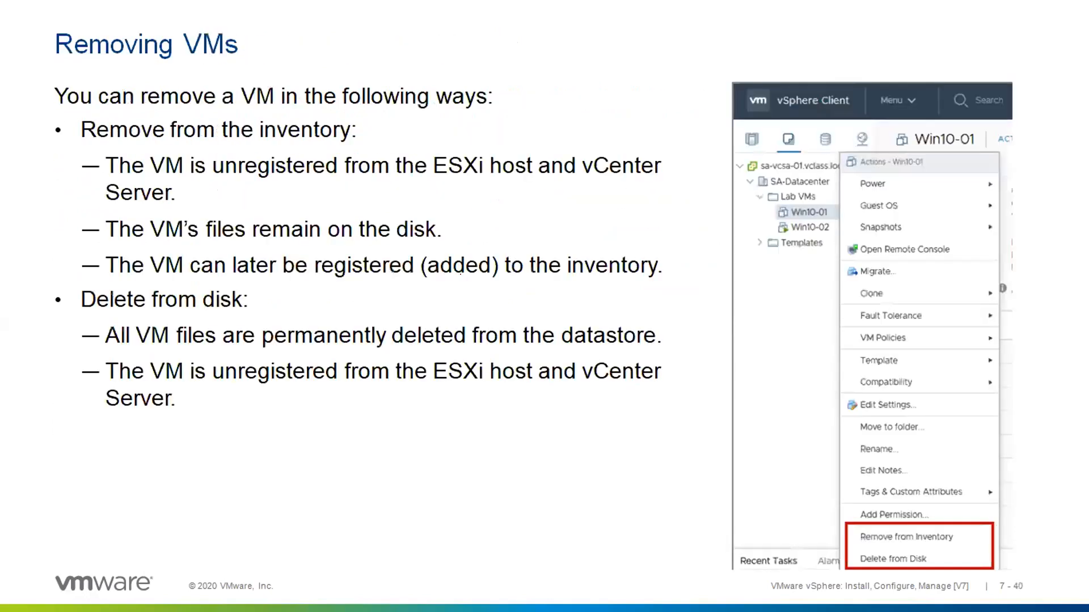
key(Left)
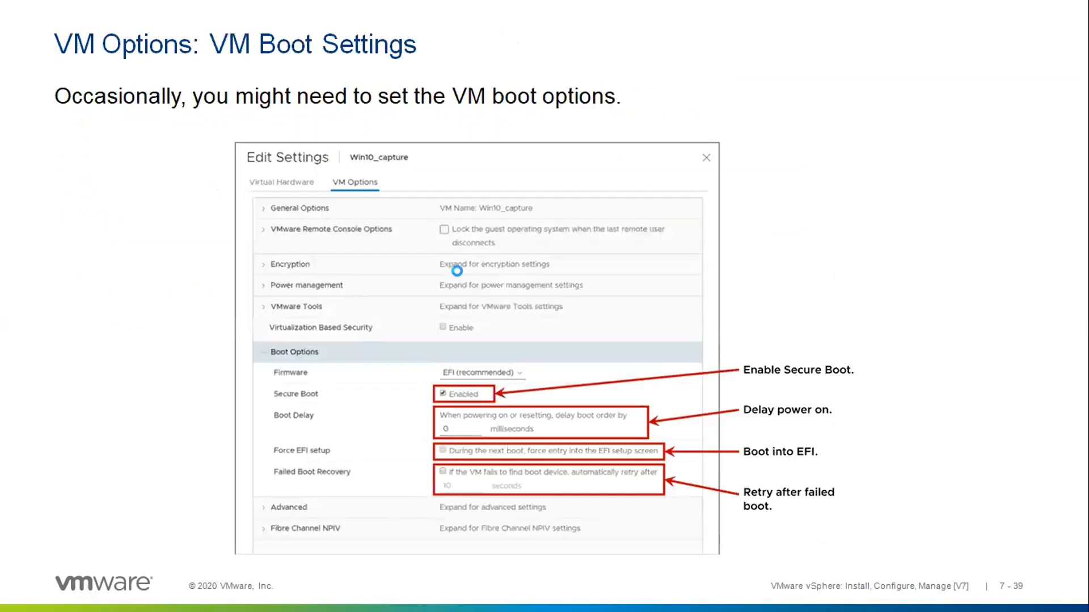
key(Left)
key(Left)
key(Left)
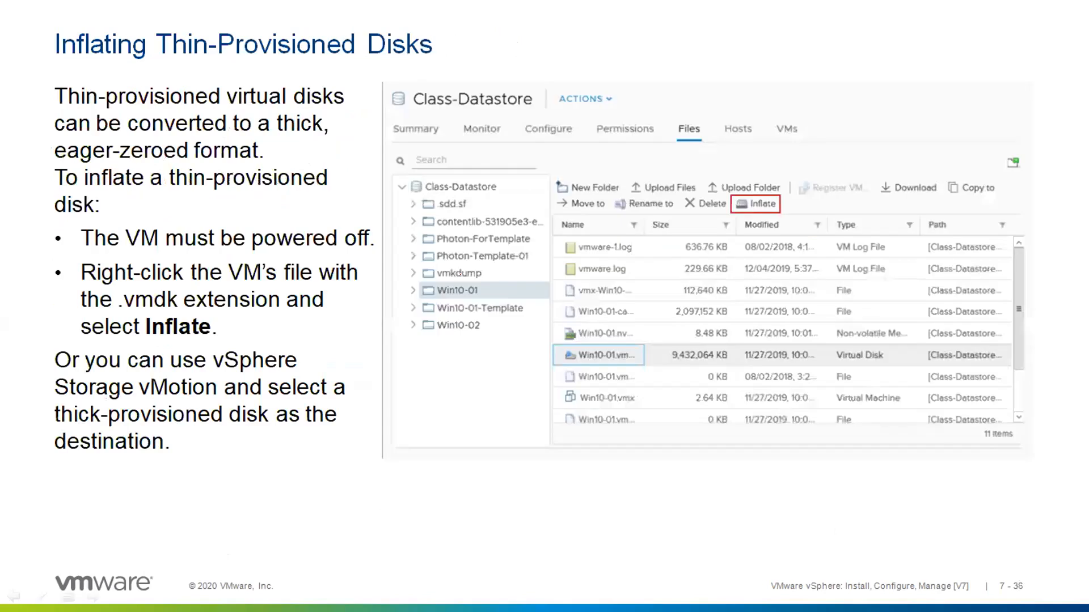
key(Left)
key(Left)
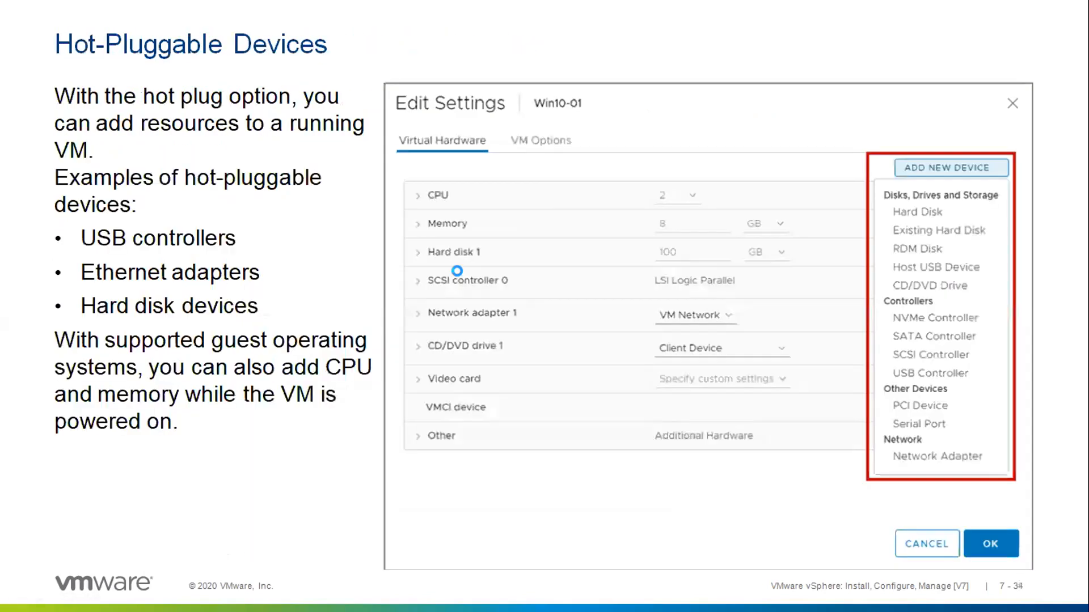
key(Left)
key(Left)
key(Left)
key(Left)
key(Left)
key(Left)
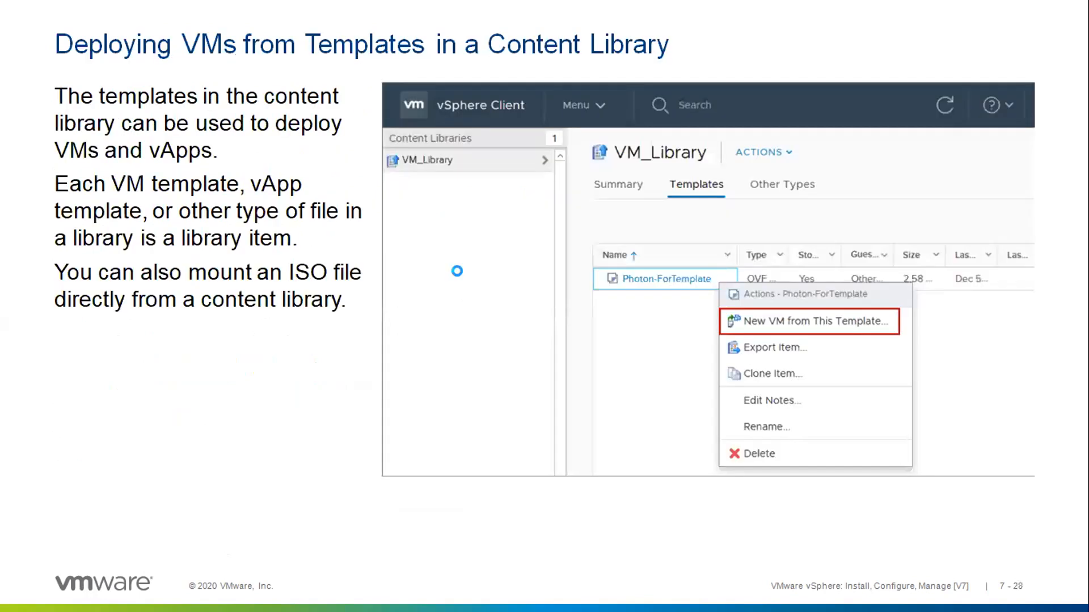
key(Left)
key(Left)
key(Right)
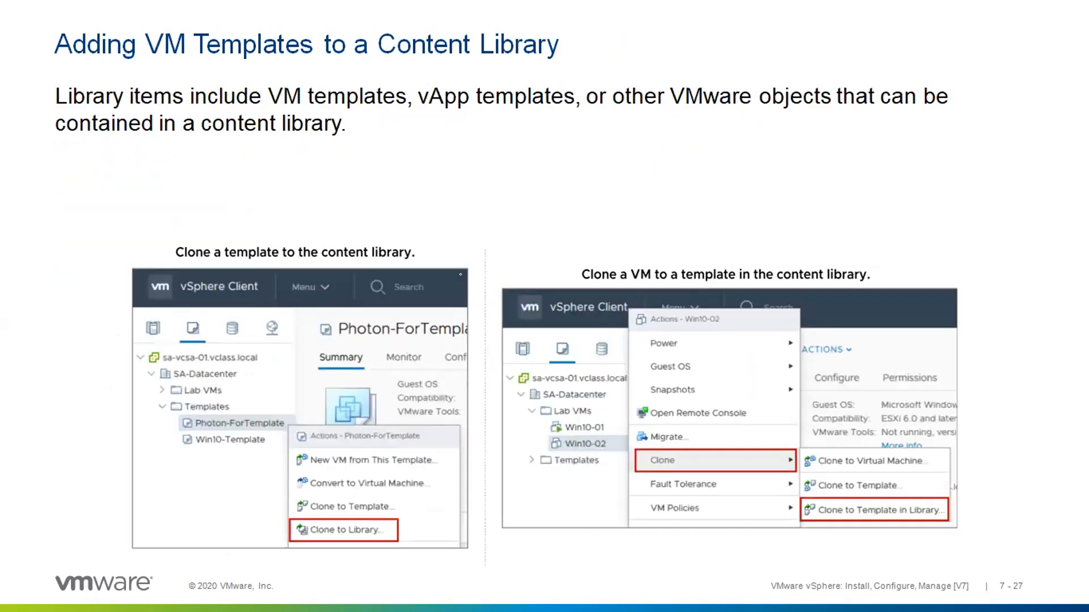
key(Left)
key(Left)
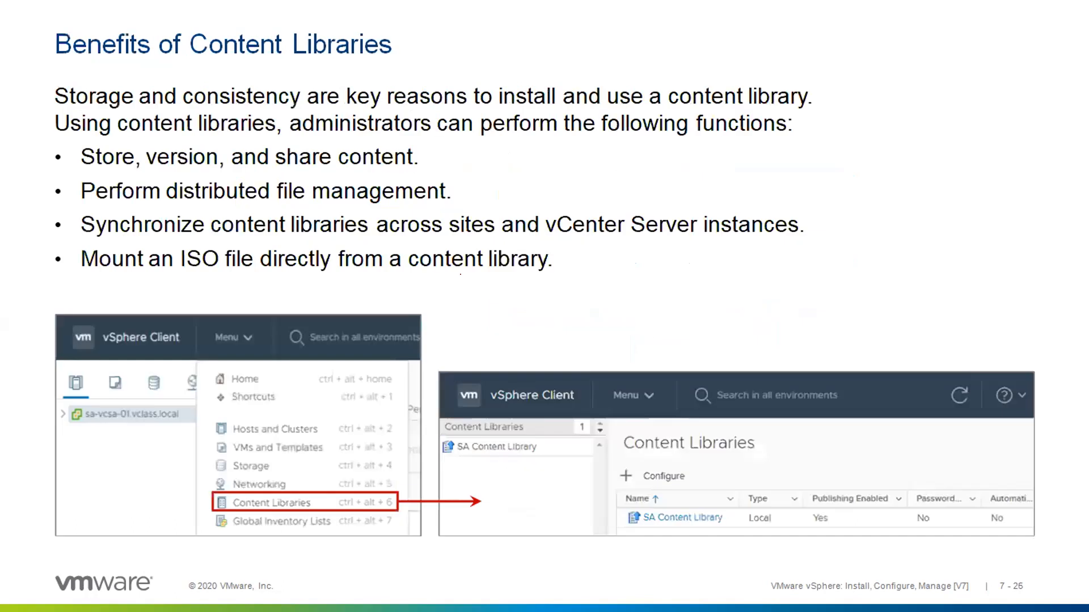
key(Left)
key(Left)
key(Left)
key(Left)
key(Left)
key(Left)
key(Right)
key(Left)
key(Right)
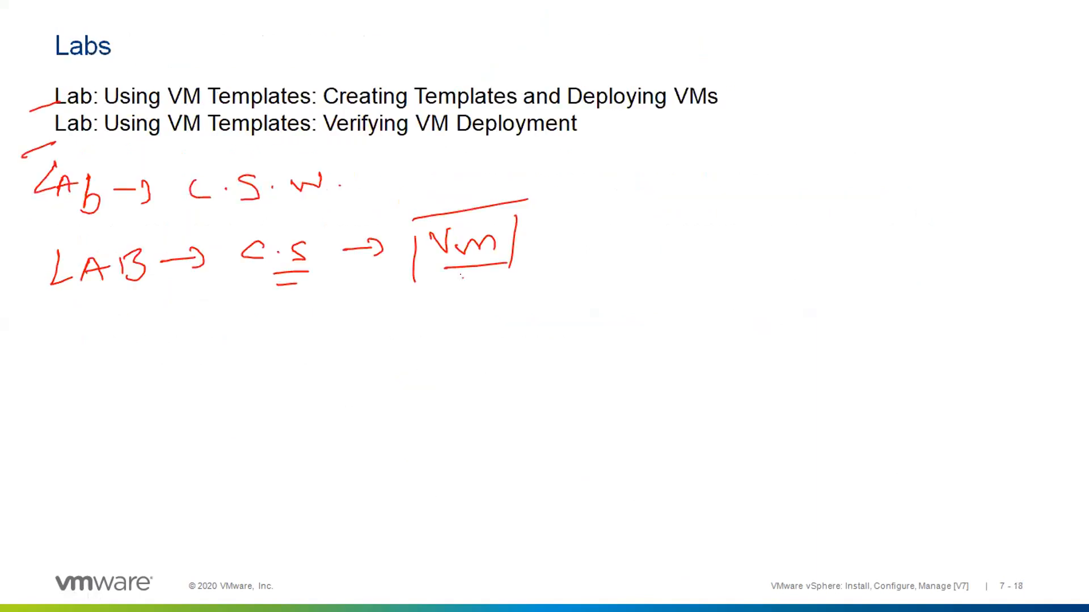